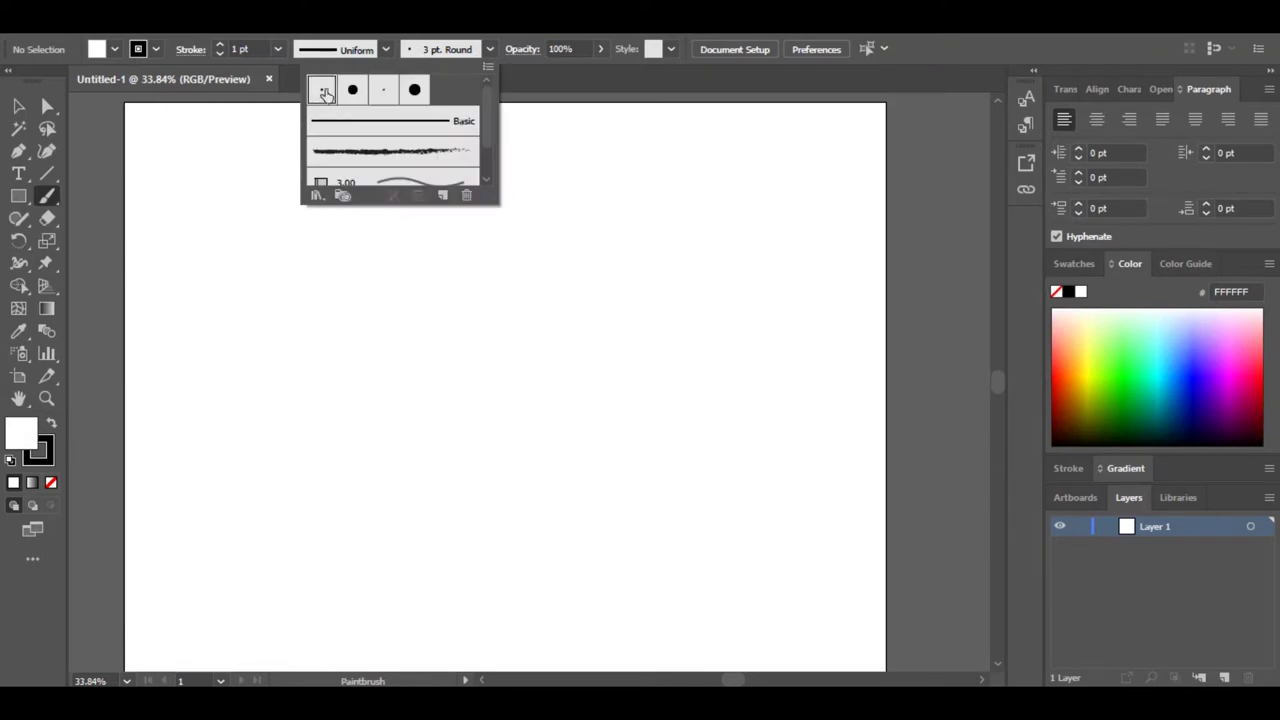
Edit the options of the small round calligraphic brush, entering 5 and choosing a variation mode, and apply them
{"action": "double_click", "coordinate": [322, 92]}
{"action": "left_click", "coordinate": [224, 299]}
{"action": "type", "text": "5"}
{"action": "left_click", "coordinate": [312, 299]}
{"action": "left_click", "coordinate": [306, 363]}
{"action": "left_click", "coordinate": [442, 303]}
{"action": "left_click", "coordinate": [359, 342]}
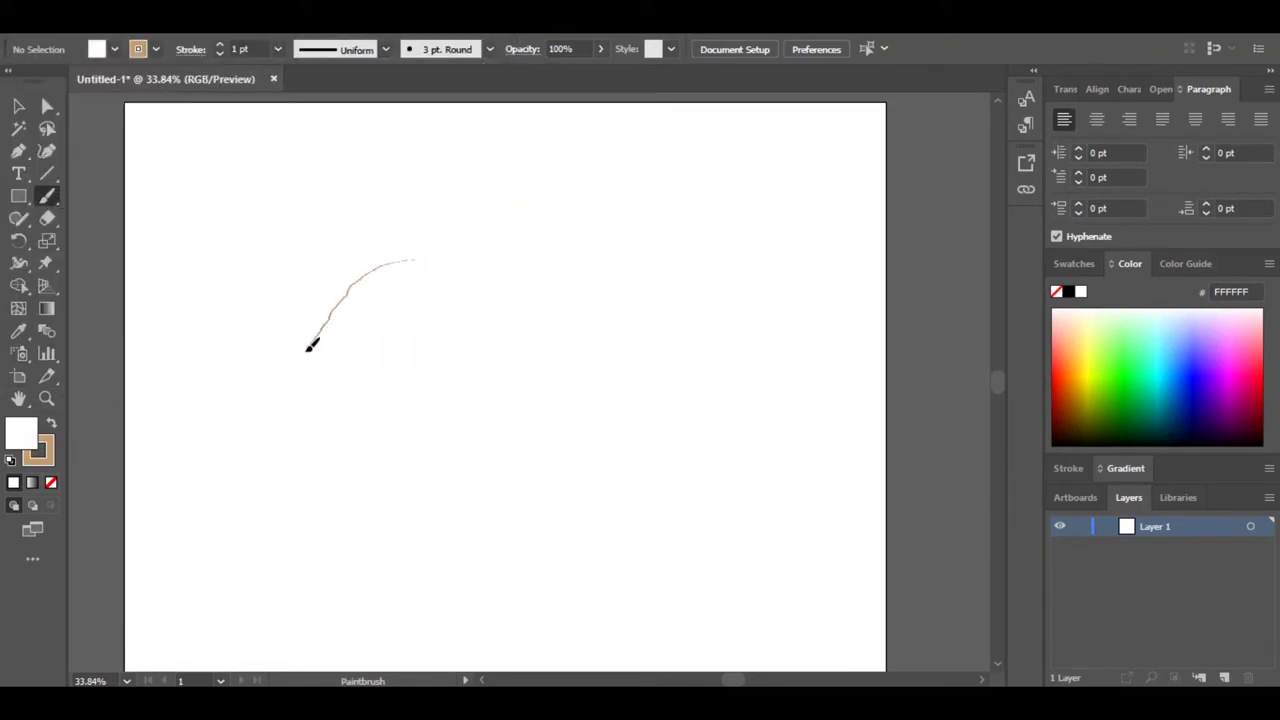
Sketch a thin tan fish outline facing left, with body, tail, large upper fin and two lower fins
{"action": "mouse_move", "coordinate": [470, 535]}
{"action": "left_mouse_down"}
{"action": "mouse_move", "coordinate": [632, 485]}
{"action": "mouse_move", "coordinate": [707, 383]}
{"action": "left_mouse_up"}
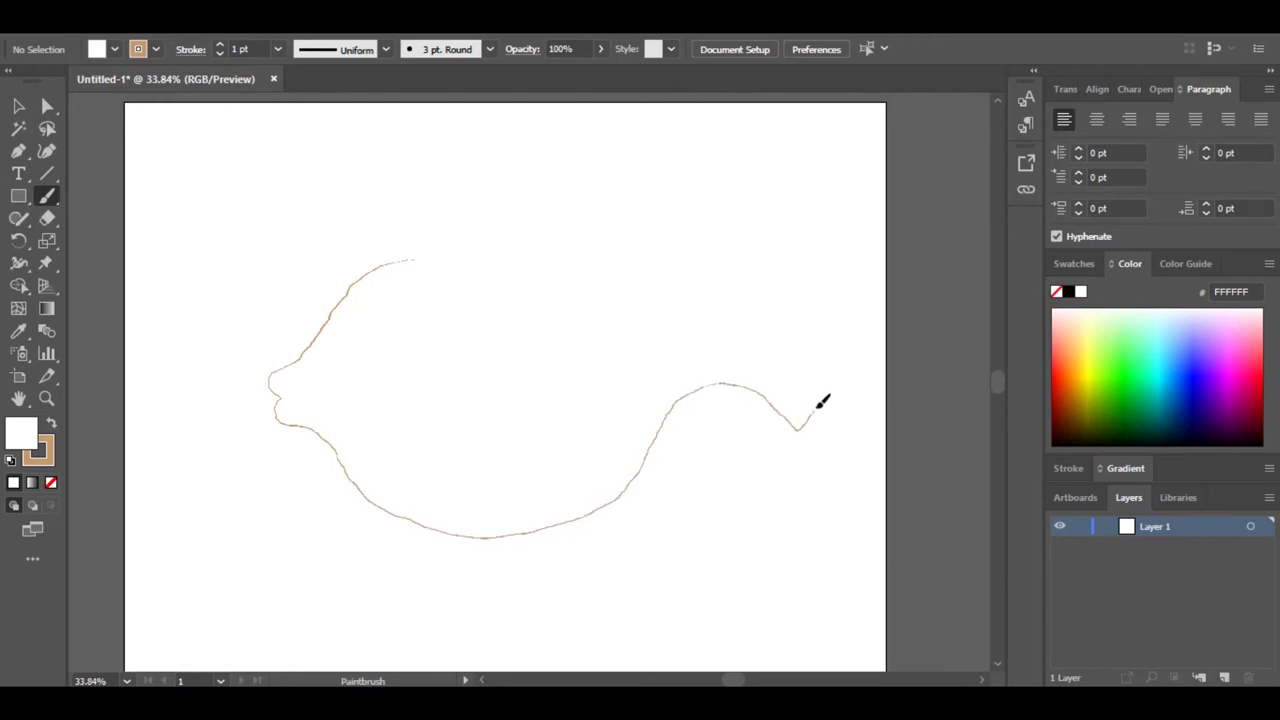
{"action": "mouse_move", "coordinate": [690, 318]}
{"action": "left_mouse_down"}
{"action": "mouse_move", "coordinate": [434, 246]}
{"action": "mouse_move", "coordinate": [394, 257]}
{"action": "mouse_move", "coordinate": [686, 286]}
{"action": "mouse_move", "coordinate": [665, 312]}
{"action": "left_mouse_up"}
{"action": "mouse_move", "coordinate": [525, 531]}
{"action": "left_mouse_down"}
{"action": "mouse_move", "coordinate": [585, 535]}
{"action": "mouse_move", "coordinate": [654, 434]}
{"action": "mouse_move", "coordinate": [635, 470]}
{"action": "left_mouse_up"}
{"action": "left_click_drag", "start_coordinate": [410, 516], "coordinate": [418, 527]}
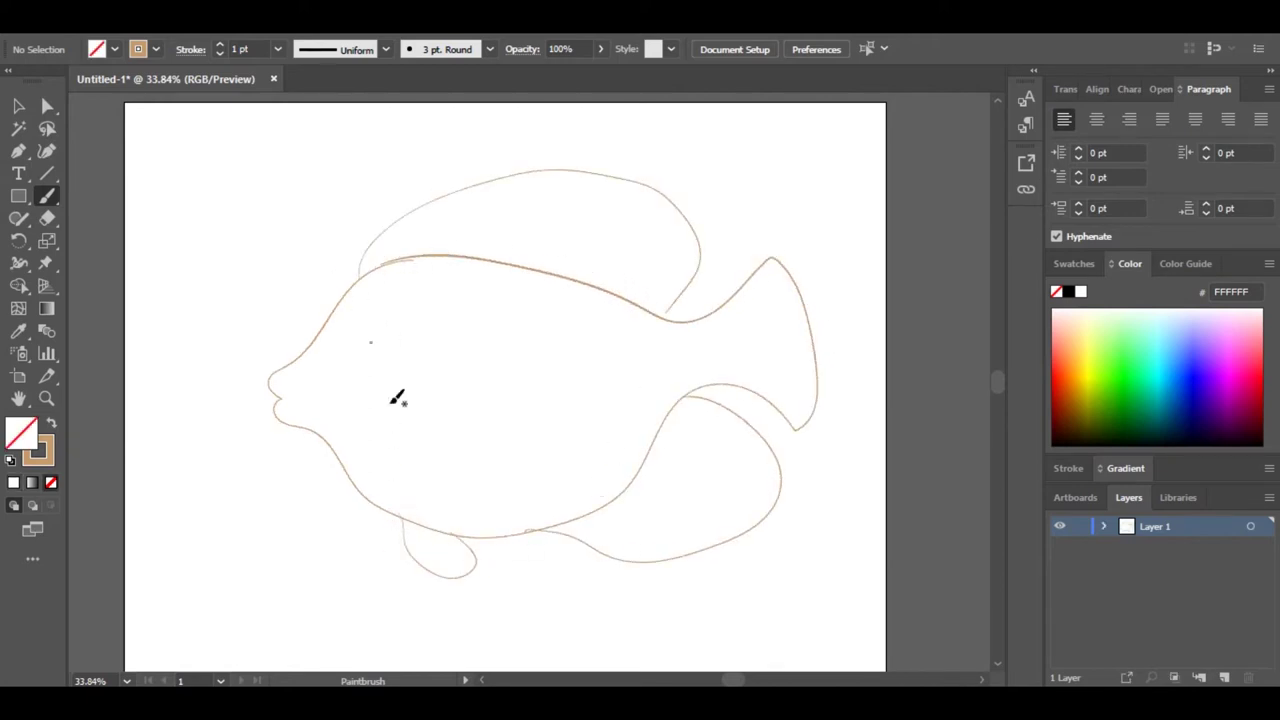
Lock the sketch layer, add a new layer above it and set the stroke colour to black
{"action": "left_click", "coordinate": [1080, 526]}
{"action": "left_click", "coordinate": [1224, 678]}
{"action": "left_click", "coordinate": [156, 49]}
{"action": "left_click", "coordinate": [58, 81]}
{"action": "left_click", "coordinate": [197, 253]}
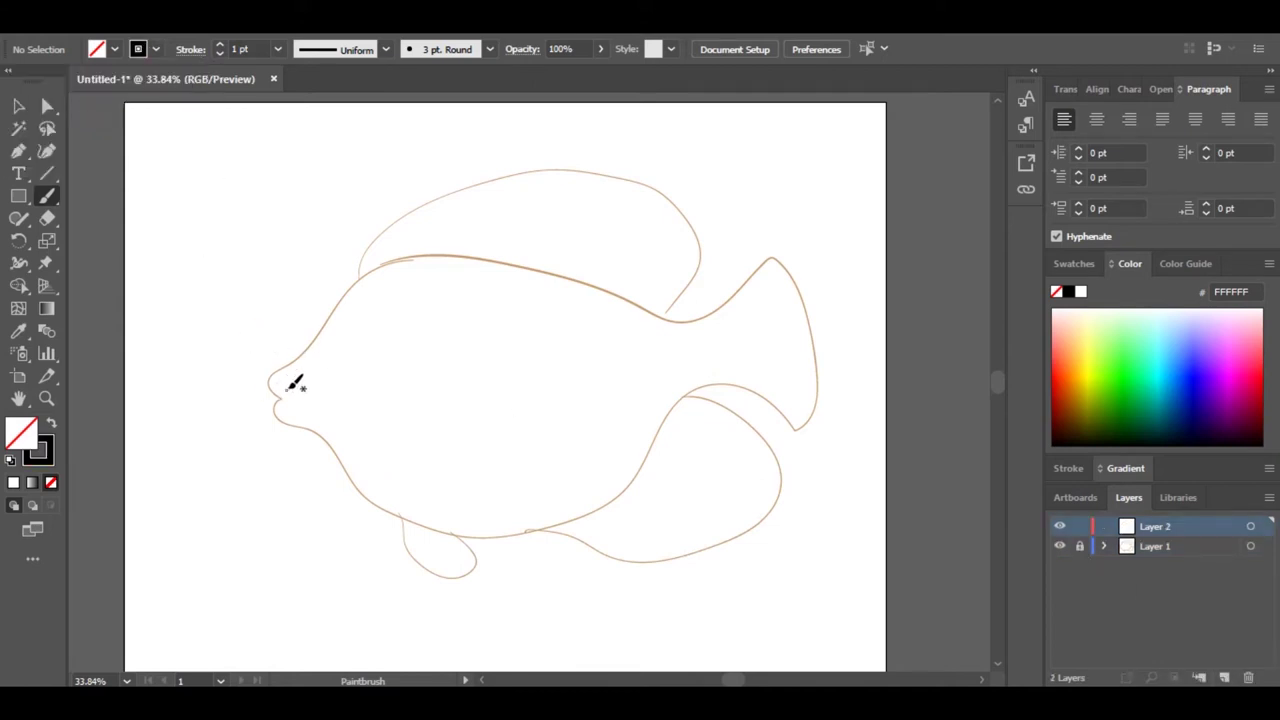
Trace the fish's body over the sketch in bold black strokes, giving the tail a wavy scalloped edge
{"action": "mouse_move", "coordinate": [364, 276]}
{"action": "left_mouse_down"}
{"action": "mouse_move", "coordinate": [490, 244]}
{"action": "mouse_move", "coordinate": [655, 298]}
{"action": "left_mouse_up"}
{"action": "left_click_drag", "start_coordinate": [727, 314], "coordinate": [780, 250]}
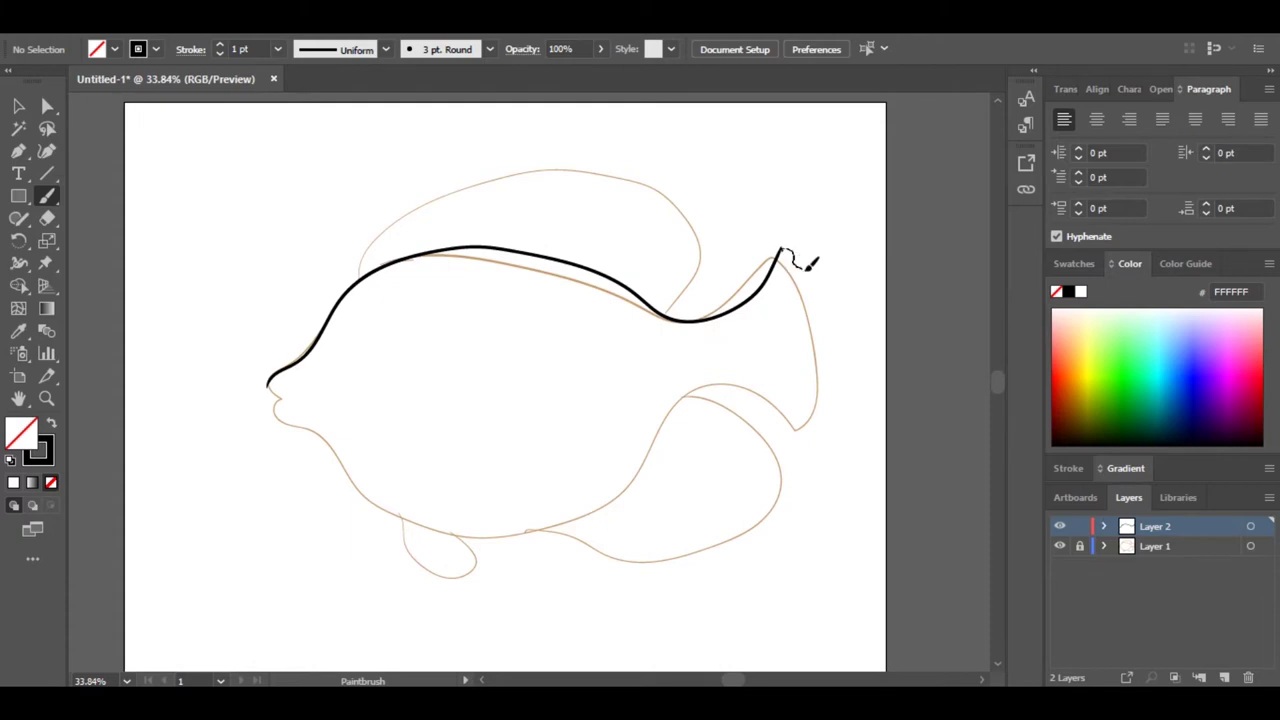
{"action": "left_click_drag", "start_coordinate": [834, 366], "coordinate": [793, 451]}
{"action": "mouse_move", "coordinate": [745, 393]}
{"action": "left_mouse_down"}
{"action": "mouse_move", "coordinate": [699, 399]}
{"action": "mouse_move", "coordinate": [613, 475]}
{"action": "mouse_move", "coordinate": [498, 518]}
{"action": "mouse_move", "coordinate": [366, 490]}
{"action": "left_mouse_up"}
{"action": "mouse_move", "coordinate": [266, 393]}
{"action": "left_mouse_down"}
{"action": "mouse_move", "coordinate": [278, 374]}
{"action": "mouse_move", "coordinate": [760, 292]}
{"action": "left_mouse_up"}
{"action": "key", "text": "ctrl+z"}
Draw the fish's lips with a spiral curl behind them, and a round eye with a row of dots beneath
{"action": "key", "text": "ctrl+equal"}
{"action": "key", "text": "ctrl+equal"}
{"action": "key", "text": "ctrl+equal"}
{"action": "mouse_move", "coordinate": [248, 290]}
{"action": "left_mouse_down"}
{"action": "mouse_move", "coordinate": [306, 324]}
{"action": "mouse_move", "coordinate": [247, 366]}
{"action": "left_mouse_up"}
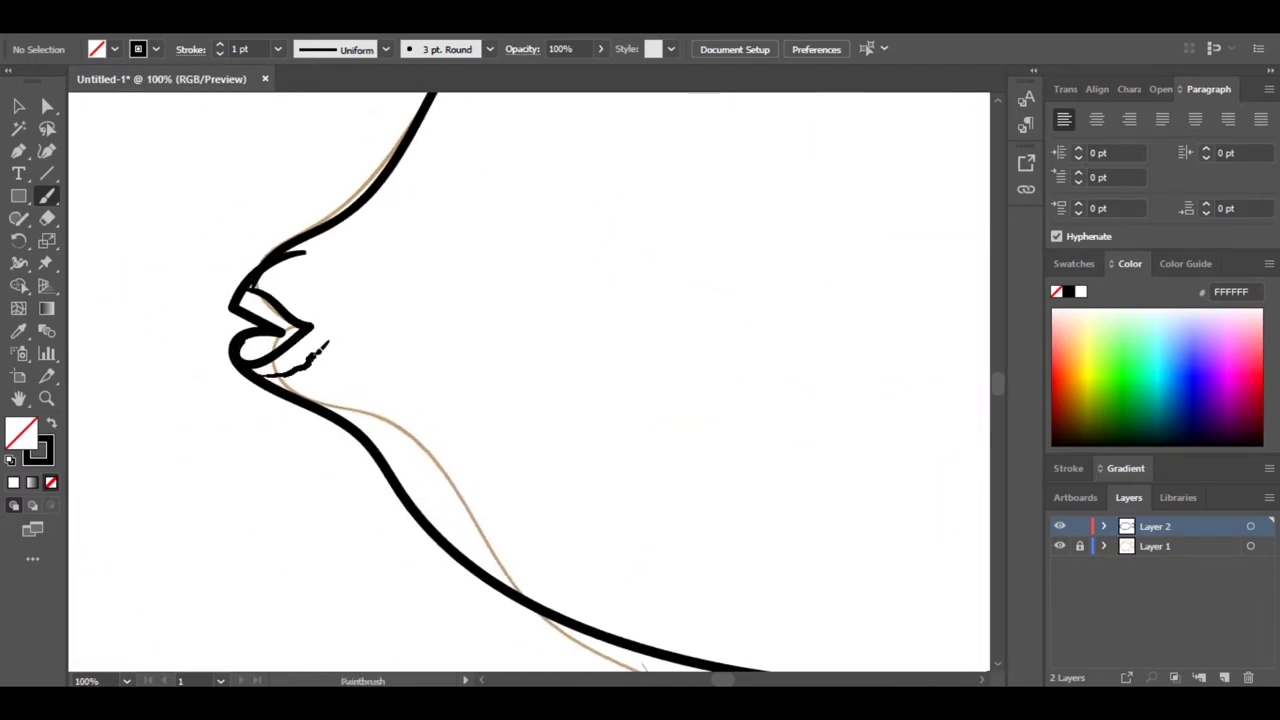
{"action": "left_click_drag", "start_coordinate": [326, 344], "coordinate": [372, 342]}
{"action": "left_click_drag", "start_coordinate": [311, 398], "coordinate": [323, 333]}
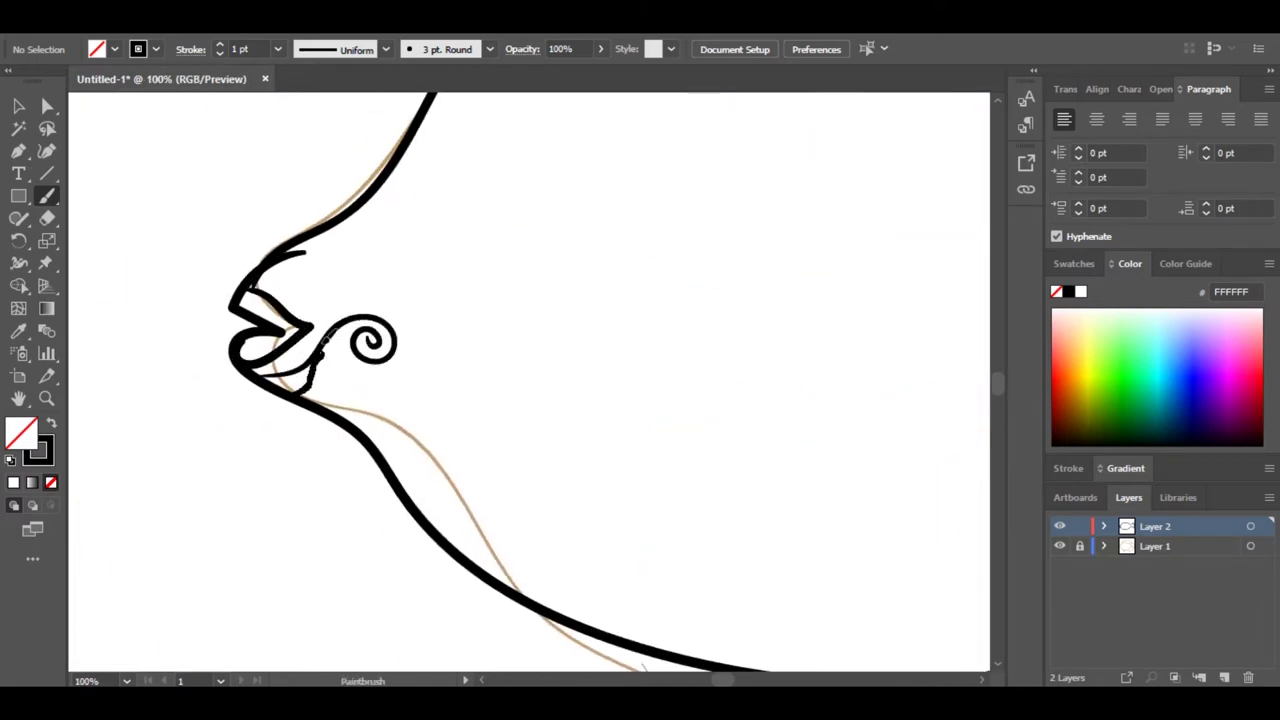
{"action": "mouse_move", "coordinate": [428, 130]}
{"action": "left_mouse_down"}
{"action": "mouse_move", "coordinate": [412, 188]}
{"action": "mouse_move", "coordinate": [489, 181]}
{"action": "mouse_move", "coordinate": [420, 136]}
{"action": "mouse_move", "coordinate": [458, 170]}
{"action": "left_mouse_up"}
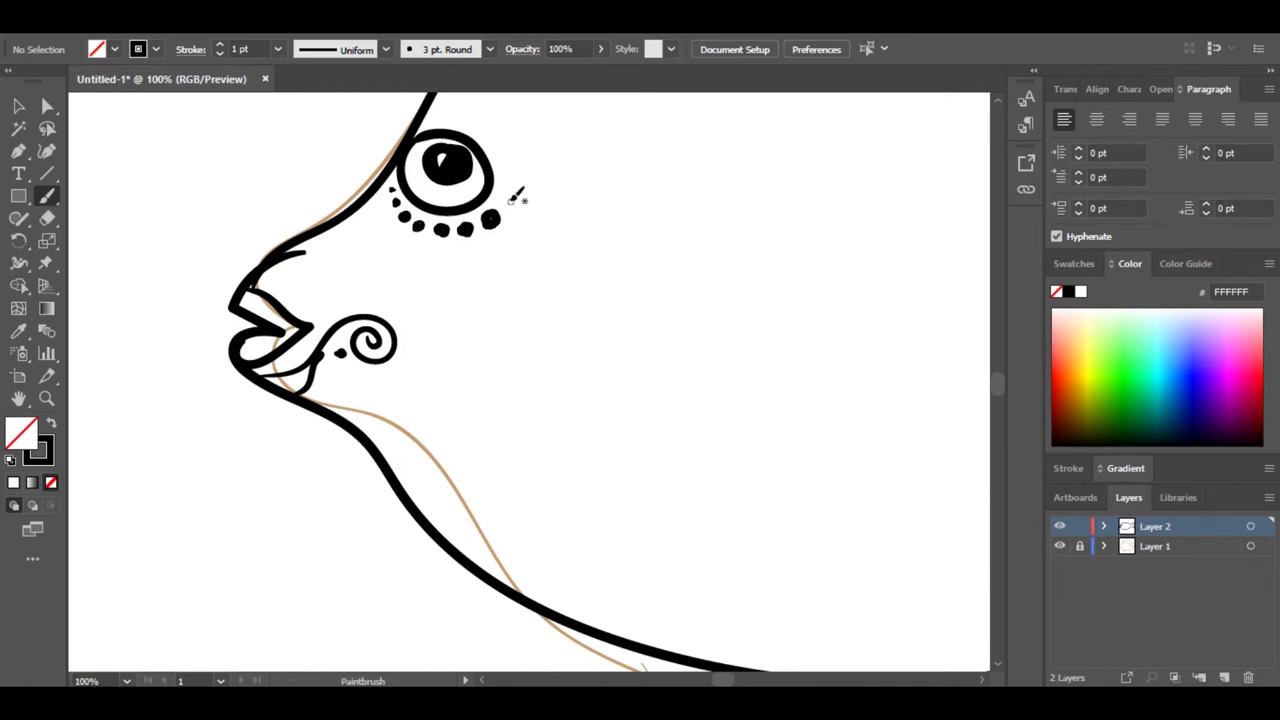
Draw a crescent-shaped gill band from behind the eye to the chin and fill it with short hatching lines
{"action": "mouse_move", "coordinate": [500, 175]}
{"action": "left_mouse_down"}
{"action": "mouse_move", "coordinate": [537, 338]}
{"action": "mouse_move", "coordinate": [357, 431]}
{"action": "mouse_move", "coordinate": [521, 414]}
{"action": "mouse_move", "coordinate": [608, 331]}
{"action": "mouse_move", "coordinate": [596, 233]}
{"action": "mouse_move", "coordinate": [498, 172]}
{"action": "left_mouse_up"}
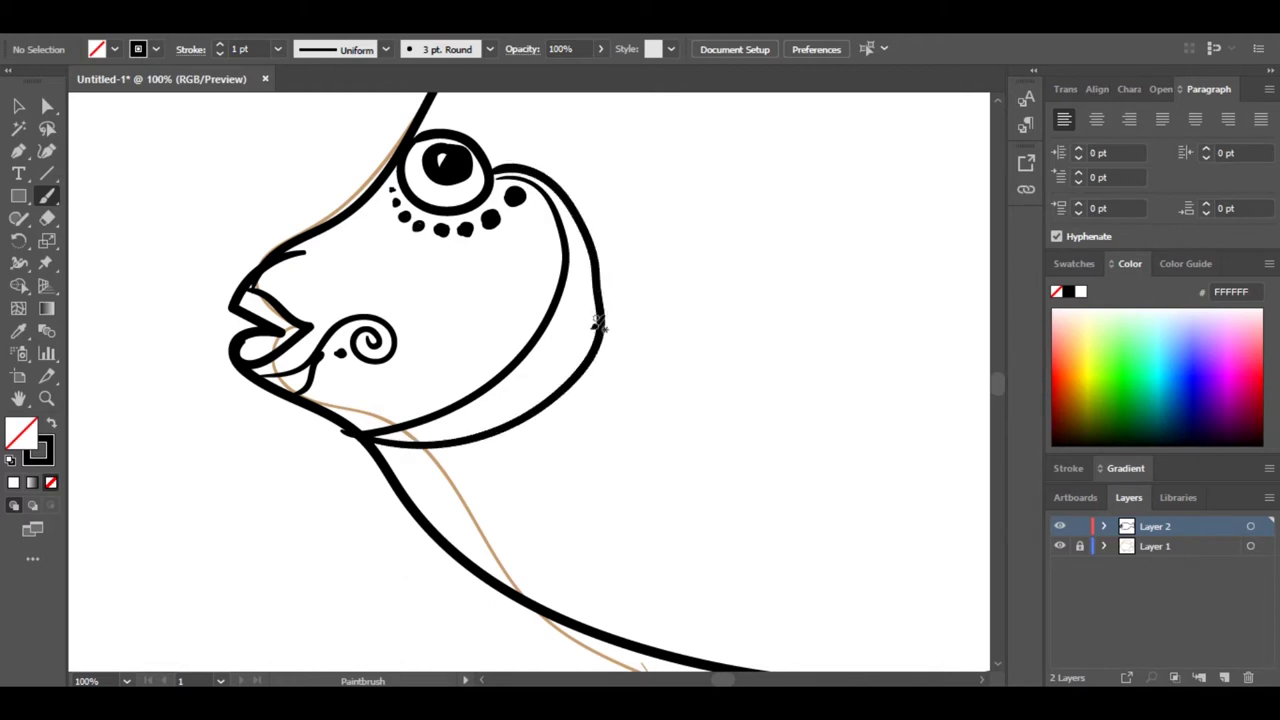
{"action": "key", "text": "ctrl+z"}
{"action": "mouse_move", "coordinate": [370, 438]}
{"action": "left_mouse_down"}
{"action": "mouse_move", "coordinate": [499, 429]}
{"action": "mouse_move", "coordinate": [616, 258]}
{"action": "mouse_move", "coordinate": [498, 170]}
{"action": "left_mouse_up"}
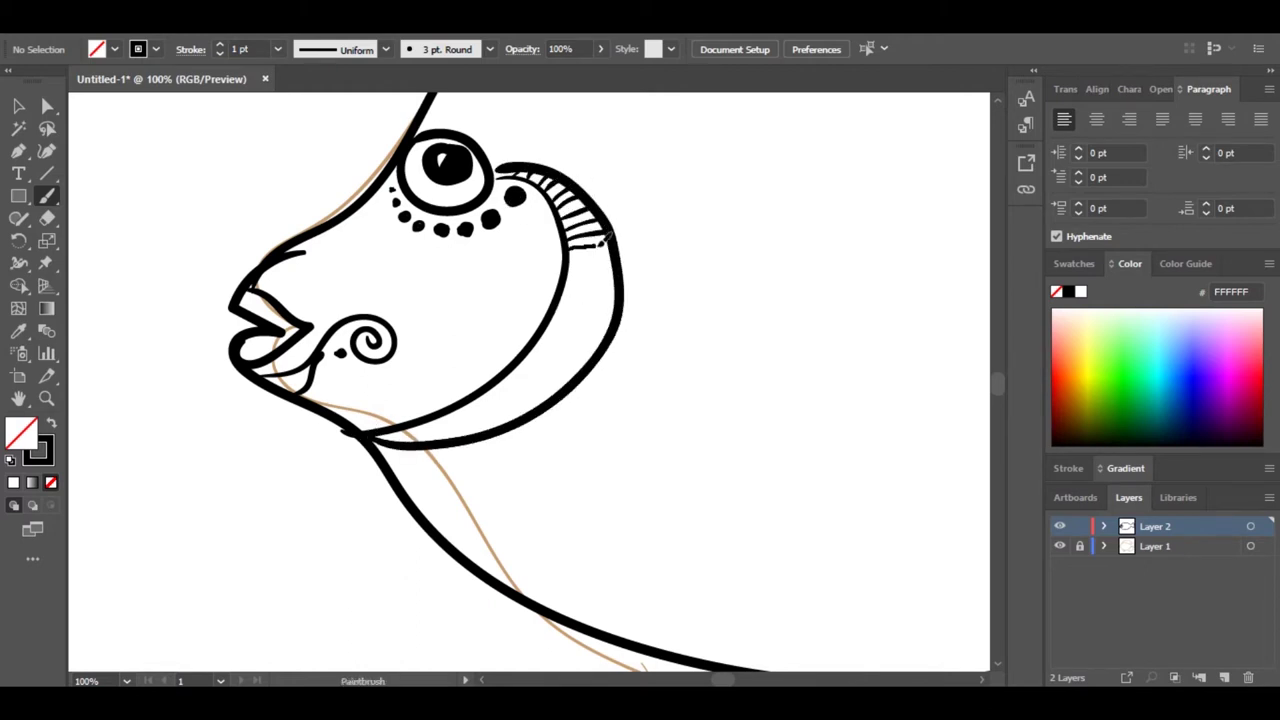
{"action": "left_click_drag", "start_coordinate": [567, 279], "coordinate": [616, 281]}
{"action": "mouse_move", "coordinate": [564, 291]}
{"action": "left_mouse_down"}
{"action": "mouse_move", "coordinate": [617, 294]}
{"action": "mouse_move", "coordinate": [615, 310]}
{"action": "left_mouse_up"}
{"action": "left_click_drag", "start_coordinate": [556, 312], "coordinate": [610, 330]}
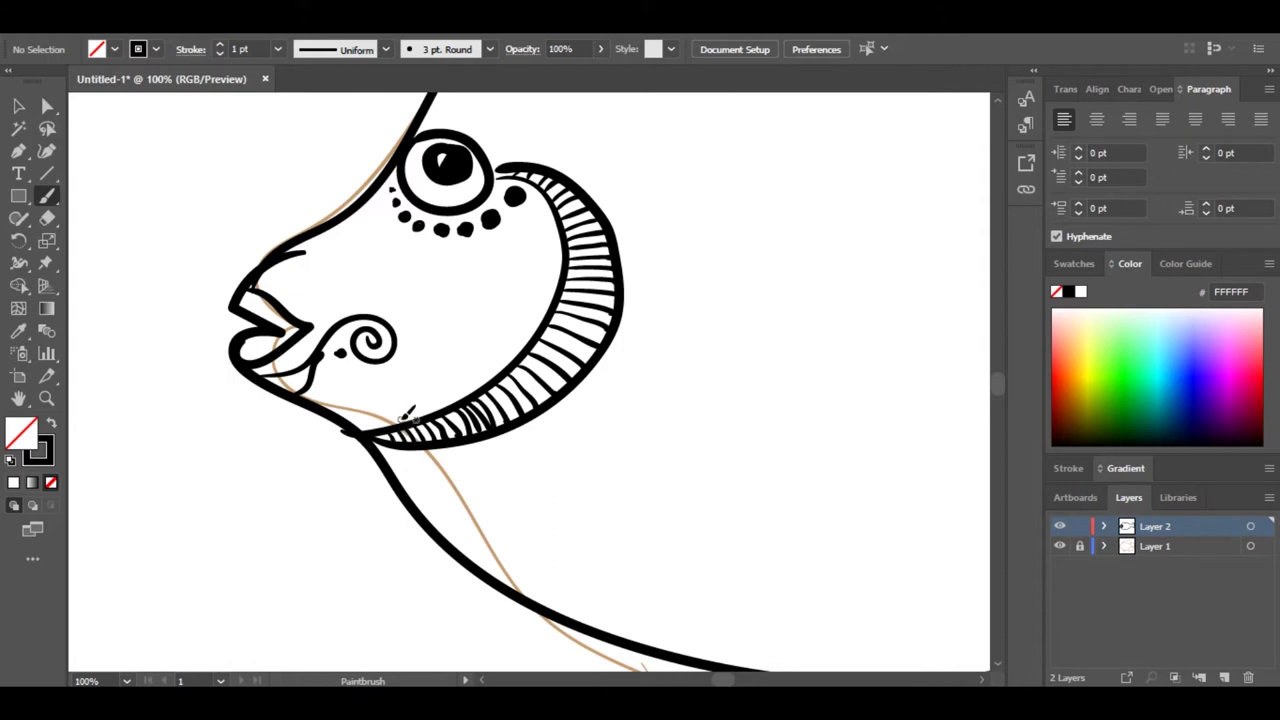
Draw spiral curls inside the cheek along the gill band and paint a black patch on the belly behind the chin
{"action": "mouse_move", "coordinate": [522, 182]}
{"action": "left_mouse_down"}
{"action": "mouse_move", "coordinate": [541, 225]}
{"action": "mouse_move", "coordinate": [451, 345]}
{"action": "mouse_move", "coordinate": [468, 302]}
{"action": "left_mouse_up"}
{"action": "mouse_move", "coordinate": [440, 350]}
{"action": "left_mouse_down"}
{"action": "mouse_move", "coordinate": [380, 389]}
{"action": "mouse_move", "coordinate": [410, 385]}
{"action": "left_mouse_up"}
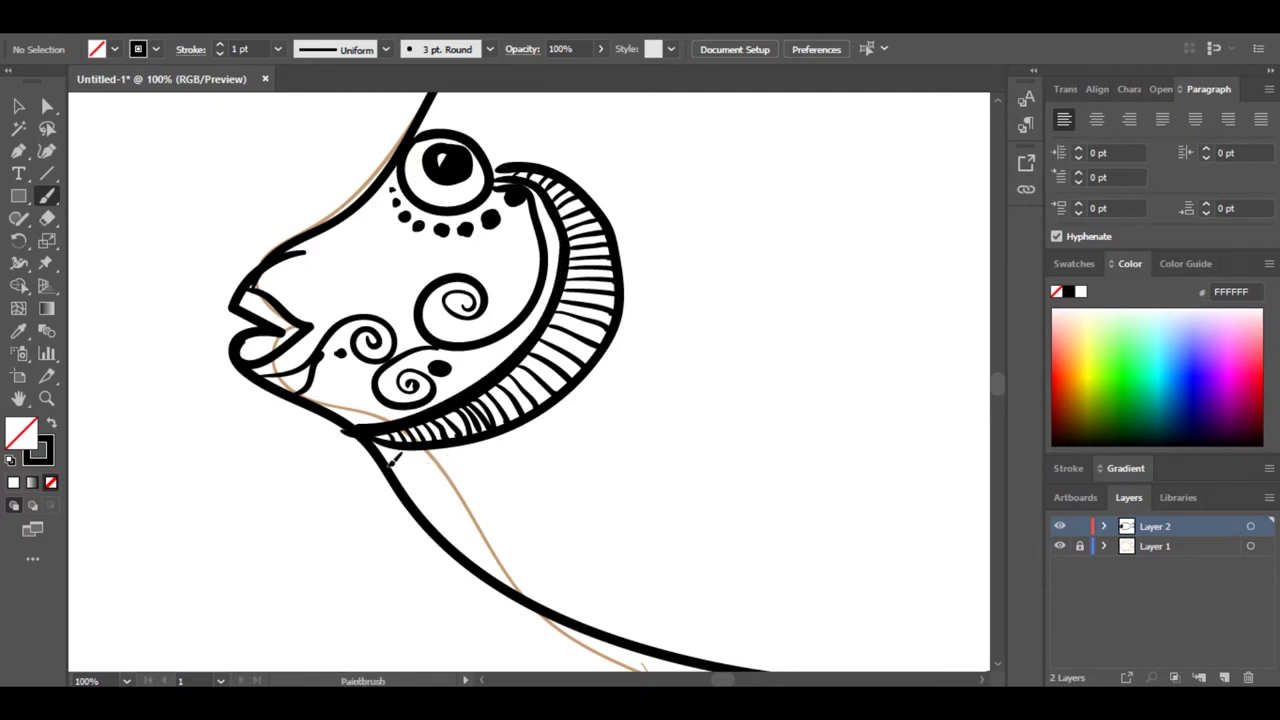
{"action": "mouse_move", "coordinate": [393, 458]}
{"action": "left_mouse_down"}
{"action": "mouse_move", "coordinate": [510, 452]}
{"action": "mouse_move", "coordinate": [632, 535]}
{"action": "mouse_move", "coordinate": [684, 532]}
{"action": "mouse_move", "coordinate": [705, 562]}
{"action": "left_mouse_up"}
{"action": "mouse_move", "coordinate": [428, 478]}
{"action": "left_mouse_down"}
{"action": "mouse_move", "coordinate": [508, 472]}
{"action": "mouse_move", "coordinate": [418, 492]}
{"action": "mouse_move", "coordinate": [478, 538]}
{"action": "mouse_move", "coordinate": [532, 502]}
{"action": "mouse_move", "coordinate": [556, 530]}
{"action": "mouse_move", "coordinate": [515, 570]}
{"action": "left_mouse_up"}
Draw a rounded pectoral fin base directly behind the gill band, above the black belly patch
{"action": "key", "text": "ctrl+minus"}
{"action": "key", "text": "ctrl+minus"}
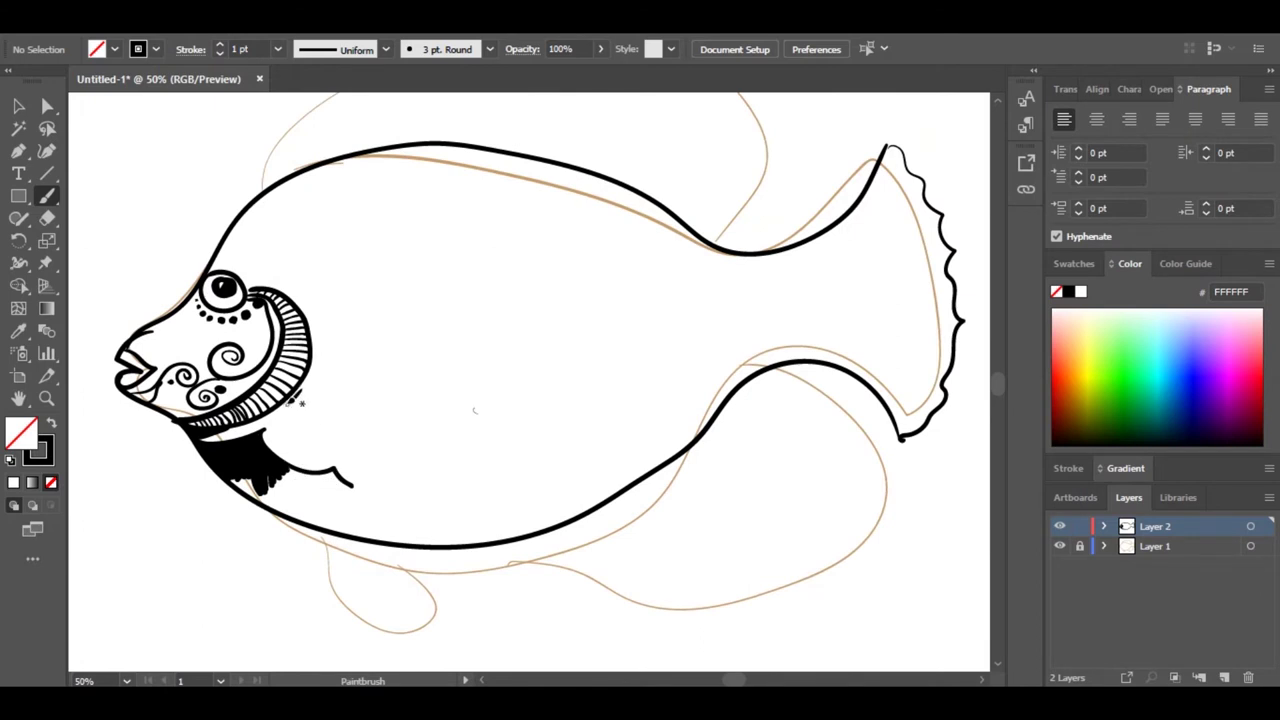
{"action": "left_click_drag", "start_coordinate": [370, 411], "coordinate": [272, 432]}
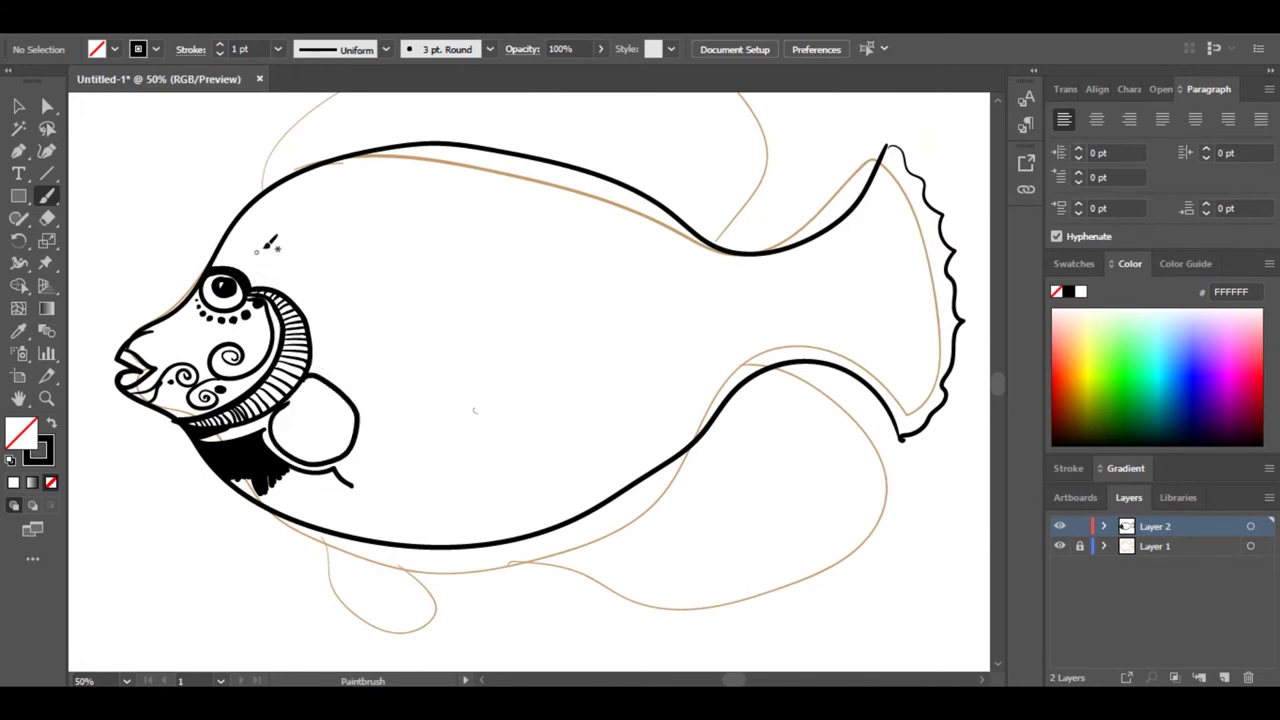
Draw a forehead band along the back and a series of curved feather-like lobes fanning out behind the gill
{"action": "mouse_move", "coordinate": [288, 237]}
{"action": "left_mouse_down"}
{"action": "mouse_move", "coordinate": [312, 203]}
{"action": "mouse_move", "coordinate": [432, 142]}
{"action": "left_mouse_up"}
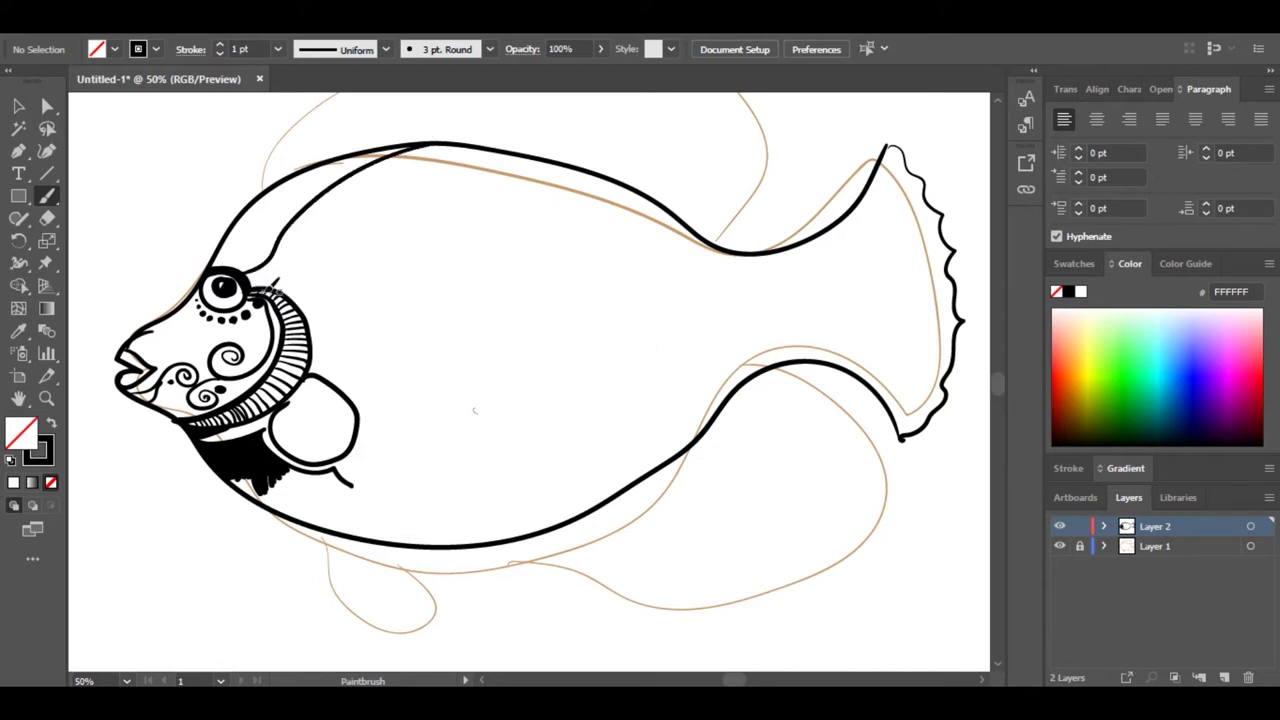
{"action": "left_click_drag", "start_coordinate": [343, 232], "coordinate": [357, 184]}
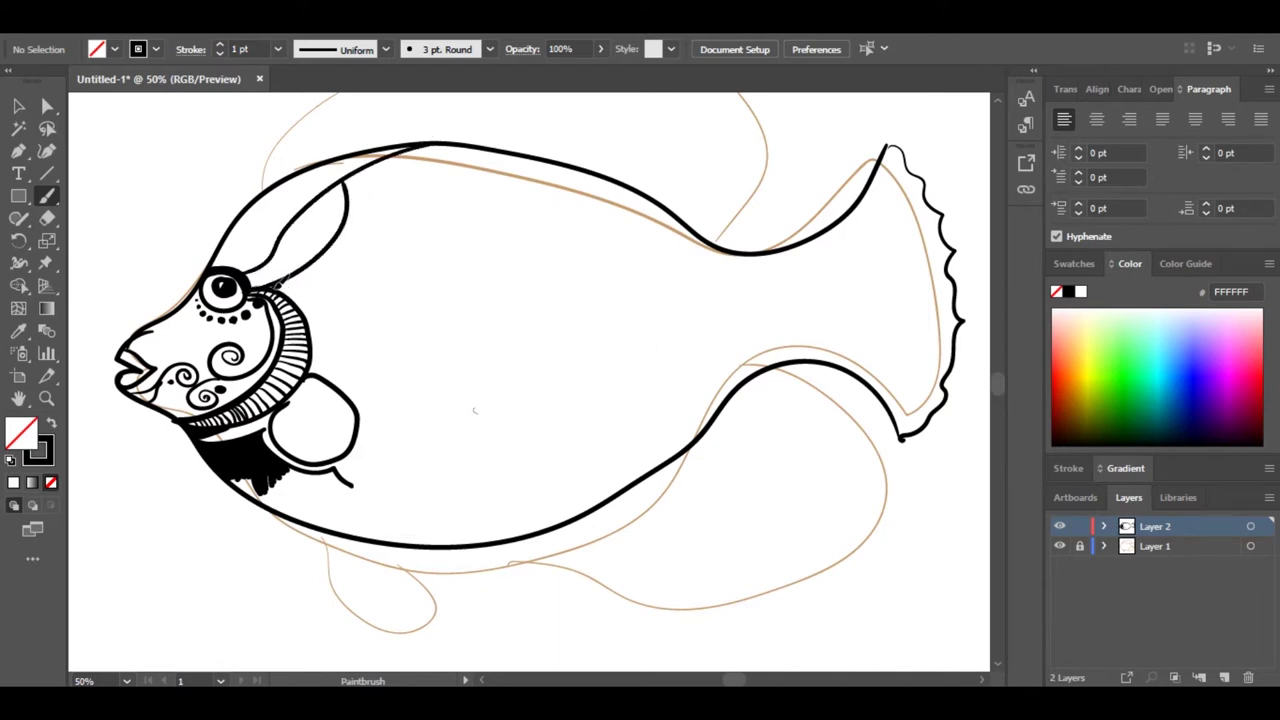
{"action": "left_click_drag", "start_coordinate": [378, 230], "coordinate": [292, 284]}
{"action": "mouse_move", "coordinate": [386, 262]}
{"action": "left_mouse_down"}
{"action": "mouse_move", "coordinate": [347, 305]}
{"action": "mouse_move", "coordinate": [385, 312]}
{"action": "mouse_move", "coordinate": [339, 329]}
{"action": "mouse_move", "coordinate": [382, 338]}
{"action": "mouse_move", "coordinate": [298, 427]}
{"action": "mouse_move", "coordinate": [330, 422]}
{"action": "mouse_move", "coordinate": [302, 400]}
{"action": "mouse_move", "coordinate": [375, 410]}
{"action": "mouse_move", "coordinate": [370, 425]}
{"action": "mouse_move", "coordinate": [352, 379]}
{"action": "mouse_move", "coordinate": [382, 454]}
{"action": "mouse_move", "coordinate": [375, 430]}
{"action": "mouse_move", "coordinate": [370, 462]}
{"action": "mouse_move", "coordinate": [380, 394]}
{"action": "mouse_move", "coordinate": [350, 386]}
{"action": "left_mouse_up"}
{"action": "key", "text": "ctrl+z"}
Add crescent shapes beside the rounded fin base and draw long fin rays extending towards the tail
{"action": "mouse_move", "coordinate": [398, 343]}
{"action": "left_mouse_down"}
{"action": "mouse_move", "coordinate": [543, 260]}
{"action": "mouse_move", "coordinate": [493, 306]}
{"action": "mouse_move", "coordinate": [529, 308]}
{"action": "mouse_move", "coordinate": [438, 387]}
{"action": "mouse_move", "coordinate": [531, 331]}
{"action": "mouse_move", "coordinate": [460, 400]}
{"action": "mouse_move", "coordinate": [535, 368]}
{"action": "mouse_move", "coordinate": [463, 415]}
{"action": "mouse_move", "coordinate": [399, 422]}
{"action": "mouse_move", "coordinate": [413, 363]}
{"action": "mouse_move", "coordinate": [543, 276]}
{"action": "mouse_move", "coordinate": [563, 311]}
{"action": "mouse_move", "coordinate": [413, 384]}
{"action": "mouse_move", "coordinate": [546, 334]}
{"action": "mouse_move", "coordinate": [394, 411]}
{"action": "left_mouse_up"}
{"action": "key", "text": "ctrl+z"}
{"action": "key", "text": "ctrl+z"}
{"action": "key", "text": "ctrl+z"}
{"action": "mouse_move", "coordinate": [402, 421]}
{"action": "left_mouse_down"}
{"action": "mouse_move", "coordinate": [552, 352]}
{"action": "mouse_move", "coordinate": [402, 425]}
{"action": "mouse_move", "coordinate": [540, 372]}
{"action": "mouse_move", "coordinate": [400, 440]}
{"action": "mouse_move", "coordinate": [514, 453]}
{"action": "mouse_move", "coordinate": [404, 450]}
{"action": "left_mouse_up"}
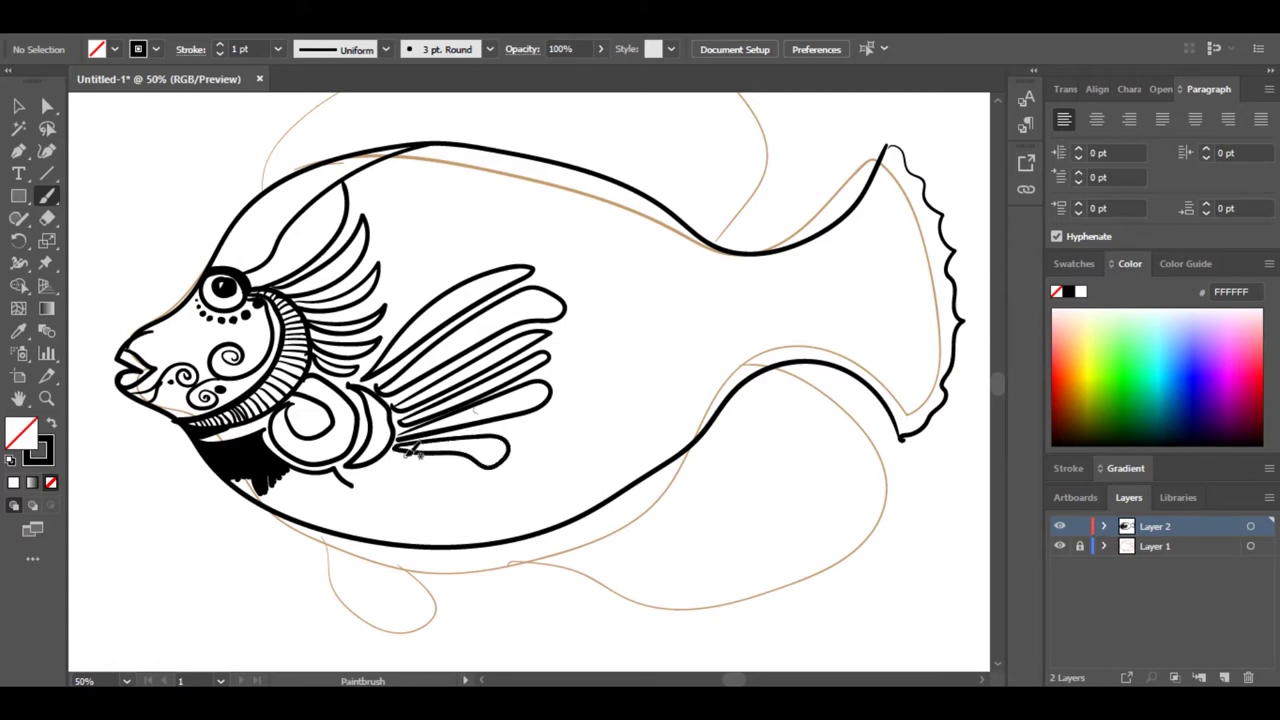
Undo the pectoral fin rays and redraw them as curved, round-ended lobes fanning out from the fin base
{"action": "key", "text": "ctrl+z"}
{"action": "key", "text": "ctrl+z"}
{"action": "key", "text": "ctrl+z"}
{"action": "key", "text": "ctrl+z"}
{"action": "key", "text": "ctrl+z"}
{"action": "key", "text": "ctrl+z"}
{"action": "mouse_move", "coordinate": [383, 373]}
{"action": "left_mouse_down"}
{"action": "mouse_move", "coordinate": [540, 298]}
{"action": "mouse_move", "coordinate": [368, 386]}
{"action": "mouse_move", "coordinate": [540, 322]}
{"action": "mouse_move", "coordinate": [397, 410]}
{"action": "mouse_move", "coordinate": [515, 362]}
{"action": "left_mouse_up"}
{"action": "left_click_drag", "start_coordinate": [515, 362], "coordinate": [418, 425]}
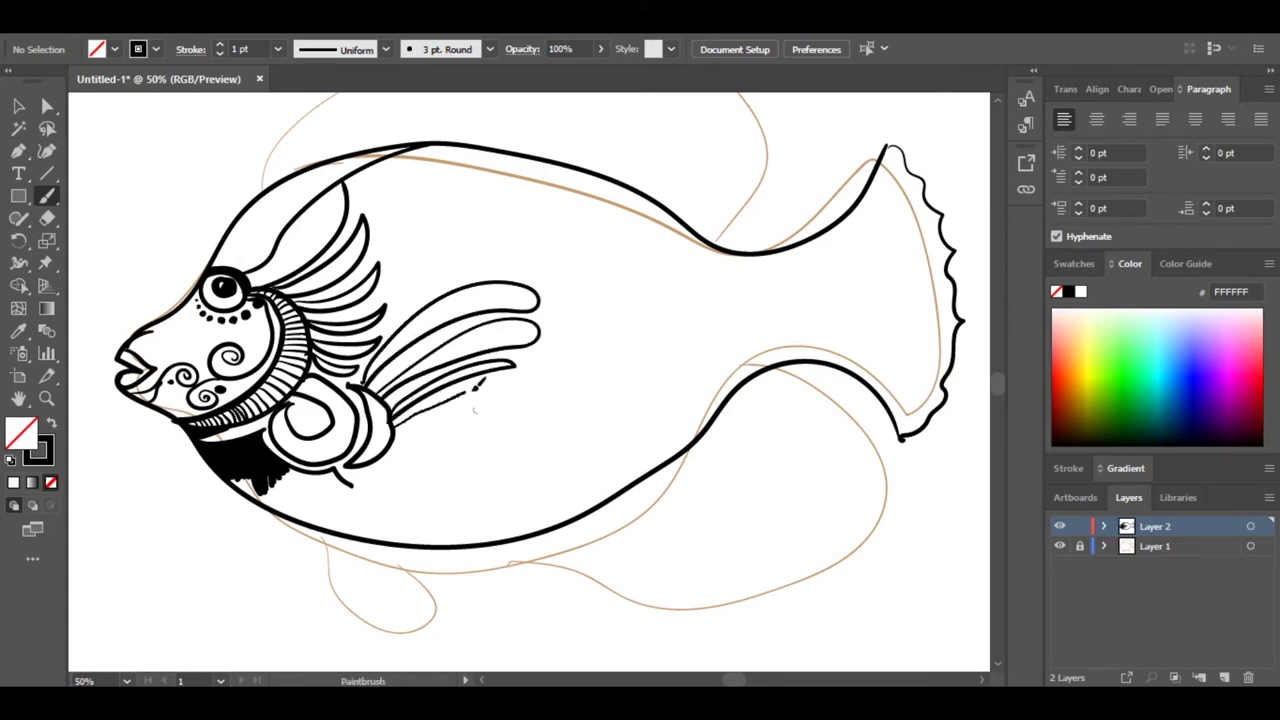
{"action": "mouse_move", "coordinate": [476, 384]}
{"action": "left_mouse_down"}
{"action": "mouse_move", "coordinate": [412, 440]}
{"action": "mouse_move", "coordinate": [500, 428]}
{"action": "mouse_move", "coordinate": [455, 470]}
{"action": "mouse_move", "coordinate": [430, 422]}
{"action": "left_mouse_up"}
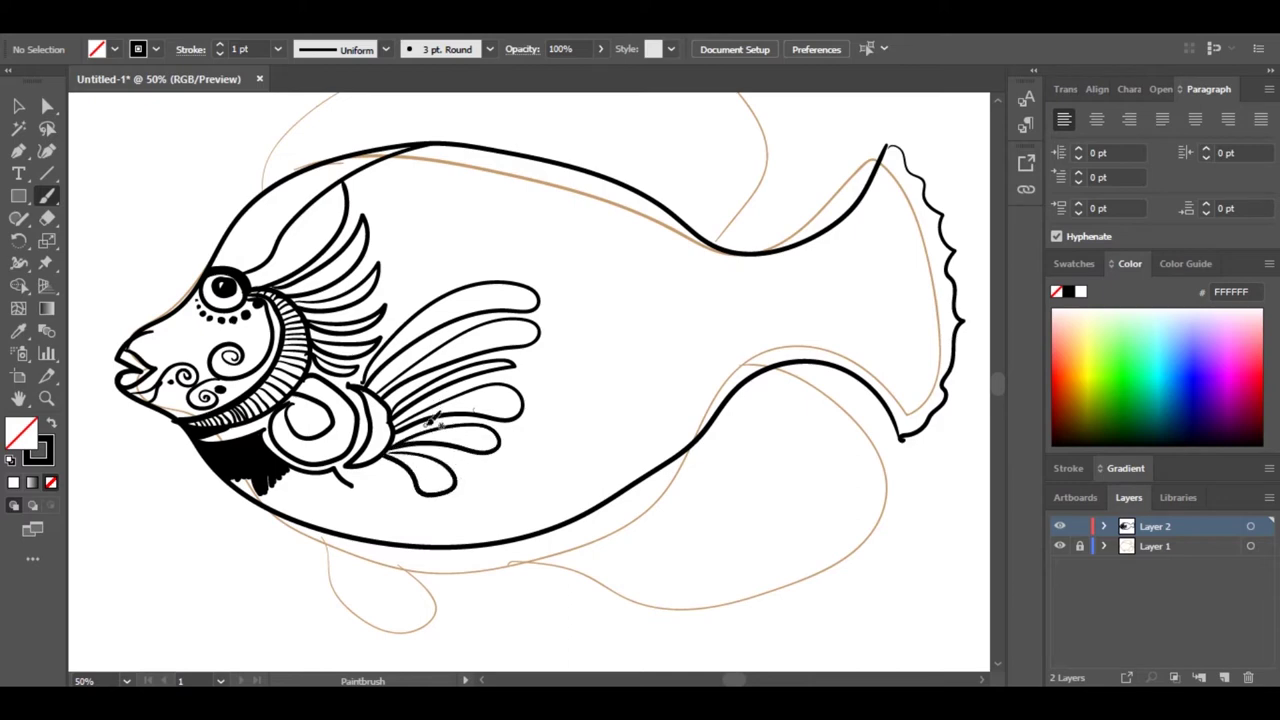
{"action": "mouse_move", "coordinate": [350, 178]}
{"action": "left_mouse_down"}
{"action": "mouse_move", "coordinate": [415, 290]}
{"action": "mouse_move", "coordinate": [404, 318]}
{"action": "mouse_move", "coordinate": [398, 156]}
{"action": "left_mouse_up"}
{"action": "key", "text": "ctrl+z"}
Fill the gaps in the patch below the gill band and the inner shape of the fin base solid black
{"action": "key", "text": "ctrl+equal"}
{"action": "key", "text": "ctrl+equal"}
{"action": "key", "text": "ctrl+equal"}
{"action": "key", "text": "ctrl+equal"}
{"action": "mouse_move", "coordinate": [292, 345]}
{"action": "left_mouse_down"}
{"action": "mouse_move", "coordinate": [714, 171]}
{"action": "mouse_move", "coordinate": [1183, 124]}
{"action": "left_mouse_up"}
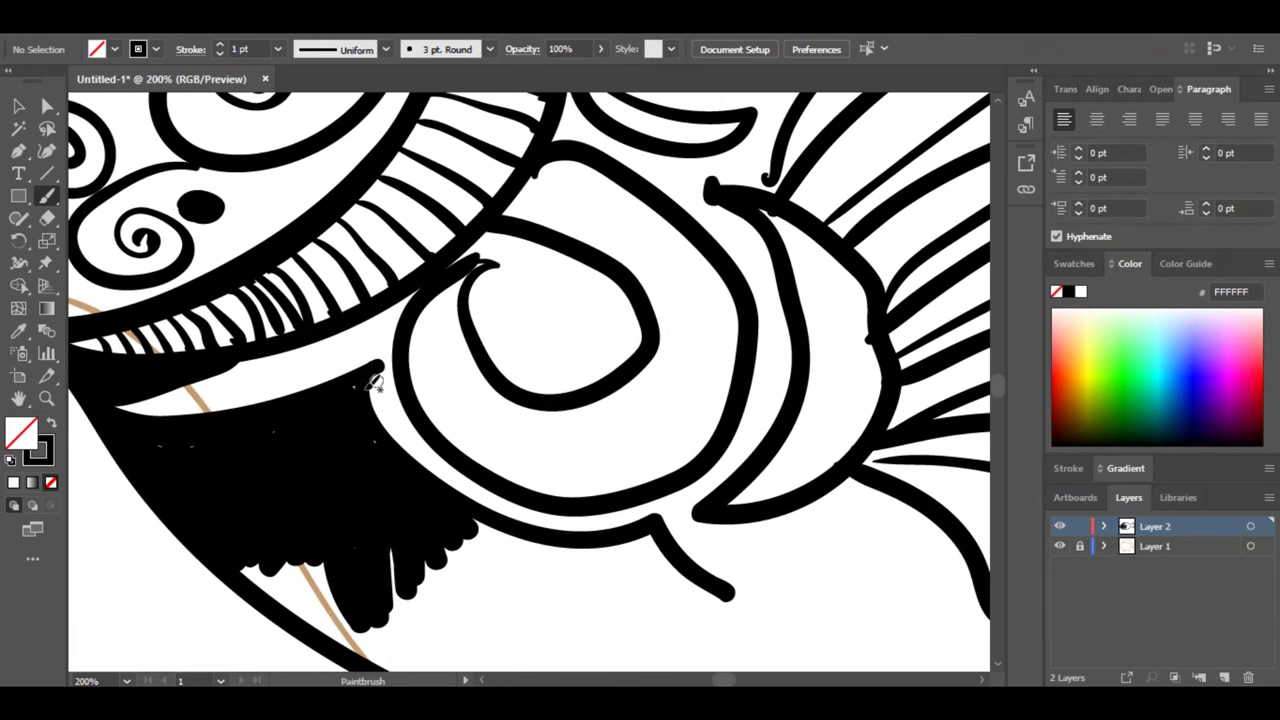
{"action": "mouse_move", "coordinate": [142, 412]}
{"action": "left_mouse_down"}
{"action": "mouse_move", "coordinate": [378, 372]}
{"action": "mouse_move", "coordinate": [305, 425]}
{"action": "left_mouse_up"}
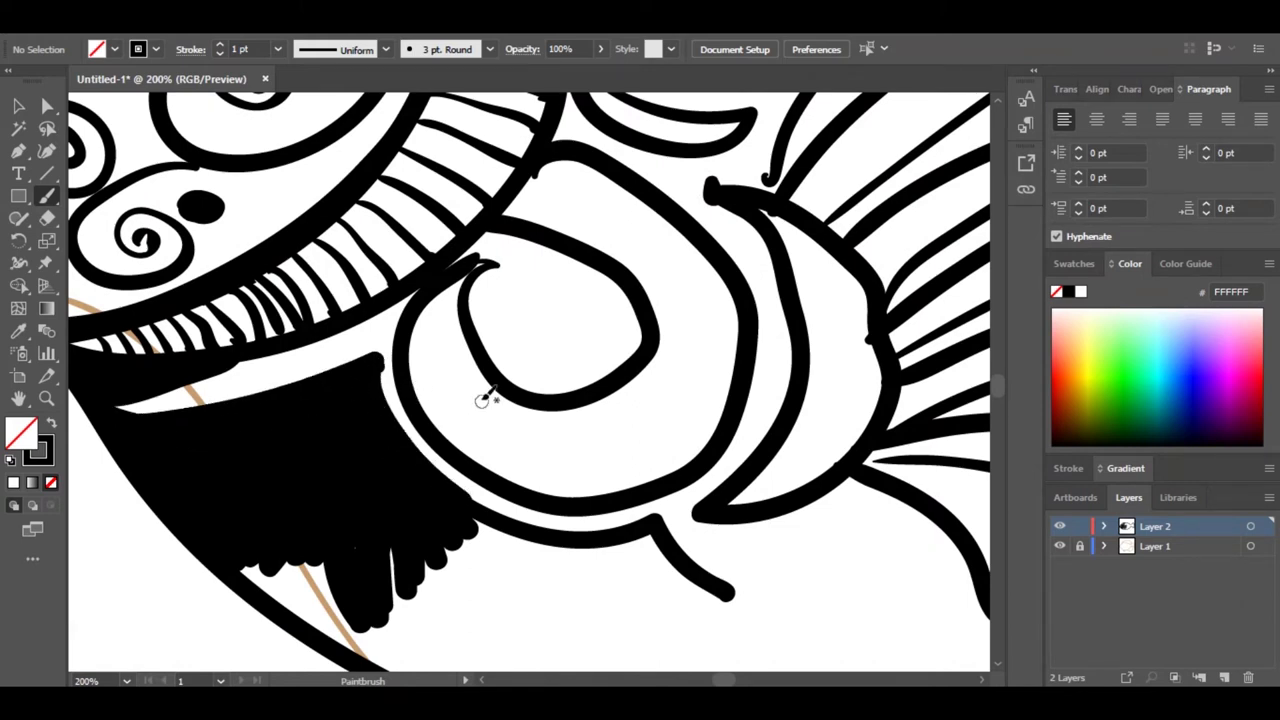
{"action": "mouse_move", "coordinate": [165, 383]}
{"action": "left_mouse_down"}
{"action": "mouse_move", "coordinate": [412, 297]}
{"action": "mouse_move", "coordinate": [106, 399]}
{"action": "left_mouse_up"}
{"action": "mouse_move", "coordinate": [445, 288]}
{"action": "left_mouse_down"}
{"action": "mouse_move", "coordinate": [505, 266]}
{"action": "mouse_move", "coordinate": [485, 296]}
{"action": "mouse_move", "coordinate": [515, 240]}
{"action": "mouse_move", "coordinate": [631, 291]}
{"action": "mouse_move", "coordinate": [546, 383]}
{"action": "mouse_move", "coordinate": [631, 334]}
{"action": "mouse_move", "coordinate": [598, 354]}
{"action": "mouse_move", "coordinate": [503, 330]}
{"action": "left_mouse_up"}
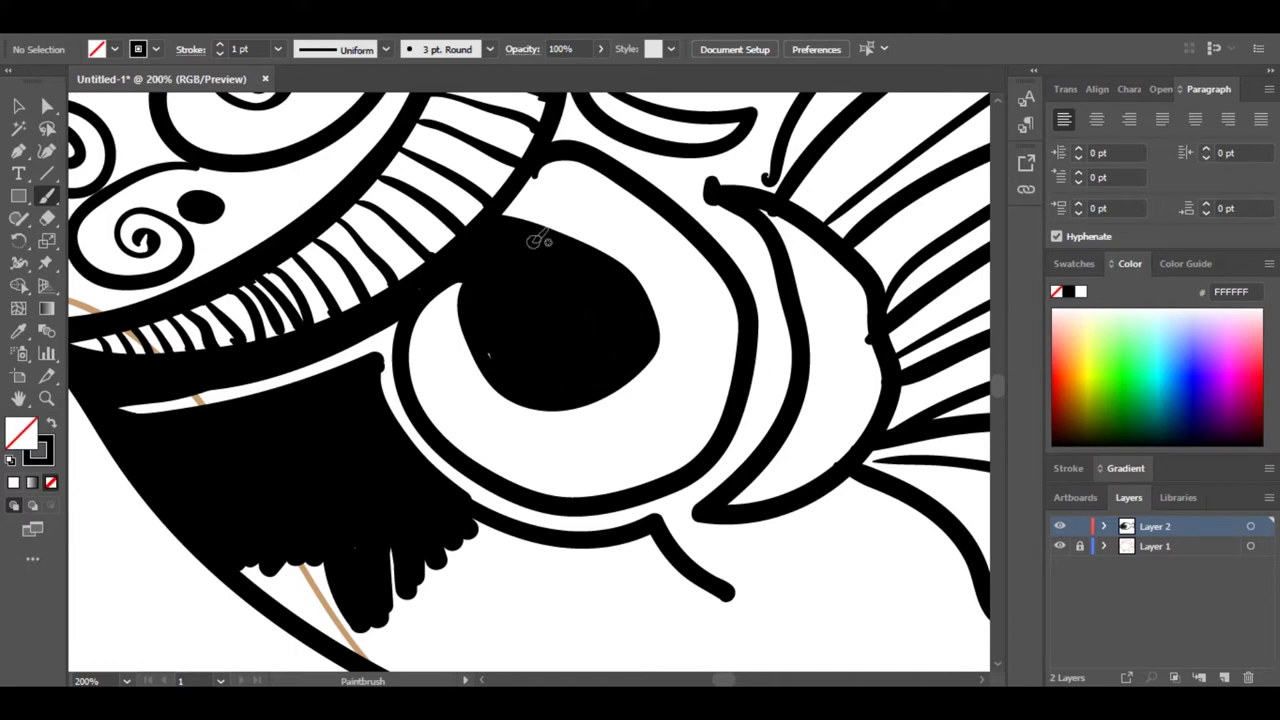
{"action": "mouse_move", "coordinate": [480, 279]}
{"action": "left_mouse_down"}
{"action": "mouse_move", "coordinate": [492, 382]}
{"action": "mouse_move", "coordinate": [664, 345]}
{"action": "mouse_move", "coordinate": [523, 206]}
{"action": "mouse_move", "coordinate": [470, 272]}
{"action": "left_mouse_up"}
Paint a row of black dots in the white ring around the fin base's black centre
{"action": "left_click_drag", "start_coordinate": [430, 352], "coordinate": [462, 408]}
{"action": "mouse_move", "coordinate": [495, 430]}
{"action": "left_mouse_down"}
{"action": "mouse_move", "coordinate": [562, 458]}
{"action": "mouse_move", "coordinate": [632, 450]}
{"action": "left_mouse_up"}
{"action": "left_click_drag", "start_coordinate": [675, 402], "coordinate": [685, 415]}
{"action": "left_click_drag", "start_coordinate": [692, 326], "coordinate": [704, 348]}
{"action": "left_click_drag", "start_coordinate": [682, 262], "coordinate": [690, 286]}
{"action": "left_click_drag", "start_coordinate": [624, 214], "coordinate": [640, 234]}
{"action": "left_click_drag", "start_coordinate": [565, 178], "coordinate": [582, 198]}
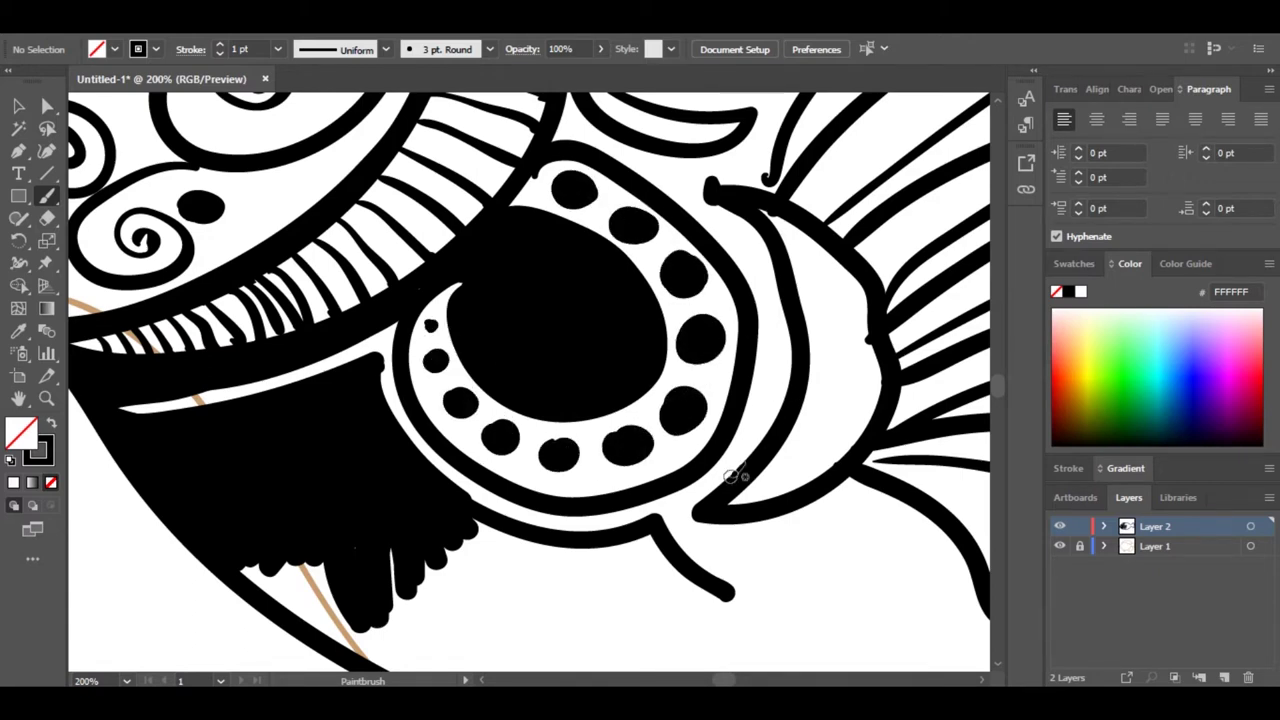
Thicken the lower outline around the dotted ring and fill the gap between the ring and the crescent black
{"action": "mouse_move", "coordinate": [448, 476]}
{"action": "left_mouse_down"}
{"action": "mouse_move", "coordinate": [630, 528]}
{"action": "mouse_move", "coordinate": [662, 522]}
{"action": "mouse_move", "coordinate": [700, 482]}
{"action": "mouse_move", "coordinate": [765, 312]}
{"action": "mouse_move", "coordinate": [692, 192]}
{"action": "mouse_move", "coordinate": [742, 438]}
{"action": "left_mouse_up"}
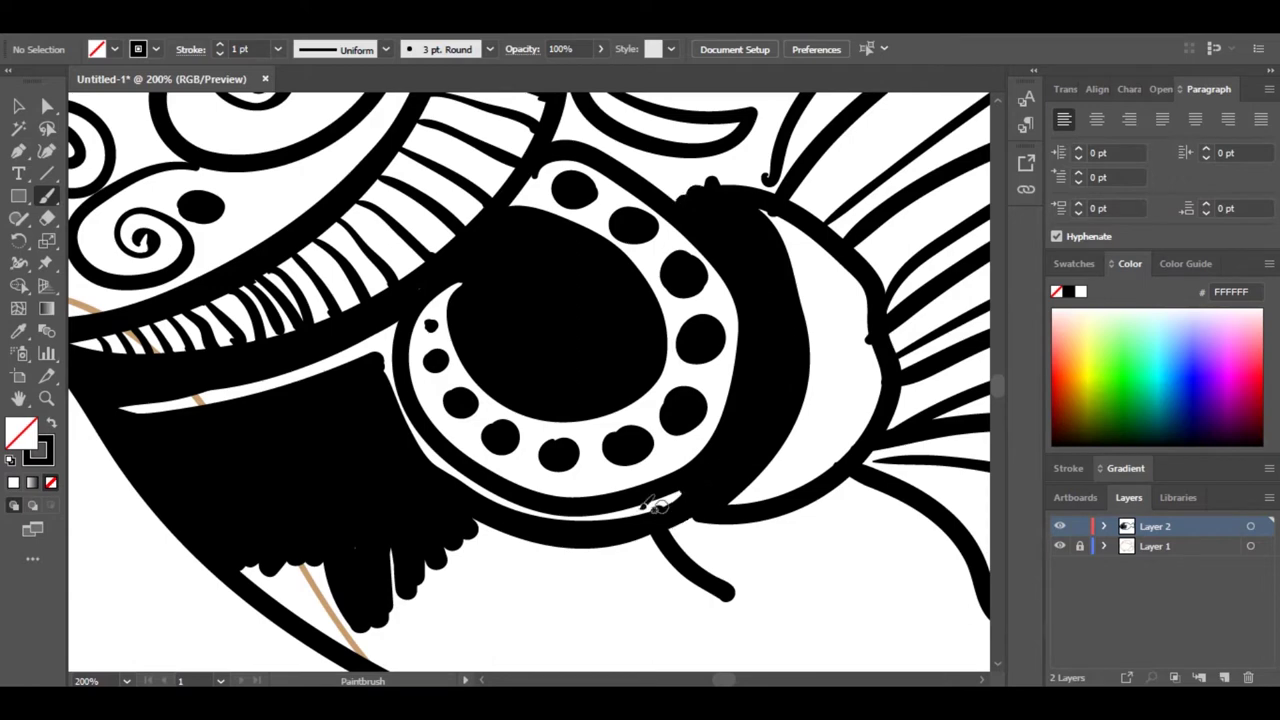
{"action": "mouse_move", "coordinate": [608, 523]}
{"action": "left_mouse_down"}
{"action": "mouse_move", "coordinate": [675, 512]}
{"action": "mouse_move", "coordinate": [745, 452]}
{"action": "left_mouse_up"}
{"action": "key", "text": "ctrl+z"}
Fill the white crescent beside the dotted ring with short hatching lines
{"action": "left_click_drag", "start_coordinate": [692, 394], "coordinate": [462, 443]}
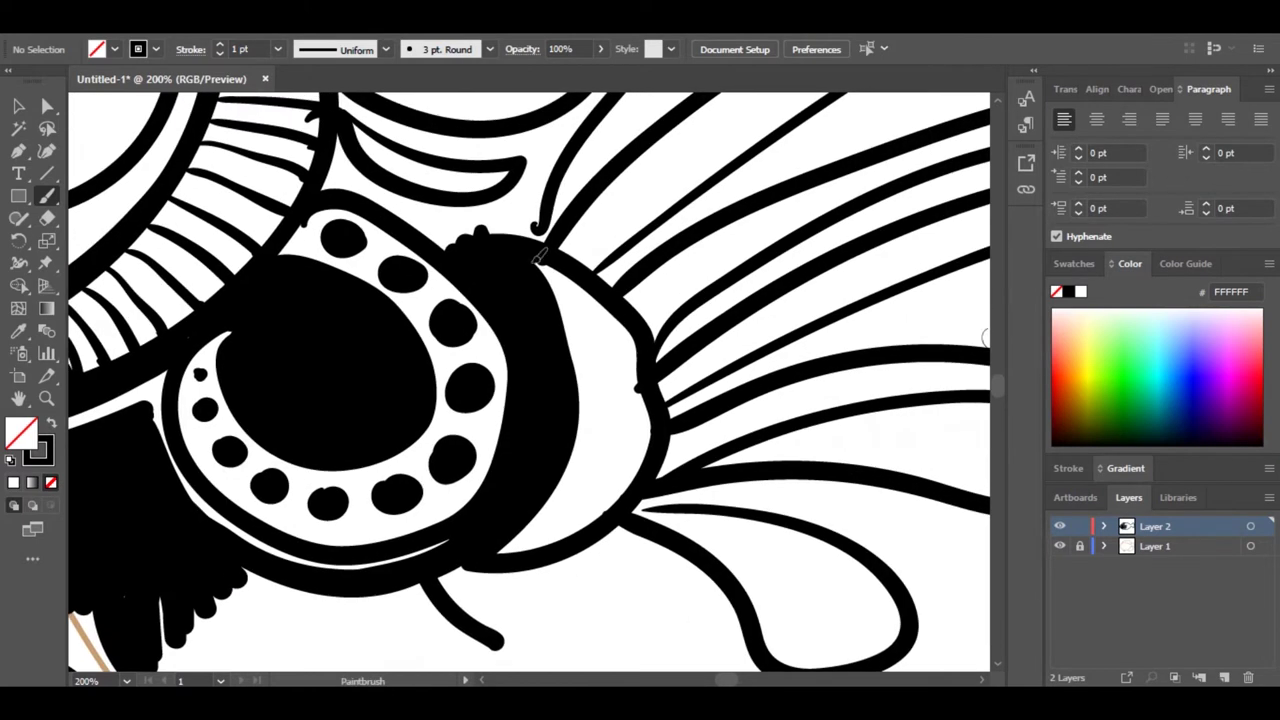
{"action": "mouse_move", "coordinate": [543, 255]}
{"action": "left_mouse_down"}
{"action": "mouse_move", "coordinate": [647, 412]}
{"action": "mouse_move", "coordinate": [606, 518]}
{"action": "left_mouse_up"}
{"action": "left_click_drag", "start_coordinate": [547, 287], "coordinate": [578, 274]}
{"action": "mouse_move", "coordinate": [557, 302]}
{"action": "left_mouse_down"}
{"action": "mouse_move", "coordinate": [584, 288]}
{"action": "mouse_move", "coordinate": [606, 354]}
{"action": "mouse_move", "coordinate": [610, 400]}
{"action": "mouse_move", "coordinate": [553, 492]}
{"action": "mouse_move", "coordinate": [584, 526]}
{"action": "left_mouse_up"}
{"action": "mouse_move", "coordinate": [530, 522]}
{"action": "left_mouse_down"}
{"action": "mouse_move", "coordinate": [556, 543]}
{"action": "mouse_move", "coordinate": [528, 548]}
{"action": "left_mouse_up"}
{"action": "left_click_drag", "start_coordinate": [530, 290], "coordinate": [571, 404]}
Paint the gaps between the lowest gill lobes and the pectoral fin base solid black
{"action": "mouse_move", "coordinate": [514, 346]}
{"action": "left_mouse_down"}
{"action": "mouse_move", "coordinate": [478, 354]}
{"action": "mouse_move", "coordinate": [390, 256]}
{"action": "mouse_move", "coordinate": [548, 328]}
{"action": "left_mouse_up"}
{"action": "left_click_drag", "start_coordinate": [384, 208], "coordinate": [442, 250]}
{"action": "mouse_move", "coordinate": [600, 264]}
{"action": "left_mouse_down"}
{"action": "mouse_move", "coordinate": [530, 345]}
{"action": "mouse_move", "coordinate": [595, 273]}
{"action": "left_mouse_up"}
Fill alternate spaces between the pectoral fin rays with solid black, starting from the fin base
{"action": "left_click_drag", "start_coordinate": [680, 305], "coordinate": [463, 390]}
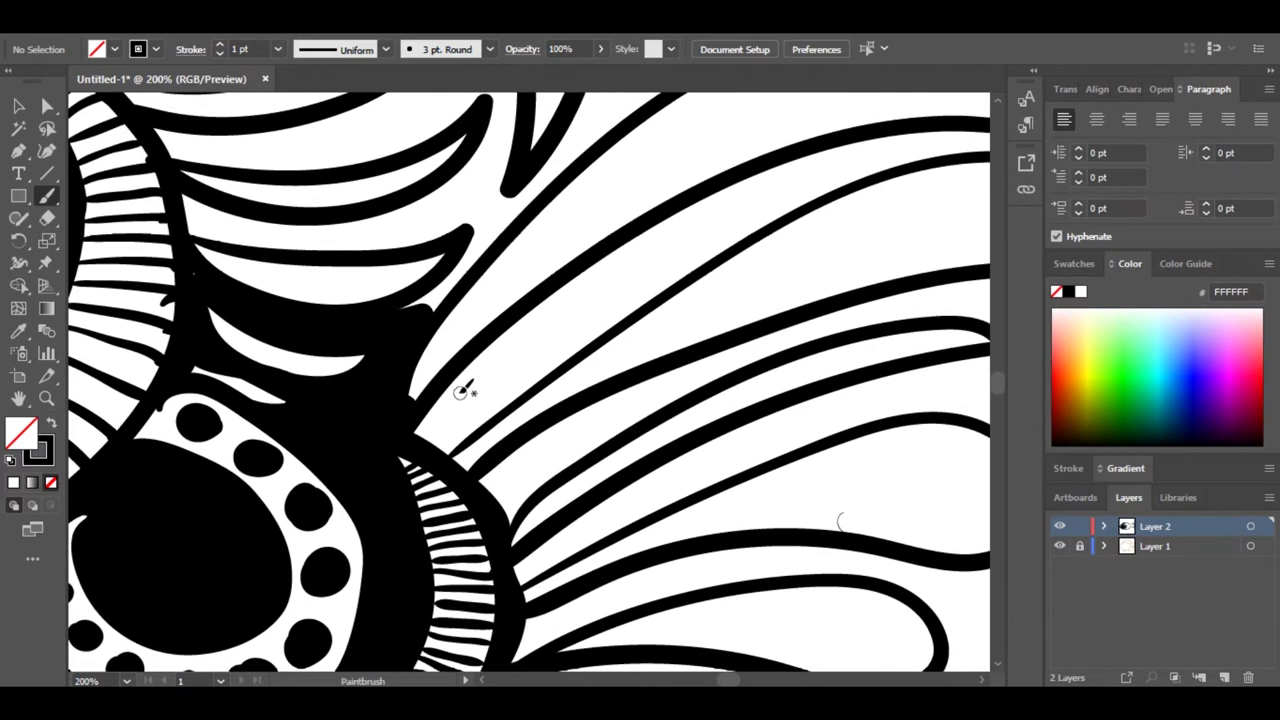
{"action": "mouse_move", "coordinate": [422, 440]}
{"action": "left_mouse_down"}
{"action": "mouse_move", "coordinate": [863, 154]}
{"action": "mouse_move", "coordinate": [437, 440]}
{"action": "mouse_move", "coordinate": [591, 285]}
{"action": "mouse_move", "coordinate": [442, 402]}
{"action": "mouse_move", "coordinate": [556, 360]}
{"action": "mouse_move", "coordinate": [902, 154]}
{"action": "left_mouse_up"}
{"action": "mouse_move", "coordinate": [645, 240]}
{"action": "left_mouse_down"}
{"action": "mouse_move", "coordinate": [764, 177]}
{"action": "mouse_move", "coordinate": [914, 139]}
{"action": "left_mouse_up"}
{"action": "left_click_drag", "start_coordinate": [520, 433], "coordinate": [554, 307]}
{"action": "mouse_move", "coordinate": [538, 400]}
{"action": "left_mouse_down"}
{"action": "mouse_move", "coordinate": [838, 206]}
{"action": "mouse_move", "coordinate": [546, 372]}
{"action": "mouse_move", "coordinate": [538, 400]}
{"action": "mouse_move", "coordinate": [720, 329]}
{"action": "mouse_move", "coordinate": [606, 420]}
{"action": "mouse_move", "coordinate": [654, 374]}
{"action": "left_mouse_up"}
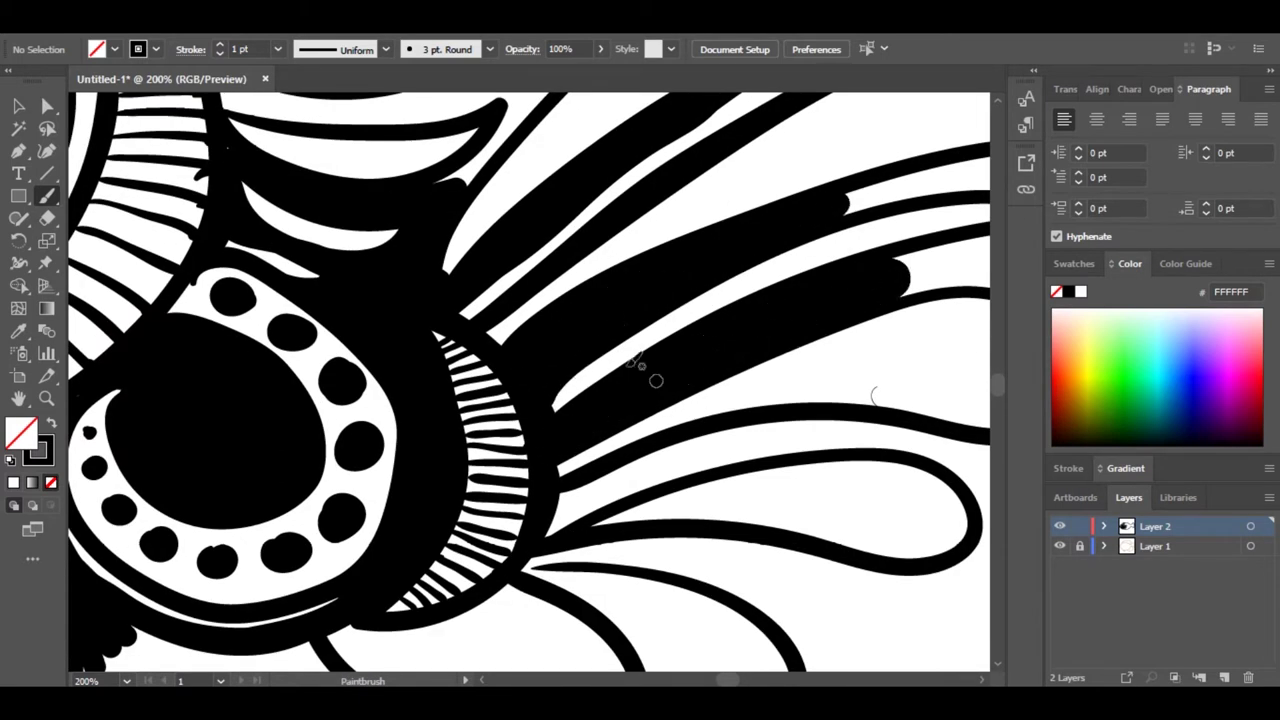
{"action": "scroll", "coordinate": [654, 374], "scroll_direction": "down", "scroll_amount": 4}
{"action": "mouse_move", "coordinate": [700, 283]}
{"action": "left_mouse_down"}
{"action": "mouse_move", "coordinate": [737, 249]}
{"action": "mouse_move", "coordinate": [757, 346]}
{"action": "mouse_move", "coordinate": [574, 403]}
{"action": "mouse_move", "coordinate": [618, 385]}
{"action": "left_mouse_up"}
Draw a wavy line below the pectoral fin base and a spiral curl with a trailing tail beneath it
{"action": "mouse_move", "coordinate": [346, 485]}
{"action": "left_mouse_down"}
{"action": "mouse_move", "coordinate": [482, 430]}
{"action": "mouse_move", "coordinate": [712, 456]}
{"action": "left_mouse_up"}
{"action": "scroll", "coordinate": [640, 493], "scroll_direction": "down", "scroll_amount": 1}
{"action": "scroll", "coordinate": [640, 493], "scroll_direction": "right", "scroll_amount": 1}
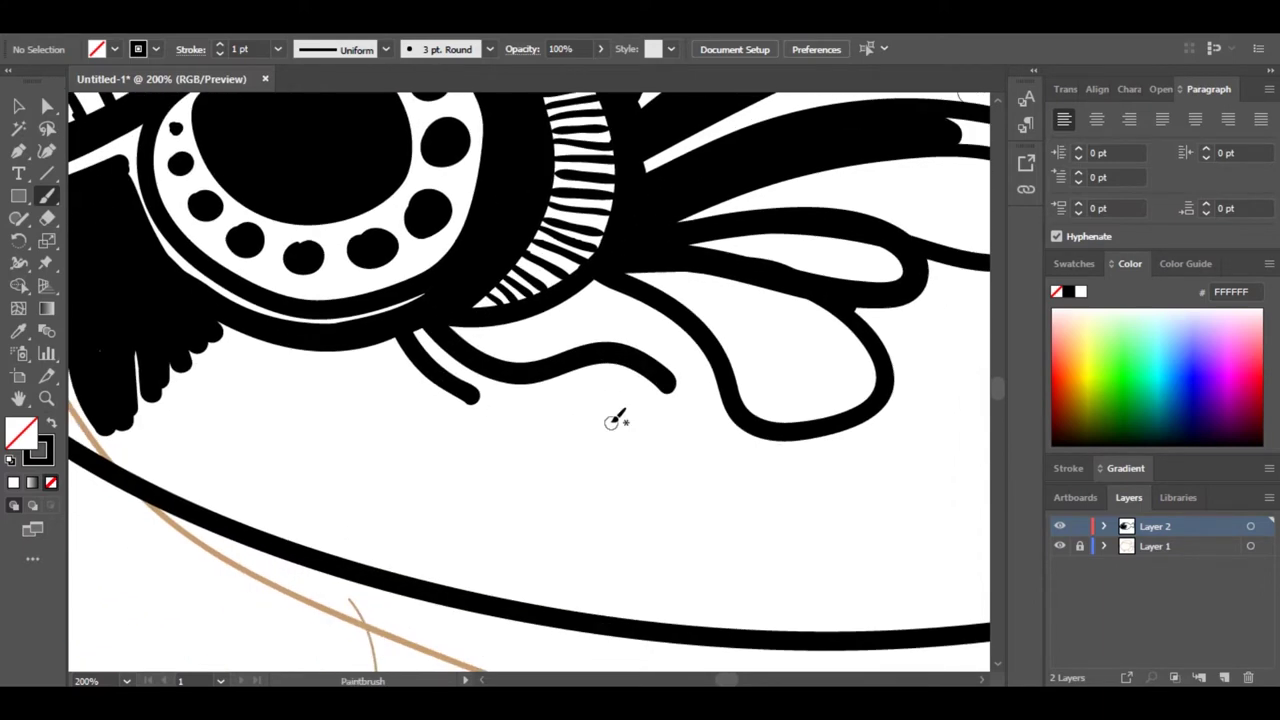
{"action": "mouse_move", "coordinate": [606, 415]}
{"action": "left_mouse_down"}
{"action": "mouse_move", "coordinate": [623, 466]}
{"action": "mouse_move", "coordinate": [838, 460]}
{"action": "left_mouse_up"}
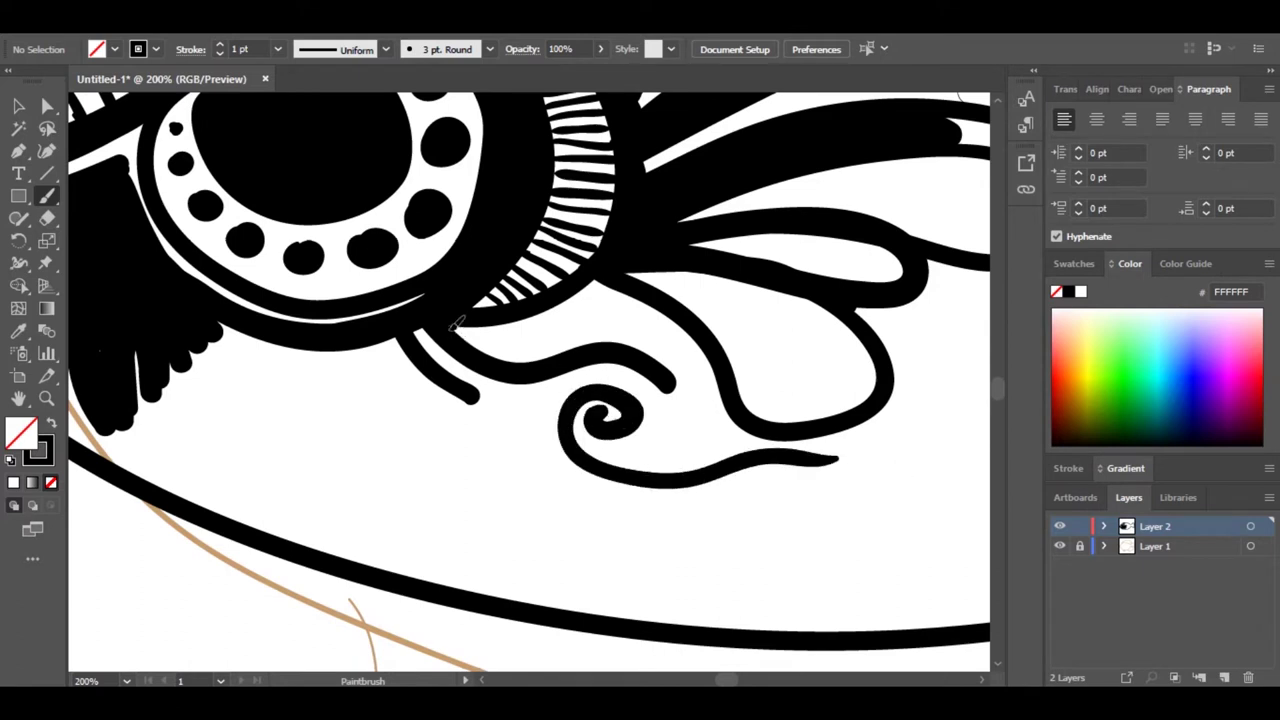
Fill the area between the fin base and the spiral curl black, leaving white contour lines, and extend the belly patch
{"action": "mouse_move", "coordinate": [455, 322]}
{"action": "left_mouse_down"}
{"action": "mouse_move", "coordinate": [670, 400]}
{"action": "mouse_move", "coordinate": [651, 408]}
{"action": "mouse_move", "coordinate": [497, 350]}
{"action": "mouse_move", "coordinate": [672, 314]}
{"action": "mouse_move", "coordinate": [522, 314]}
{"action": "left_mouse_up"}
{"action": "mouse_move", "coordinate": [682, 394]}
{"action": "left_mouse_down"}
{"action": "mouse_move", "coordinate": [622, 444]}
{"action": "mouse_move", "coordinate": [713, 452]}
{"action": "mouse_move", "coordinate": [702, 398]}
{"action": "left_mouse_up"}
{"action": "mouse_move", "coordinate": [439, 371]}
{"action": "left_mouse_down"}
{"action": "mouse_move", "coordinate": [525, 400]}
{"action": "mouse_move", "coordinate": [575, 478]}
{"action": "mouse_move", "coordinate": [800, 484]}
{"action": "left_mouse_up"}
{"action": "mouse_move", "coordinate": [530, 405]}
{"action": "left_mouse_down"}
{"action": "mouse_move", "coordinate": [540, 450]}
{"action": "mouse_move", "coordinate": [366, 370]}
{"action": "mouse_move", "coordinate": [248, 370]}
{"action": "mouse_move", "coordinate": [152, 386]}
{"action": "mouse_move", "coordinate": [125, 425]}
{"action": "left_mouse_up"}
Fill the remaining white belly area below the fin solid black down to the body outline
{"action": "scroll", "coordinate": [298, 362], "scroll_direction": "left", "scroll_amount": 3}
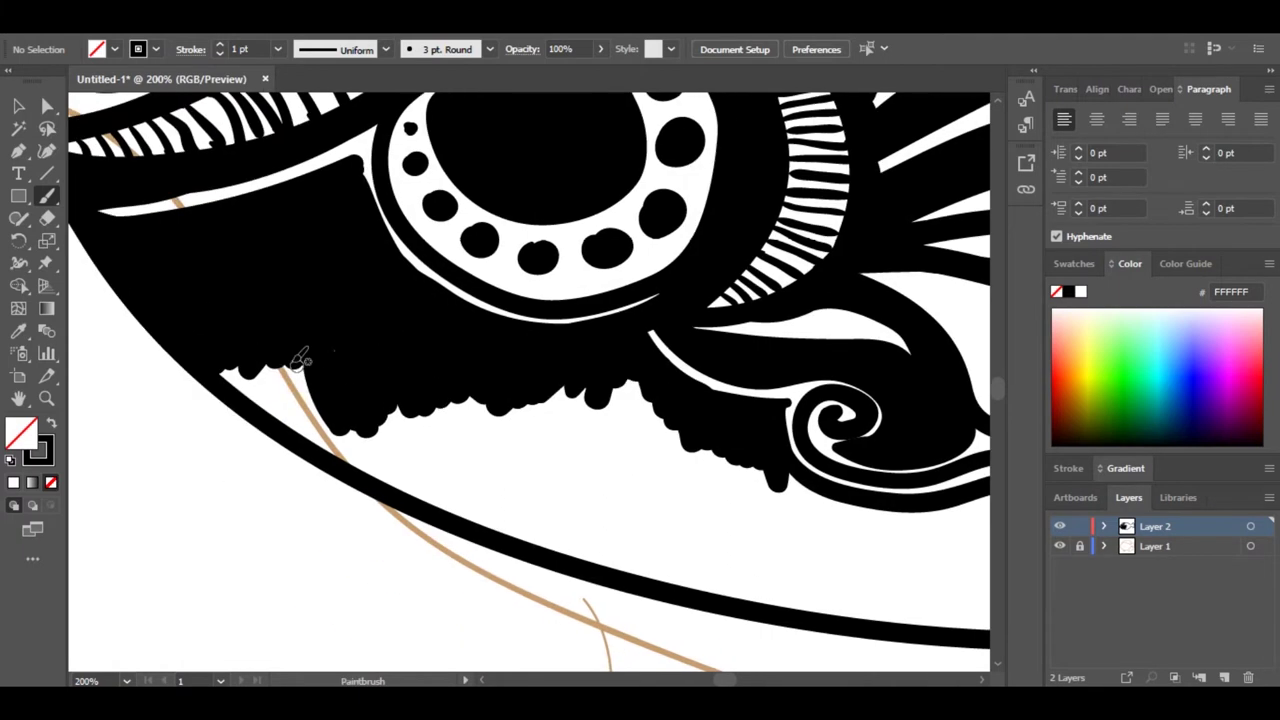
{"action": "mouse_move", "coordinate": [300, 362]}
{"action": "left_mouse_down"}
{"action": "mouse_move", "coordinate": [409, 455]}
{"action": "mouse_move", "coordinate": [440, 412]}
{"action": "left_mouse_up"}
{"action": "left_click_drag", "start_coordinate": [500, 404], "coordinate": [403, 320]}
{"action": "mouse_move", "coordinate": [363, 417]}
{"action": "left_mouse_down"}
{"action": "mouse_move", "coordinate": [443, 406]}
{"action": "mouse_move", "coordinate": [548, 312]}
{"action": "mouse_move", "coordinate": [520, 420]}
{"action": "left_mouse_up"}
{"action": "mouse_move", "coordinate": [618, 399]}
{"action": "left_mouse_down"}
{"action": "mouse_move", "coordinate": [431, 363]}
{"action": "mouse_move", "coordinate": [566, 402]}
{"action": "left_mouse_up"}
{"action": "left_click_drag", "start_coordinate": [374, 332], "coordinate": [575, 411]}
{"action": "mouse_move", "coordinate": [330, 382]}
{"action": "left_mouse_down"}
{"action": "mouse_move", "coordinate": [456, 434]}
{"action": "mouse_move", "coordinate": [235, 405]}
{"action": "left_mouse_up"}
{"action": "mouse_move", "coordinate": [235, 405]}
{"action": "left_mouse_down"}
{"action": "mouse_move", "coordinate": [484, 469]}
{"action": "mouse_move", "coordinate": [537, 457]}
{"action": "mouse_move", "coordinate": [634, 486]}
{"action": "mouse_move", "coordinate": [755, 460]}
{"action": "left_mouse_up"}
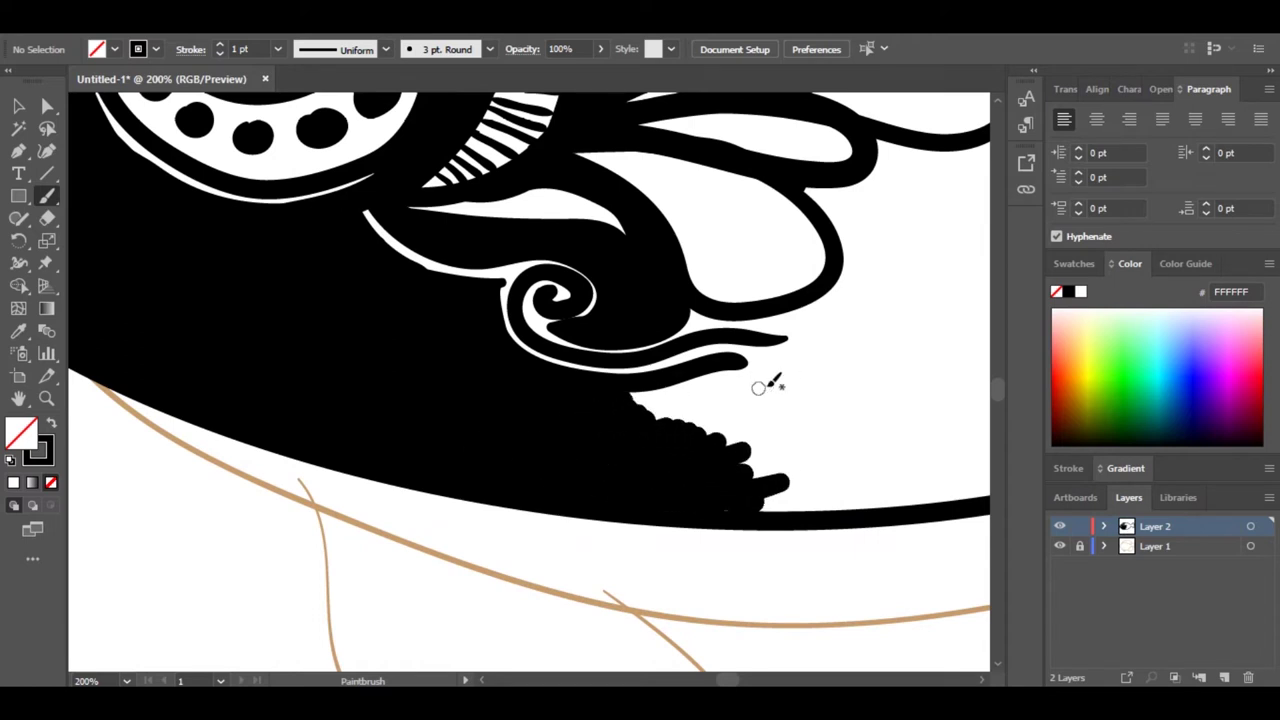
Draw a second spiral curl along the belly towards the tail and fill the area around it black
{"action": "mouse_move", "coordinate": [765, 355]}
{"action": "left_mouse_down"}
{"action": "mouse_move", "coordinate": [838, 445]}
{"action": "mouse_move", "coordinate": [745, 472]}
{"action": "mouse_move", "coordinate": [700, 375]}
{"action": "left_mouse_up"}
{"action": "left_click_drag", "start_coordinate": [713, 314], "coordinate": [834, 353]}
{"action": "key", "text": "ctrl+z"}
{"action": "mouse_move", "coordinate": [722, 342]}
{"action": "left_mouse_down"}
{"action": "mouse_move", "coordinate": [828, 332]}
{"action": "mouse_move", "coordinate": [972, 409]}
{"action": "left_mouse_up"}
{"action": "mouse_move", "coordinate": [855, 340]}
{"action": "left_mouse_down"}
{"action": "mouse_move", "coordinate": [818, 406]}
{"action": "mouse_move", "coordinate": [846, 349]}
{"action": "mouse_move", "coordinate": [945, 403]}
{"action": "left_mouse_up"}
{"action": "mouse_move", "coordinate": [876, 363]}
{"action": "left_mouse_down"}
{"action": "mouse_move", "coordinate": [907, 432]}
{"action": "mouse_move", "coordinate": [775, 398]}
{"action": "mouse_move", "coordinate": [783, 364]}
{"action": "mouse_move", "coordinate": [938, 417]}
{"action": "mouse_move", "coordinate": [890, 487]}
{"action": "mouse_move", "coordinate": [937, 442]}
{"action": "mouse_move", "coordinate": [534, 428]}
{"action": "left_mouse_up"}
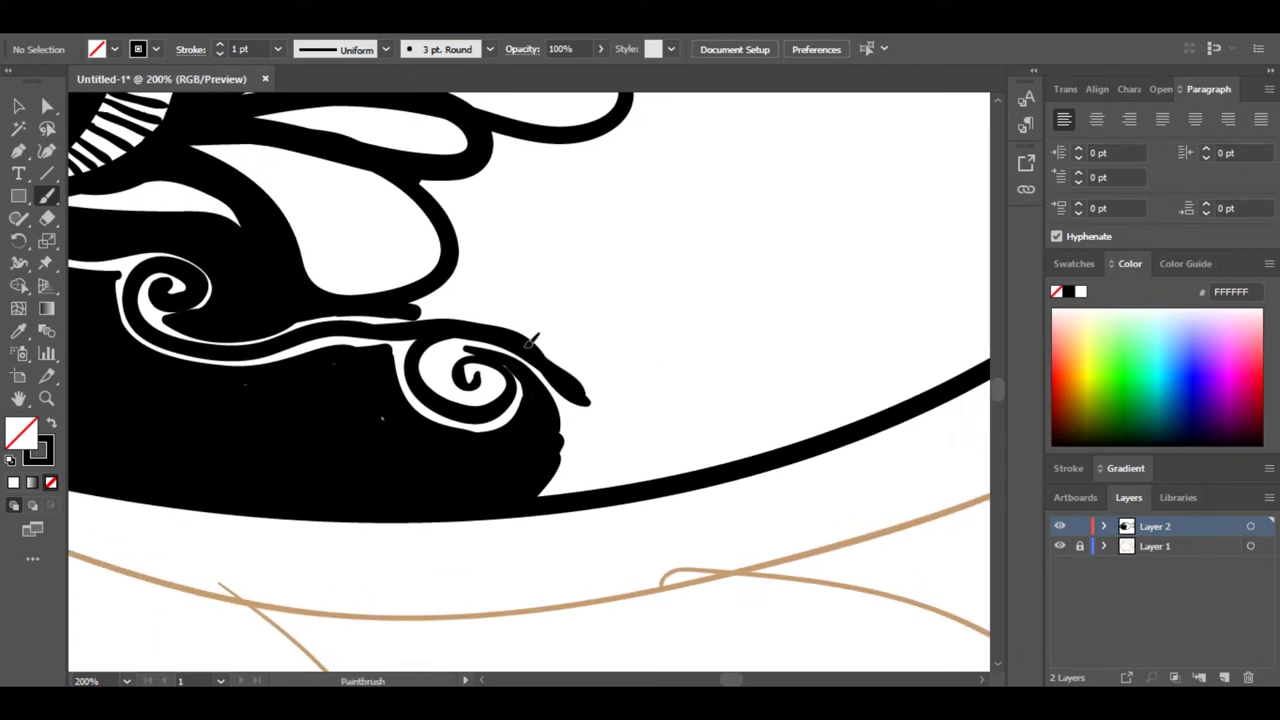
Extend the second curl's trailing line along the belly, add an inner swirl and fill black beneath it
{"action": "mouse_move", "coordinate": [594, 392]}
{"action": "left_mouse_down"}
{"action": "mouse_move", "coordinate": [750, 428]}
{"action": "mouse_move", "coordinate": [794, 419]}
{"action": "left_mouse_up"}
{"action": "mouse_move", "coordinate": [550, 405]}
{"action": "left_mouse_down"}
{"action": "mouse_move", "coordinate": [755, 455]}
{"action": "mouse_move", "coordinate": [567, 433]}
{"action": "left_mouse_up"}
{"action": "left_click_drag", "start_coordinate": [471, 345], "coordinate": [478, 385]}
{"action": "left_click_drag", "start_coordinate": [563, 387], "coordinate": [738, 420]}
{"action": "key", "text": "space"}
{"action": "left_click_drag", "start_coordinate": [643, 369], "coordinate": [669, 423]}
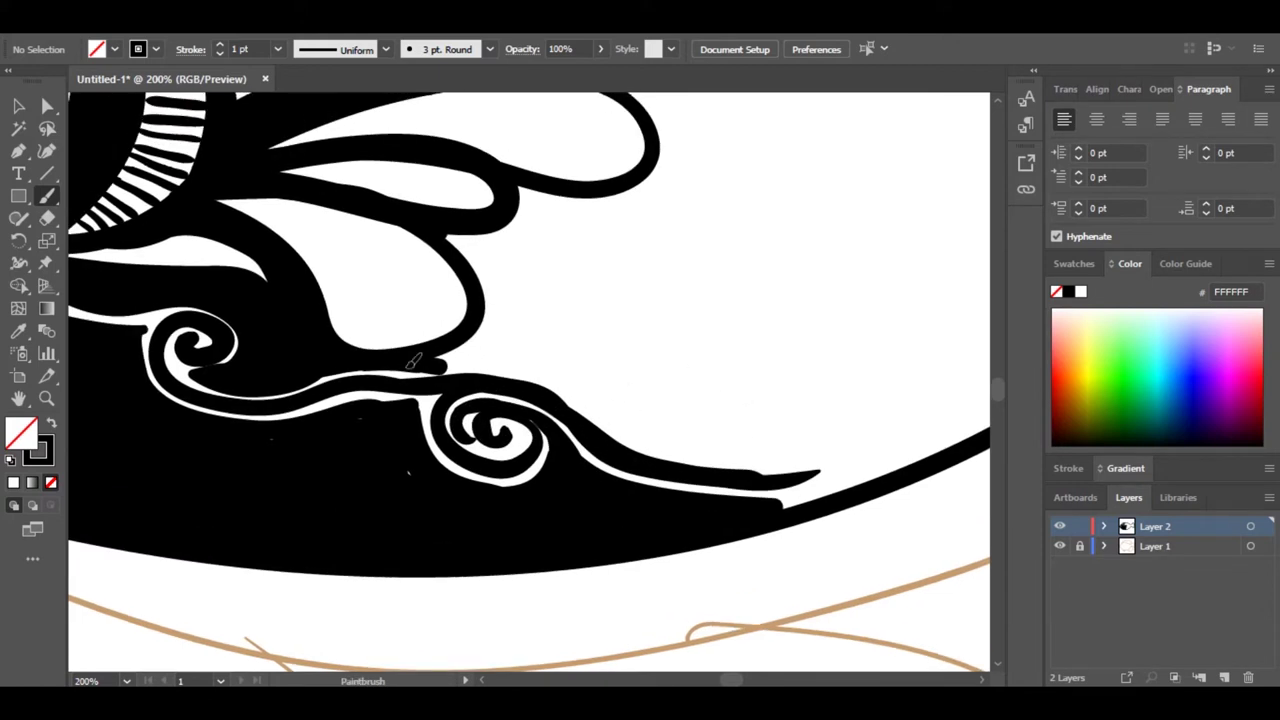
Draw a scalloped contour around the lower pectoral fin lobes and a teardrop leaf at the end of the curl
{"action": "mouse_move", "coordinate": [437, 362]}
{"action": "left_mouse_down"}
{"action": "mouse_move", "coordinate": [540, 368]}
{"action": "mouse_move", "coordinate": [662, 433]}
{"action": "mouse_move", "coordinate": [651, 382]}
{"action": "mouse_move", "coordinate": [555, 252]}
{"action": "mouse_move", "coordinate": [697, 118]}
{"action": "left_mouse_up"}
{"action": "mouse_move", "coordinate": [673, 386]}
{"action": "left_mouse_down"}
{"action": "mouse_move", "coordinate": [765, 468]}
{"action": "mouse_move", "coordinate": [740, 450]}
{"action": "left_mouse_up"}
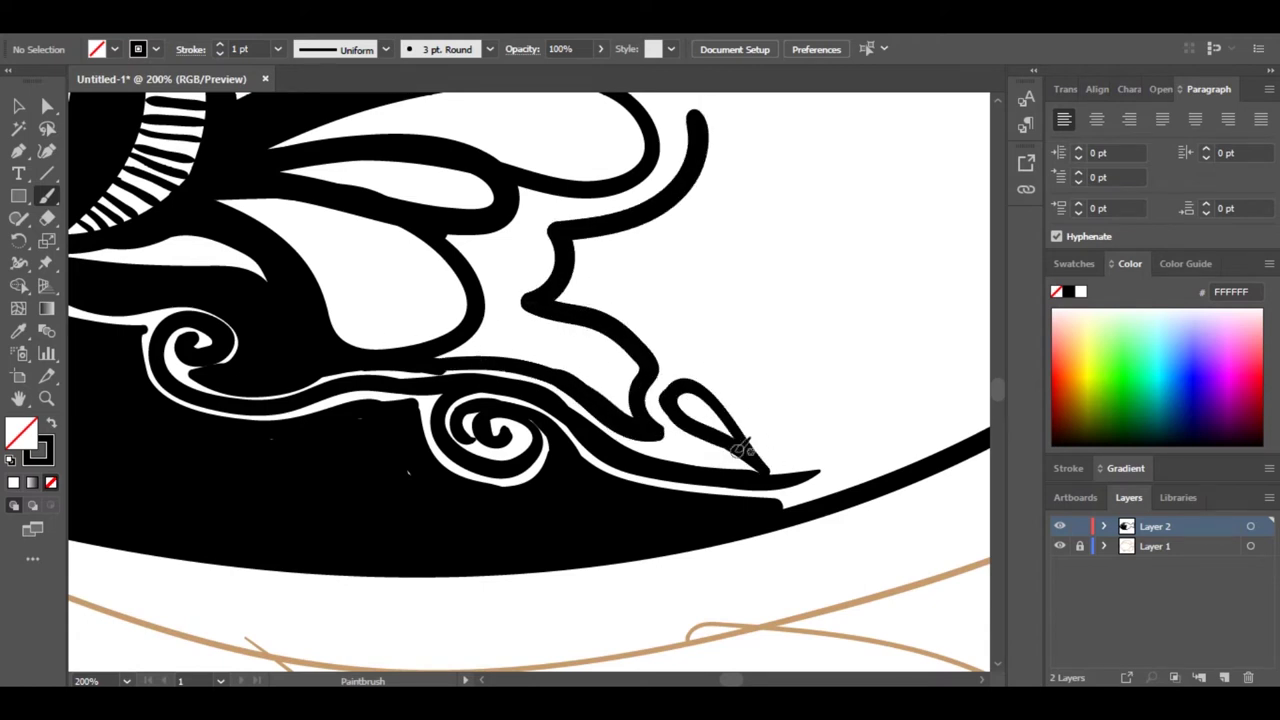
{"action": "left_click_drag", "start_coordinate": [664, 428], "coordinate": [668, 419]}
{"action": "left_click_drag", "start_coordinate": [668, 364], "coordinate": [587, 278]}
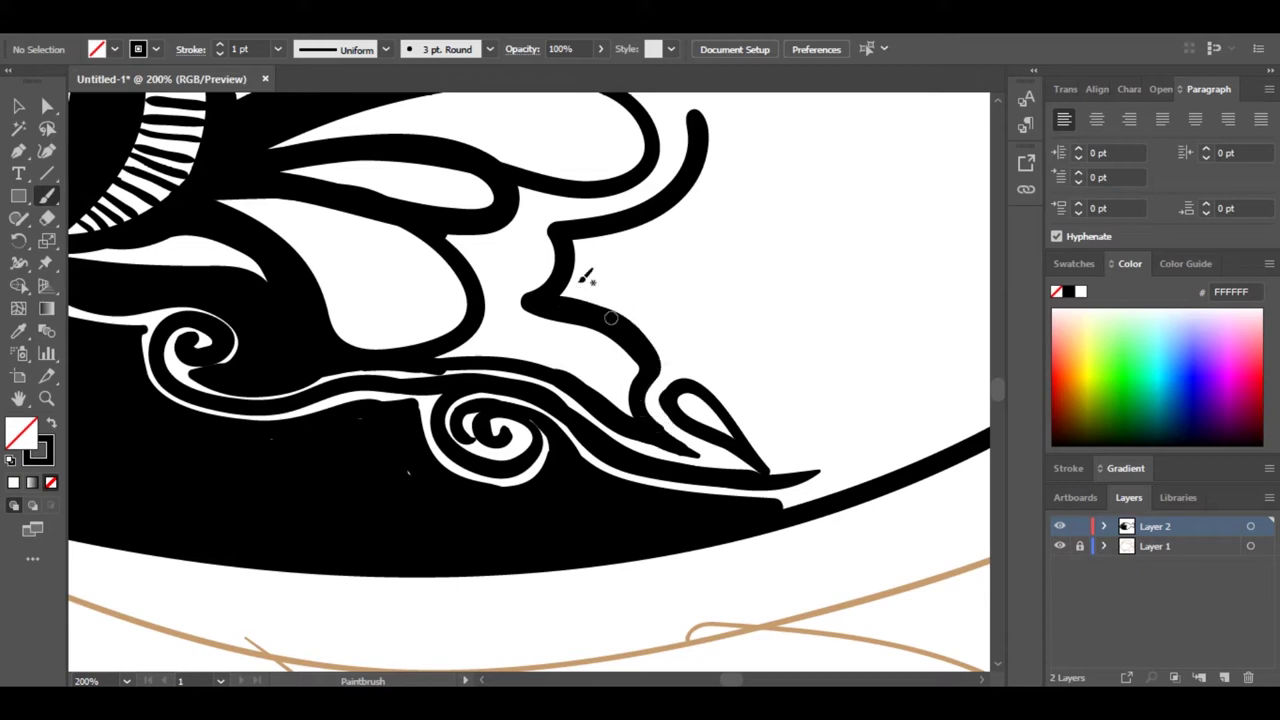
Fill the space between the lower pectoral fin lobes and their scalloped contour solid black
{"action": "left_click_drag", "start_coordinate": [721, 288], "coordinate": [790, 393]}
{"action": "mouse_move", "coordinate": [703, 512]}
{"action": "left_mouse_down"}
{"action": "mouse_move", "coordinate": [545, 375]}
{"action": "mouse_move", "coordinate": [600, 330]}
{"action": "mouse_move", "coordinate": [760, 250]}
{"action": "mouse_move", "coordinate": [700, 200]}
{"action": "mouse_move", "coordinate": [775, 205]}
{"action": "mouse_move", "coordinate": [753, 285]}
{"action": "left_mouse_up"}
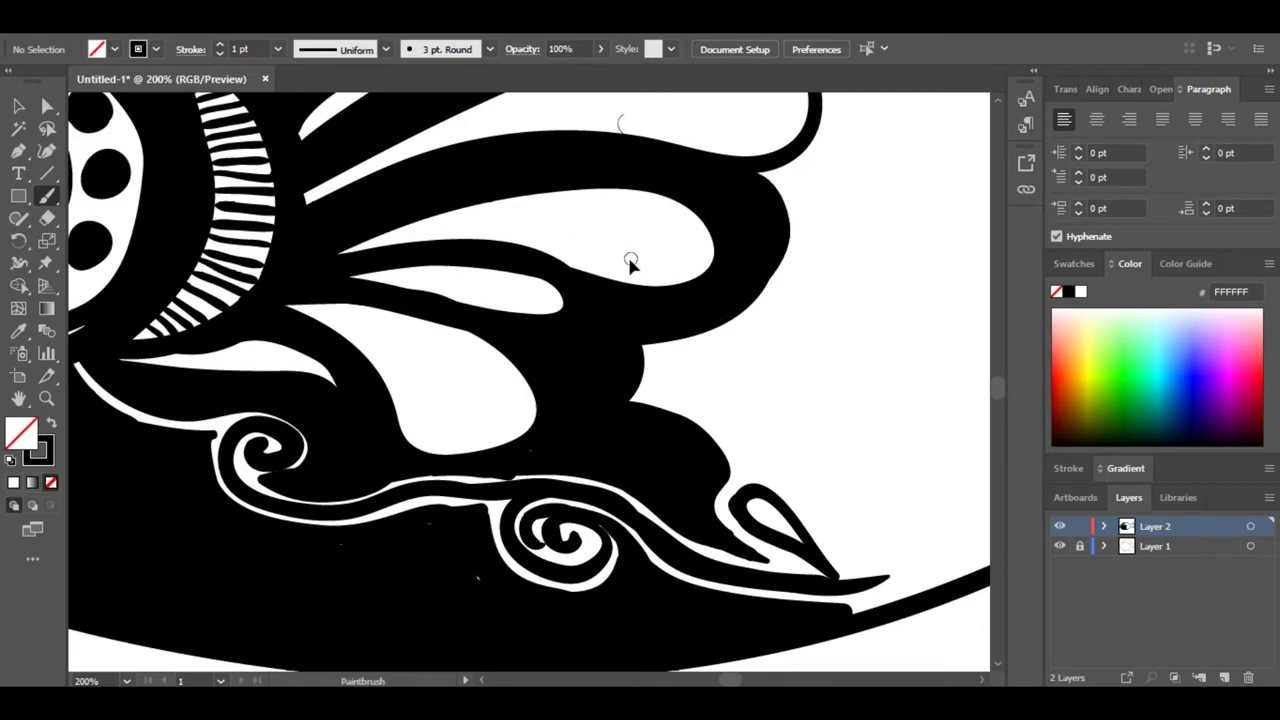
Fill the gaps between the feather shapes behind the hatched gill band solid black out to their pointed tips
{"action": "key", "text": "ctrl+minus"}
{"action": "key", "text": "ctrl+minus"}
{"action": "key", "text": "ctrl+minus"}
{"action": "key", "text": "ctrl+minus"}
{"action": "left_click_drag", "start_coordinate": [571, 291], "coordinate": [629, 468]}
{"action": "key", "text": "ctrl+plus"}
{"action": "key", "text": "ctrl+plus"}
{"action": "key", "text": "ctrl+plus"}
{"action": "mouse_move", "coordinate": [545, 445]}
{"action": "left_mouse_down"}
{"action": "mouse_move", "coordinate": [693, 316]}
{"action": "mouse_move", "coordinate": [689, 292]}
{"action": "left_mouse_up"}
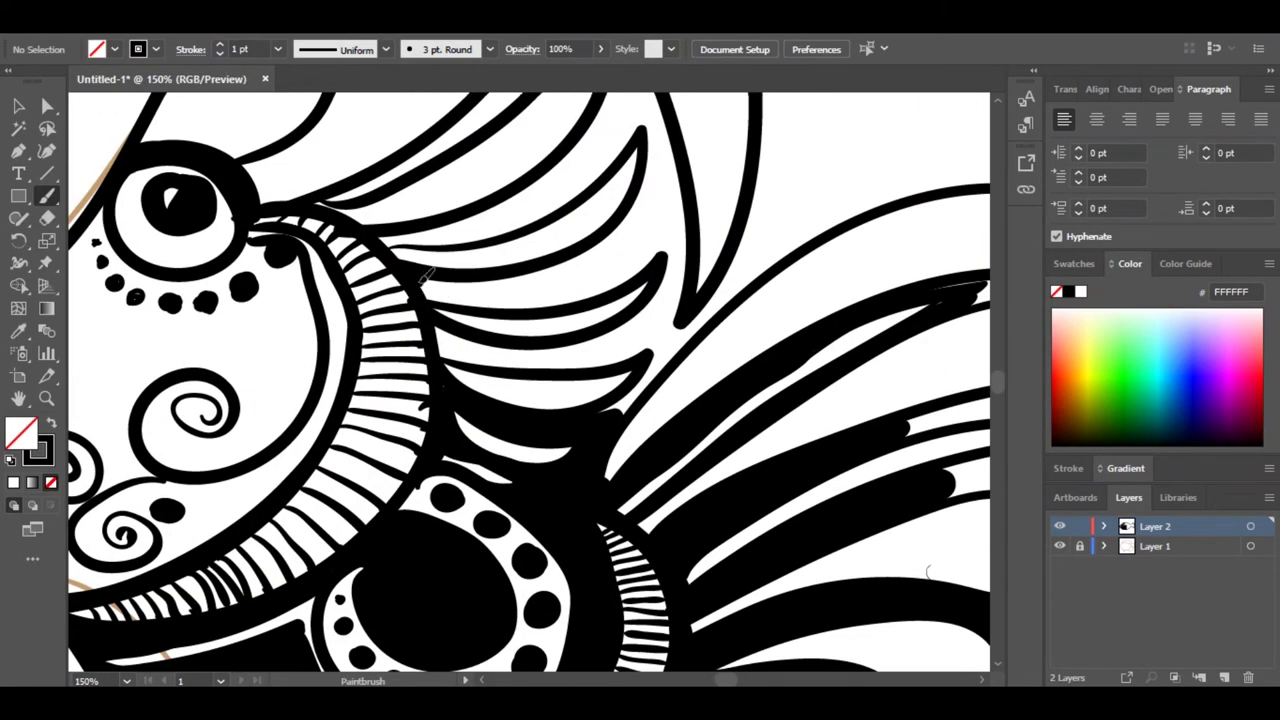
{"action": "mouse_move", "coordinate": [421, 278]}
{"action": "left_mouse_down"}
{"action": "mouse_move", "coordinate": [634, 206]}
{"action": "mouse_move", "coordinate": [620, 283]}
{"action": "mouse_move", "coordinate": [636, 217]}
{"action": "left_mouse_up"}
{"action": "mouse_move", "coordinate": [442, 326]}
{"action": "left_mouse_down"}
{"action": "mouse_move", "coordinate": [462, 345]}
{"action": "mouse_move", "coordinate": [640, 320]}
{"action": "mouse_move", "coordinate": [606, 412]}
{"action": "mouse_move", "coordinate": [672, 261]}
{"action": "mouse_move", "coordinate": [648, 162]}
{"action": "left_mouse_up"}
{"action": "mouse_move", "coordinate": [652, 218]}
{"action": "left_mouse_down"}
{"action": "mouse_move", "coordinate": [668, 306]}
{"action": "mouse_move", "coordinate": [655, 391]}
{"action": "left_mouse_up"}
{"action": "mouse_move", "coordinate": [672, 366]}
{"action": "left_mouse_down"}
{"action": "mouse_move", "coordinate": [646, 275]}
{"action": "mouse_move", "coordinate": [452, 410]}
{"action": "mouse_move", "coordinate": [610, 330]}
{"action": "mouse_move", "coordinate": [543, 366]}
{"action": "mouse_move", "coordinate": [650, 195]}
{"action": "left_mouse_up"}
{"action": "left_click_drag", "start_coordinate": [485, 409], "coordinate": [578, 364]}
{"action": "left_click_drag", "start_coordinate": [583, 356], "coordinate": [609, 437]}
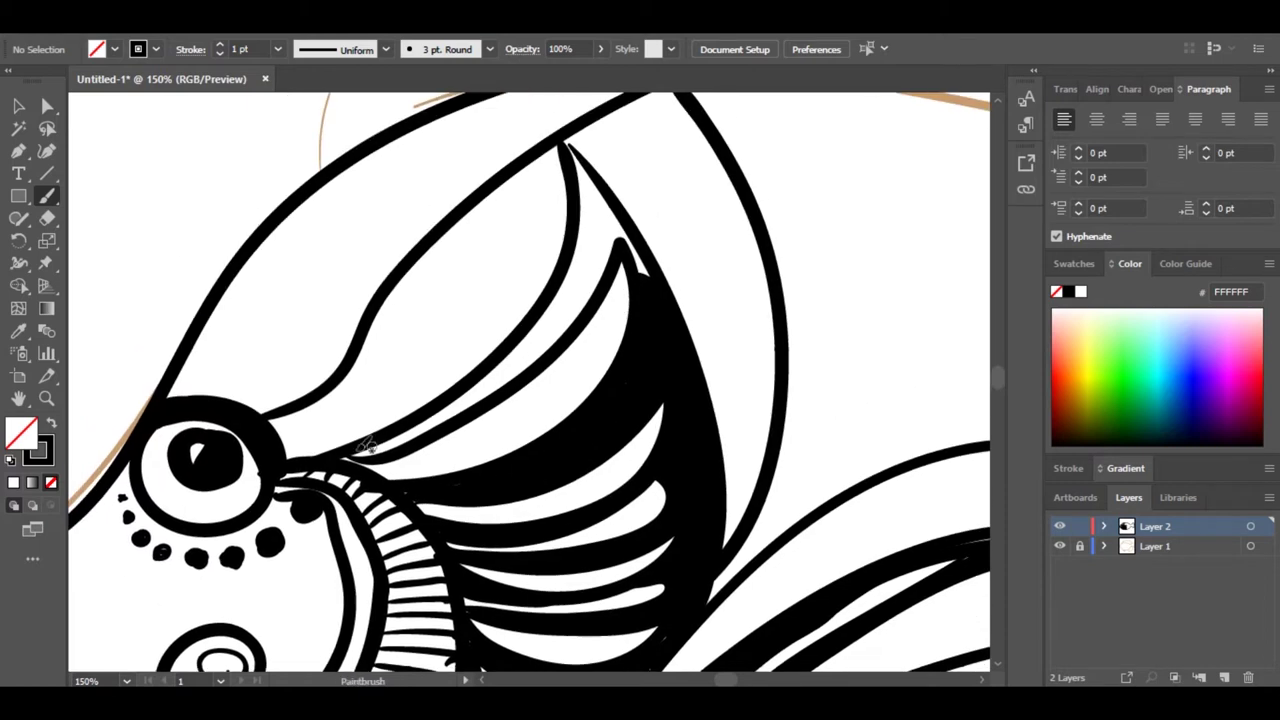
Fill the gap between the two uppermost feathers black and thicken the line running from the eye over the top feather
{"action": "mouse_move", "coordinate": [350, 454]}
{"action": "left_mouse_down"}
{"action": "mouse_move", "coordinate": [560, 329]}
{"action": "mouse_move", "coordinate": [543, 327]}
{"action": "mouse_move", "coordinate": [606, 214]}
{"action": "left_mouse_up"}
{"action": "mouse_move", "coordinate": [606, 214]}
{"action": "left_mouse_down"}
{"action": "mouse_move", "coordinate": [658, 276]}
{"action": "mouse_move", "coordinate": [581, 172]}
{"action": "mouse_move", "coordinate": [593, 232]}
{"action": "mouse_move", "coordinate": [578, 170]}
{"action": "left_mouse_up"}
{"action": "left_click_drag", "start_coordinate": [337, 380], "coordinate": [435, 245]}
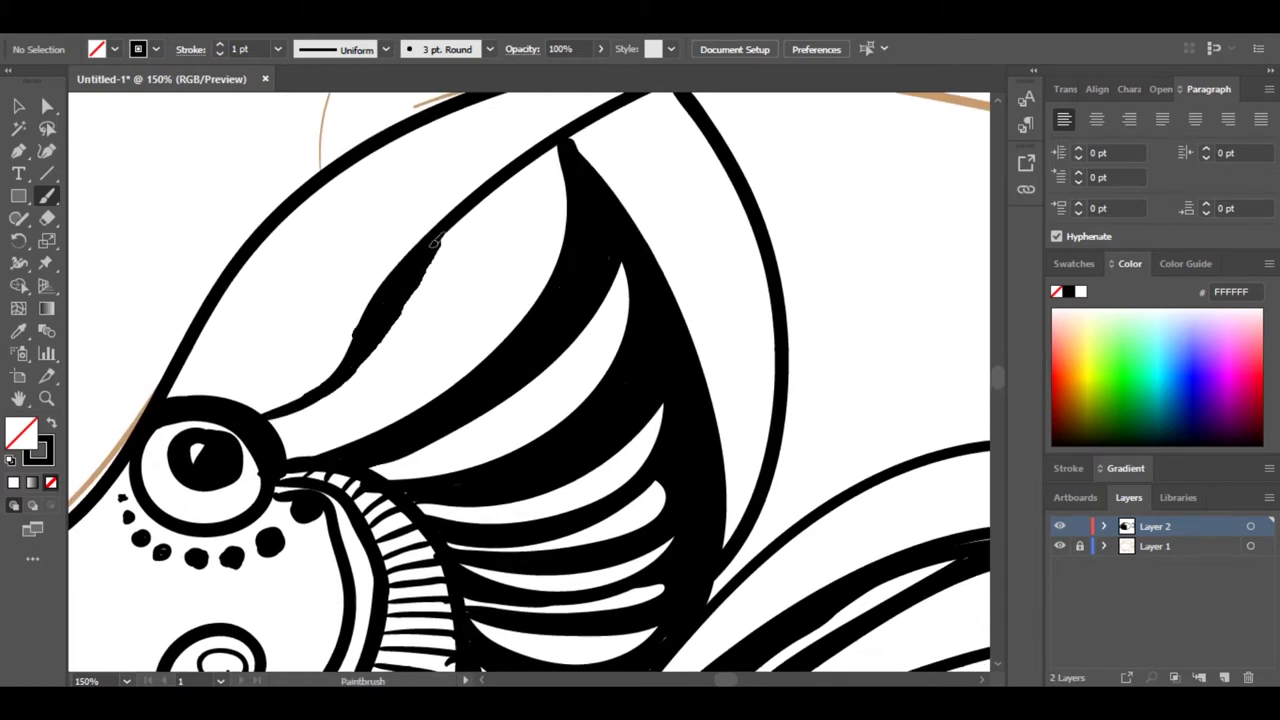
{"action": "left_click_drag", "start_coordinate": [254, 408], "coordinate": [375, 322]}
Draw a row of six black dots of varying size inside the top feather, from the eye to its tip
{"action": "left_click_drag", "start_coordinate": [304, 430], "coordinate": [310, 428]}
{"action": "left_click_drag", "start_coordinate": [352, 404], "coordinate": [356, 412]}
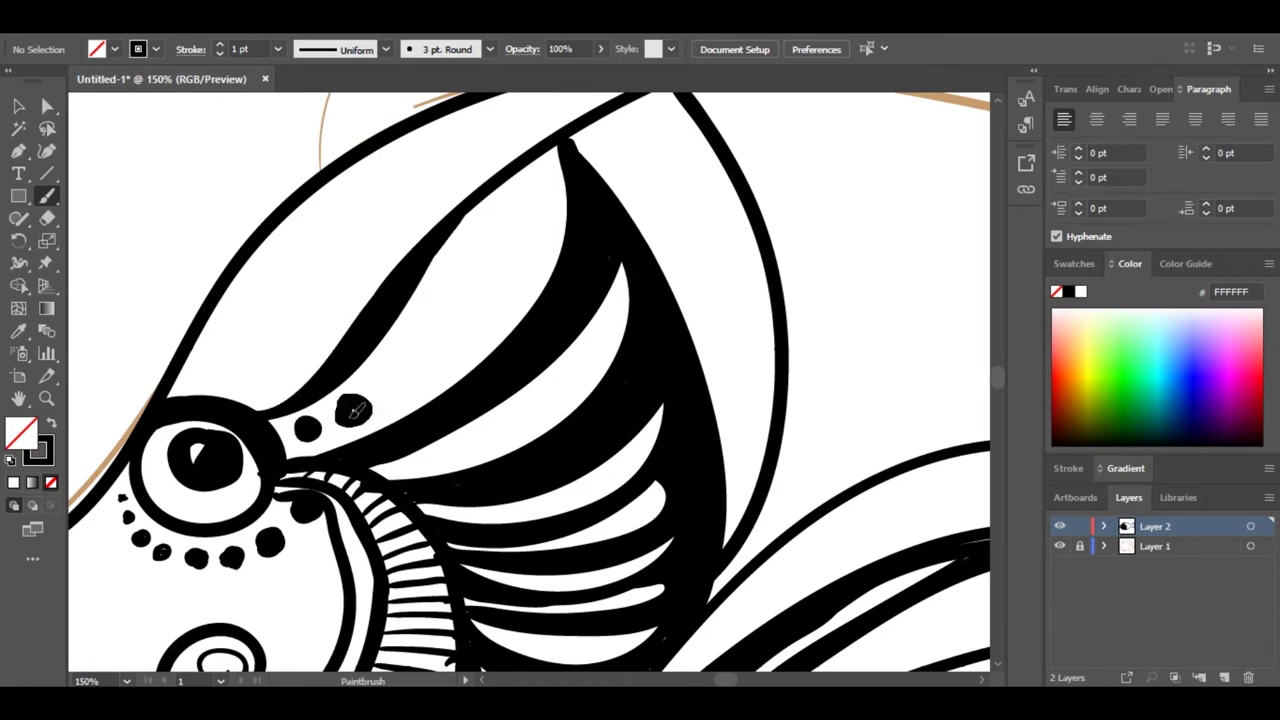
{"action": "left_click_drag", "start_coordinate": [402, 370], "coordinate": [408, 378]}
{"action": "left_click_drag", "start_coordinate": [449, 300], "coordinate": [452, 325]}
{"action": "left_click_drag", "start_coordinate": [492, 255], "coordinate": [496, 266]}
{"action": "left_click_drag", "start_coordinate": [516, 198], "coordinate": [521, 207]}
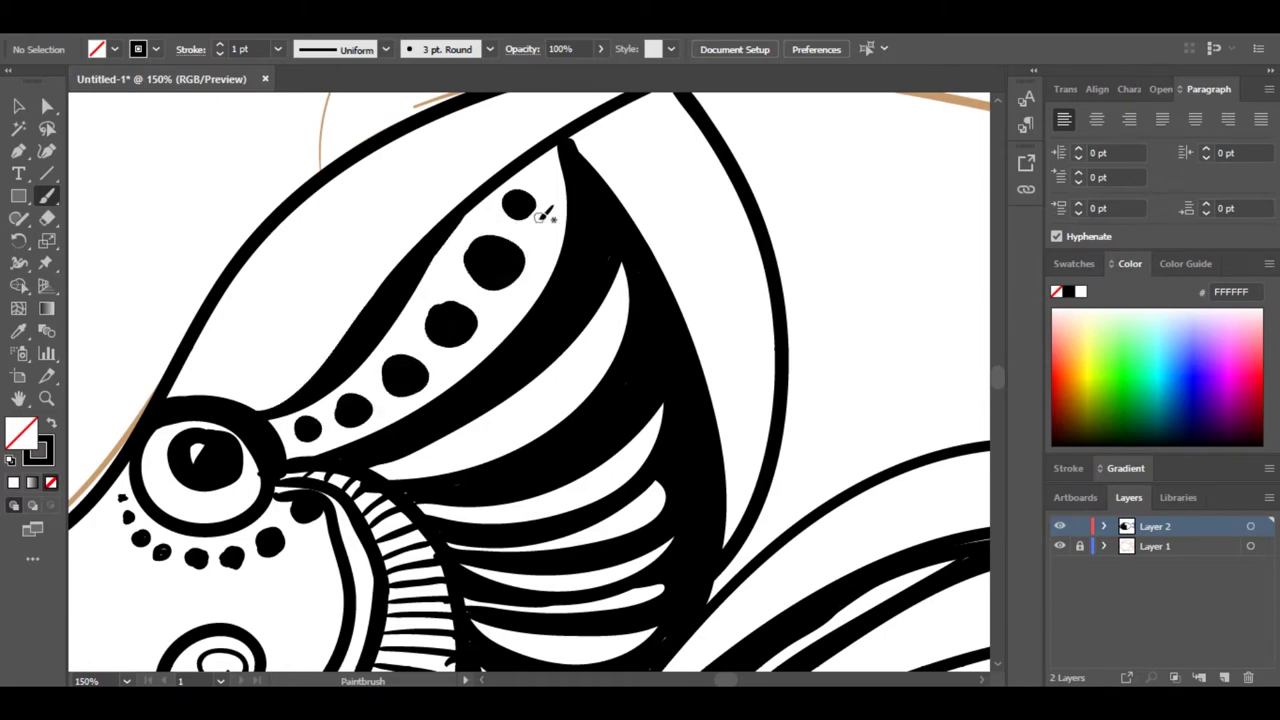
Draw three linked spiral curls along the forehead and fill the area between them and the top feather black
{"action": "mouse_move", "coordinate": [332, 345]}
{"action": "left_mouse_down"}
{"action": "mouse_move", "coordinate": [394, 415]}
{"action": "mouse_move", "coordinate": [327, 396]}
{"action": "left_mouse_up"}
{"action": "mouse_move", "coordinate": [386, 434]}
{"action": "left_mouse_down"}
{"action": "mouse_move", "coordinate": [388, 381]}
{"action": "mouse_move", "coordinate": [318, 370]}
{"action": "mouse_move", "coordinate": [395, 298]}
{"action": "mouse_move", "coordinate": [423, 318]}
{"action": "mouse_move", "coordinate": [412, 292]}
{"action": "mouse_move", "coordinate": [512, 210]}
{"action": "left_mouse_up"}
{"action": "mouse_move", "coordinate": [420, 300]}
{"action": "left_mouse_down"}
{"action": "mouse_move", "coordinate": [534, 222]}
{"action": "mouse_move", "coordinate": [538, 243]}
{"action": "left_mouse_up"}
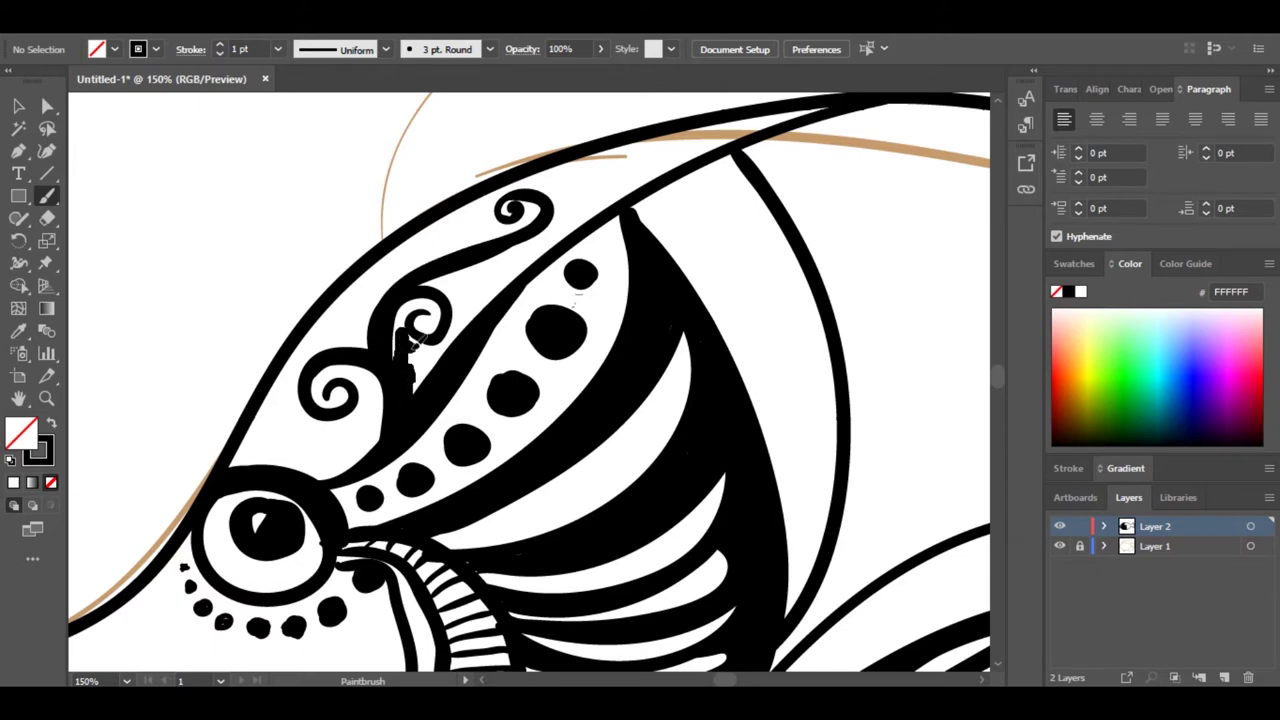
{"action": "mouse_move", "coordinate": [414, 340]}
{"action": "left_mouse_down"}
{"action": "mouse_move", "coordinate": [464, 324]}
{"action": "mouse_move", "coordinate": [452, 281]}
{"action": "mouse_move", "coordinate": [517, 249]}
{"action": "mouse_move", "coordinate": [490, 325]}
{"action": "left_mouse_up"}
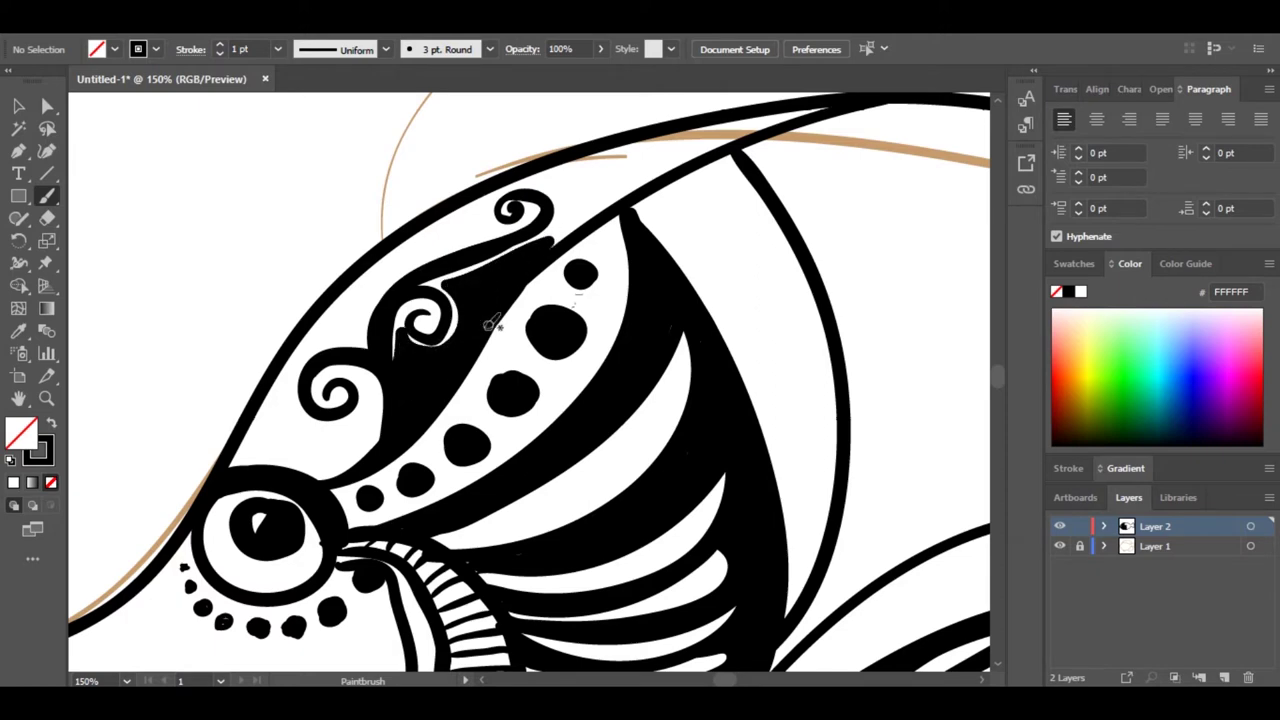
Fill the forehead around the curls solid black up to the back outline, leaving a thin white arc above the eye
{"action": "mouse_move", "coordinate": [236, 462]}
{"action": "left_mouse_down"}
{"action": "mouse_move", "coordinate": [358, 444]}
{"action": "mouse_move", "coordinate": [375, 387]}
{"action": "mouse_move", "coordinate": [346, 374]}
{"action": "left_mouse_up"}
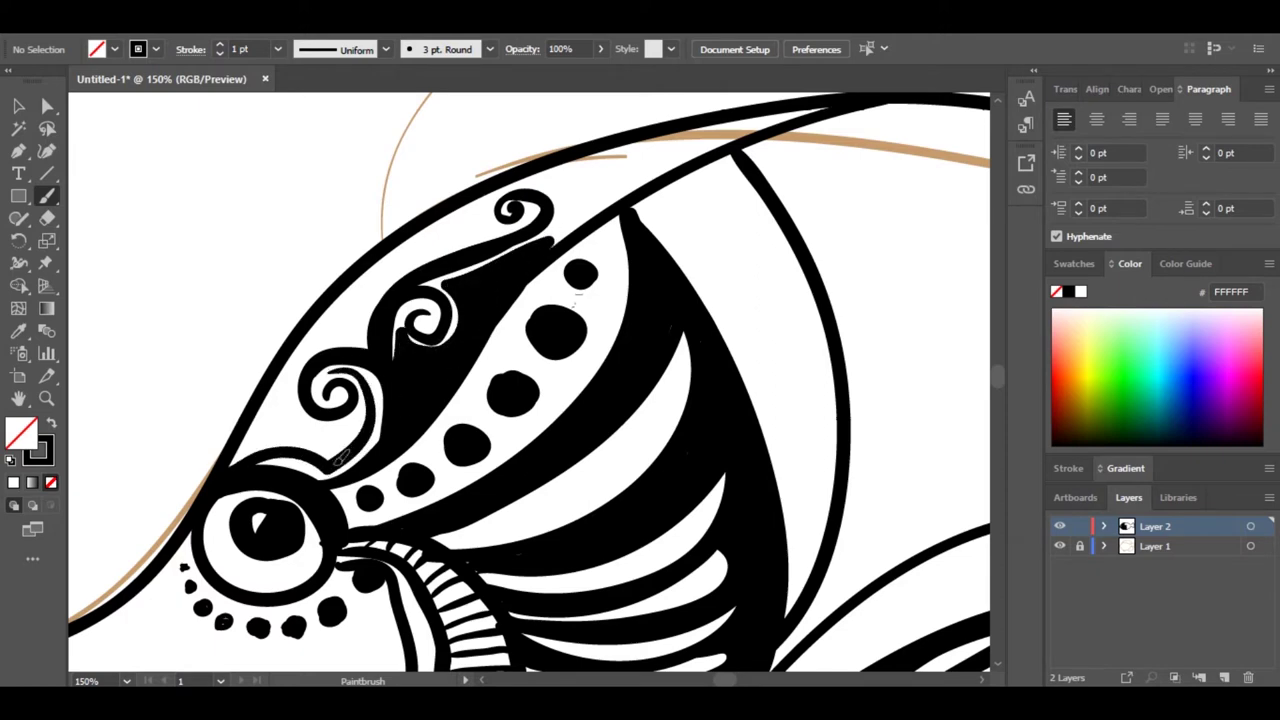
{"action": "mouse_move", "coordinate": [236, 463]}
{"action": "left_mouse_down"}
{"action": "mouse_move", "coordinate": [350, 440]}
{"action": "mouse_move", "coordinate": [369, 405]}
{"action": "mouse_move", "coordinate": [311, 432]}
{"action": "mouse_move", "coordinate": [286, 374]}
{"action": "mouse_move", "coordinate": [348, 329]}
{"action": "mouse_move", "coordinate": [370, 292]}
{"action": "mouse_move", "coordinate": [382, 313]}
{"action": "mouse_move", "coordinate": [364, 302]}
{"action": "mouse_move", "coordinate": [447, 241]}
{"action": "mouse_move", "coordinate": [350, 327]}
{"action": "mouse_move", "coordinate": [345, 302]}
{"action": "mouse_move", "coordinate": [305, 343]}
{"action": "mouse_move", "coordinate": [295, 418]}
{"action": "mouse_move", "coordinate": [266, 438]}
{"action": "mouse_move", "coordinate": [280, 408]}
{"action": "mouse_move", "coordinate": [332, 449]}
{"action": "mouse_move", "coordinate": [308, 403]}
{"action": "left_mouse_up"}
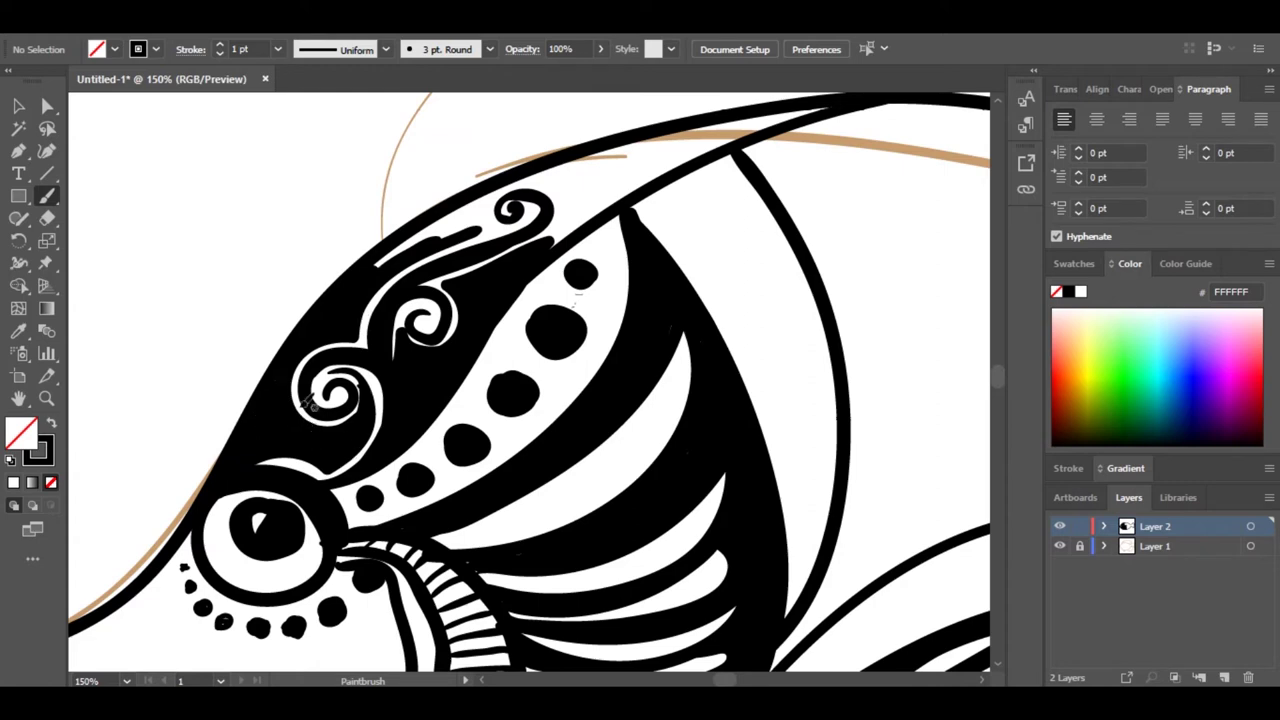
{"action": "left_click_drag", "start_coordinate": [406, 367], "coordinate": [355, 472]}
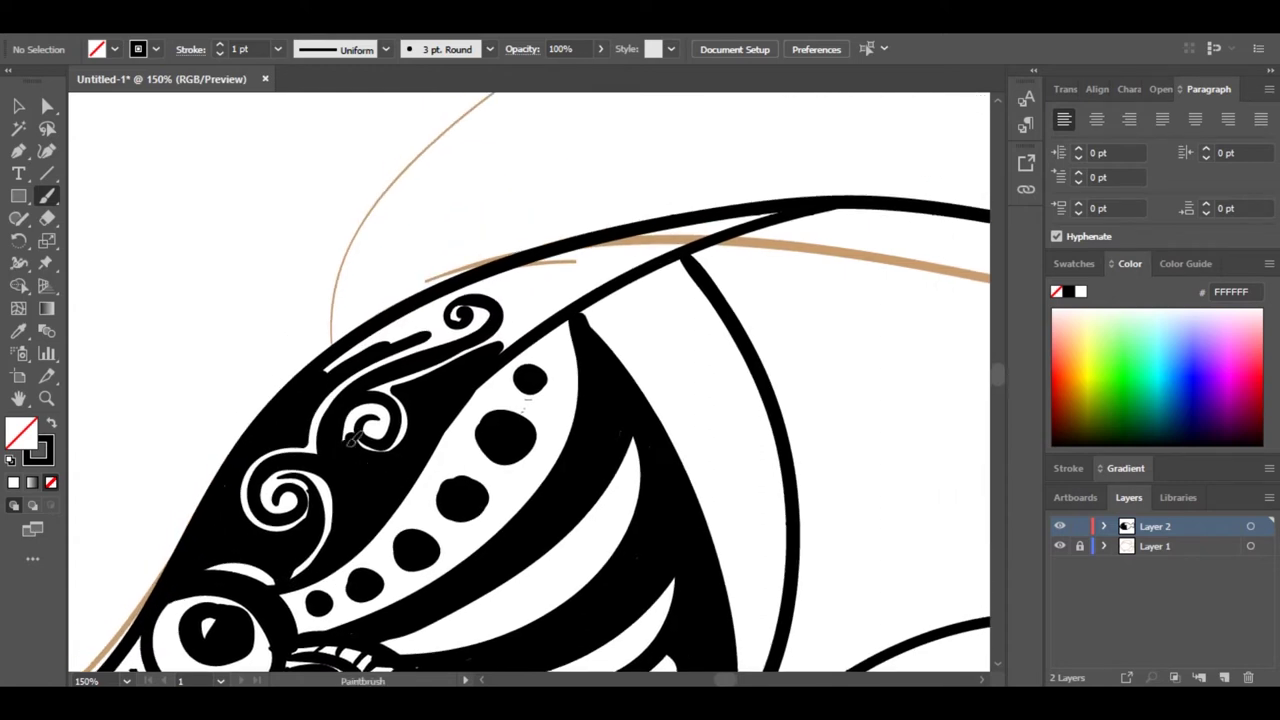
{"action": "mouse_move", "coordinate": [355, 377]}
{"action": "left_mouse_down"}
{"action": "mouse_move", "coordinate": [439, 307]}
{"action": "mouse_move", "coordinate": [493, 283]}
{"action": "left_mouse_up"}
{"action": "mouse_move", "coordinate": [446, 328]}
{"action": "left_mouse_down"}
{"action": "mouse_move", "coordinate": [512, 288]}
{"action": "mouse_move", "coordinate": [510, 345]}
{"action": "left_mouse_up"}
{"action": "left_click_drag", "start_coordinate": [329, 368], "coordinate": [438, 302]}
{"action": "mouse_move", "coordinate": [533, 294]}
{"action": "left_mouse_down"}
{"action": "mouse_move", "coordinate": [393, 403]}
{"action": "mouse_move", "coordinate": [625, 336]}
{"action": "mouse_move", "coordinate": [543, 335]}
{"action": "mouse_move", "coordinate": [380, 396]}
{"action": "left_mouse_up"}
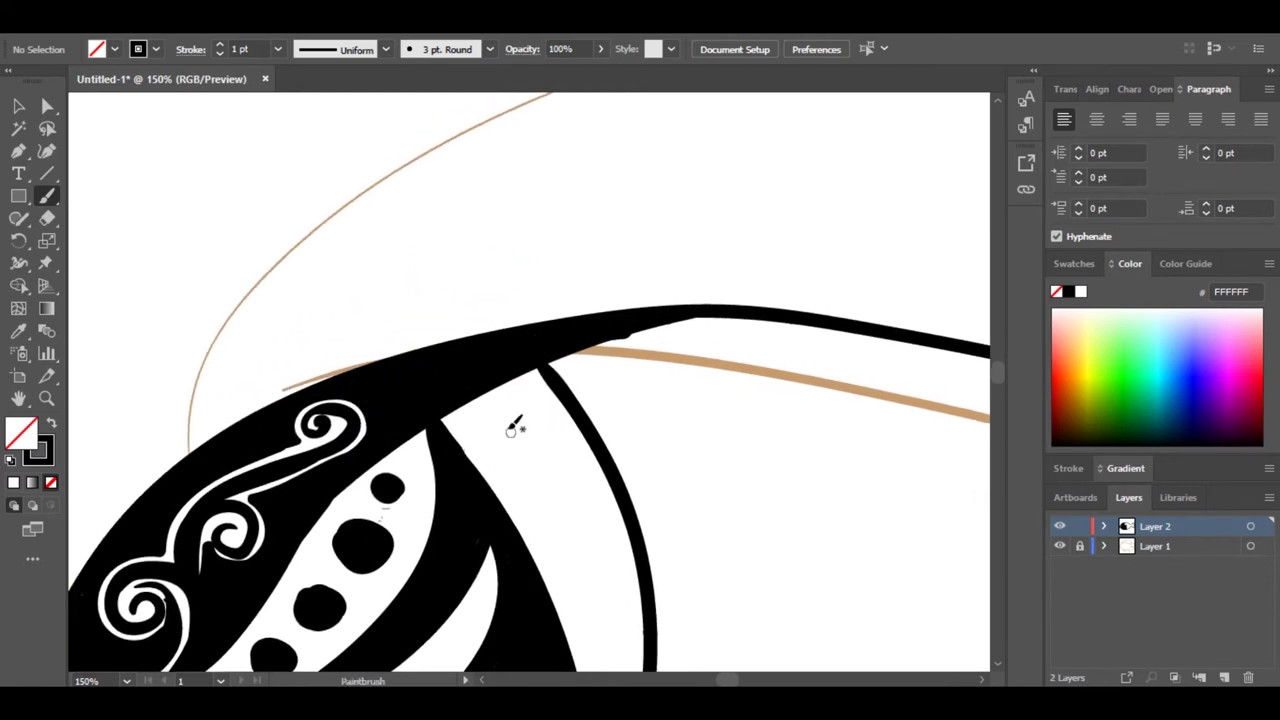
Hatch the curved band behind the head with parallel short strokes, working down from the back outline
{"action": "left_click_drag", "start_coordinate": [514, 427], "coordinate": [501, 336]}
{"action": "left_click_drag", "start_coordinate": [432, 338], "coordinate": [530, 283]}
{"action": "mouse_move", "coordinate": [442, 350]}
{"action": "left_mouse_down"}
{"action": "mouse_move", "coordinate": [482, 369]}
{"action": "mouse_move", "coordinate": [546, 306]}
{"action": "left_mouse_up"}
{"action": "mouse_move", "coordinate": [460, 372]}
{"action": "left_mouse_down"}
{"action": "mouse_move", "coordinate": [555, 318]}
{"action": "mouse_move", "coordinate": [563, 327]}
{"action": "left_mouse_up"}
{"action": "mouse_move", "coordinate": [478, 396]}
{"action": "left_mouse_down"}
{"action": "mouse_move", "coordinate": [568, 335]}
{"action": "mouse_move", "coordinate": [572, 347]}
{"action": "left_mouse_up"}
{"action": "left_click_drag", "start_coordinate": [491, 419], "coordinate": [580, 361]}
{"action": "mouse_move", "coordinate": [500, 430]}
{"action": "left_mouse_down"}
{"action": "mouse_move", "coordinate": [585, 369]}
{"action": "mouse_move", "coordinate": [596, 389]}
{"action": "left_mouse_up"}
{"action": "mouse_move", "coordinate": [516, 460]}
{"action": "left_mouse_down"}
{"action": "mouse_move", "coordinate": [553, 461]}
{"action": "mouse_move", "coordinate": [606, 416]}
{"action": "left_mouse_up"}
{"action": "mouse_move", "coordinate": [526, 481]}
{"action": "left_mouse_down"}
{"action": "mouse_move", "coordinate": [517, 366]}
{"action": "mouse_move", "coordinate": [600, 360]}
{"action": "mouse_move", "coordinate": [632, 480]}
{"action": "mouse_move", "coordinate": [591, 577]}
{"action": "left_mouse_up"}
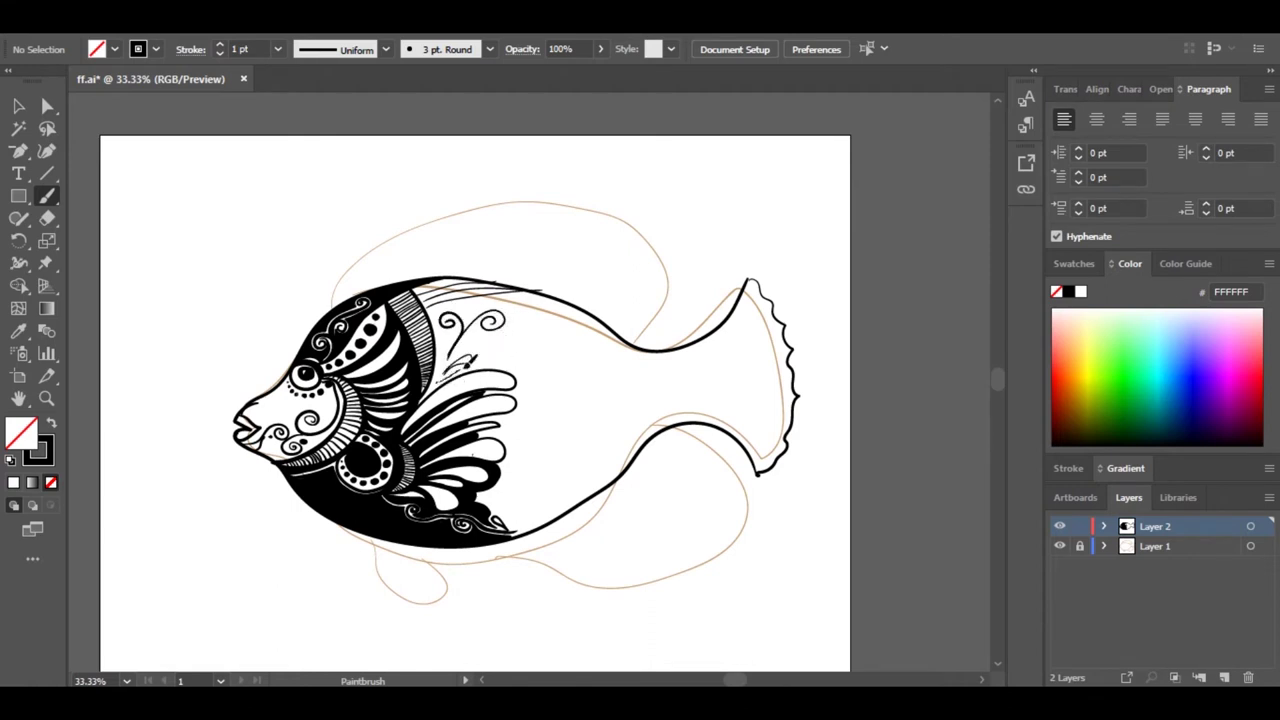
Draw two long tapering leaf shapes from above the pectoral fin across the body towards the tail
{"action": "left_click_drag", "start_coordinate": [550, 335], "coordinate": [616, 341]}
{"action": "left_click_drag", "start_coordinate": [438, 384], "coordinate": [607, 339]}
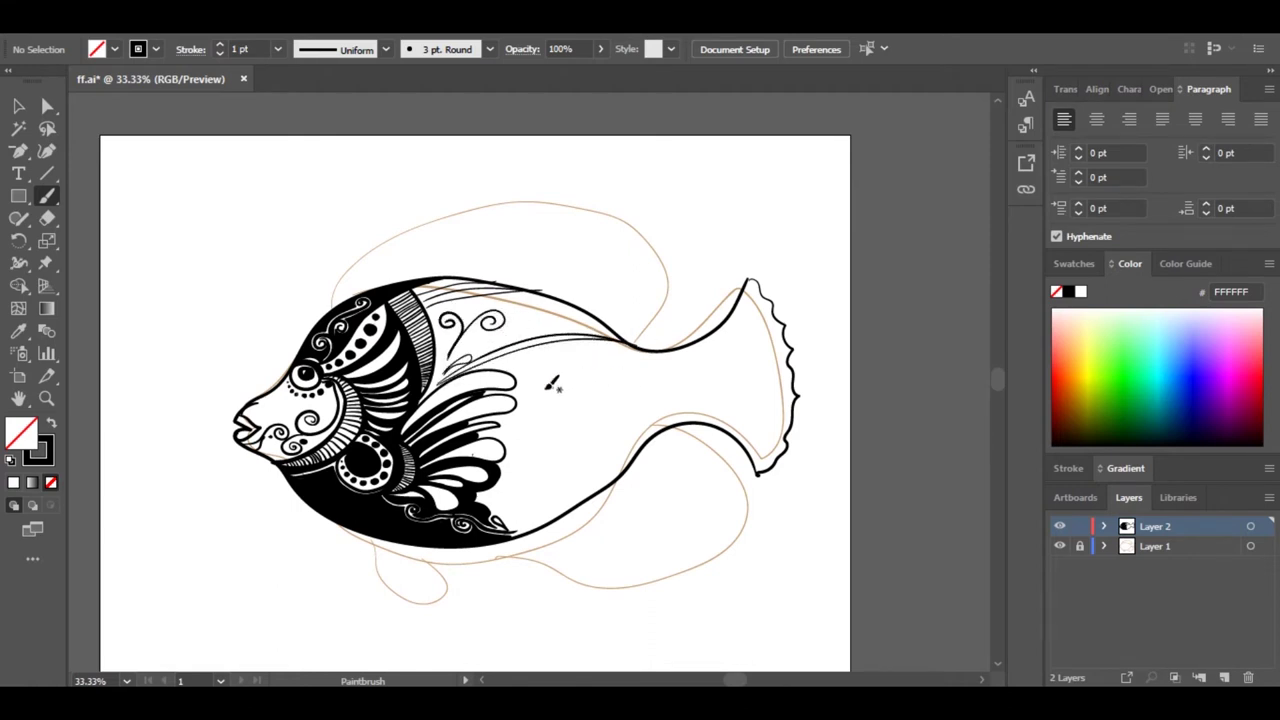
{"action": "left_click_drag", "start_coordinate": [519, 368], "coordinate": [488, 370]}
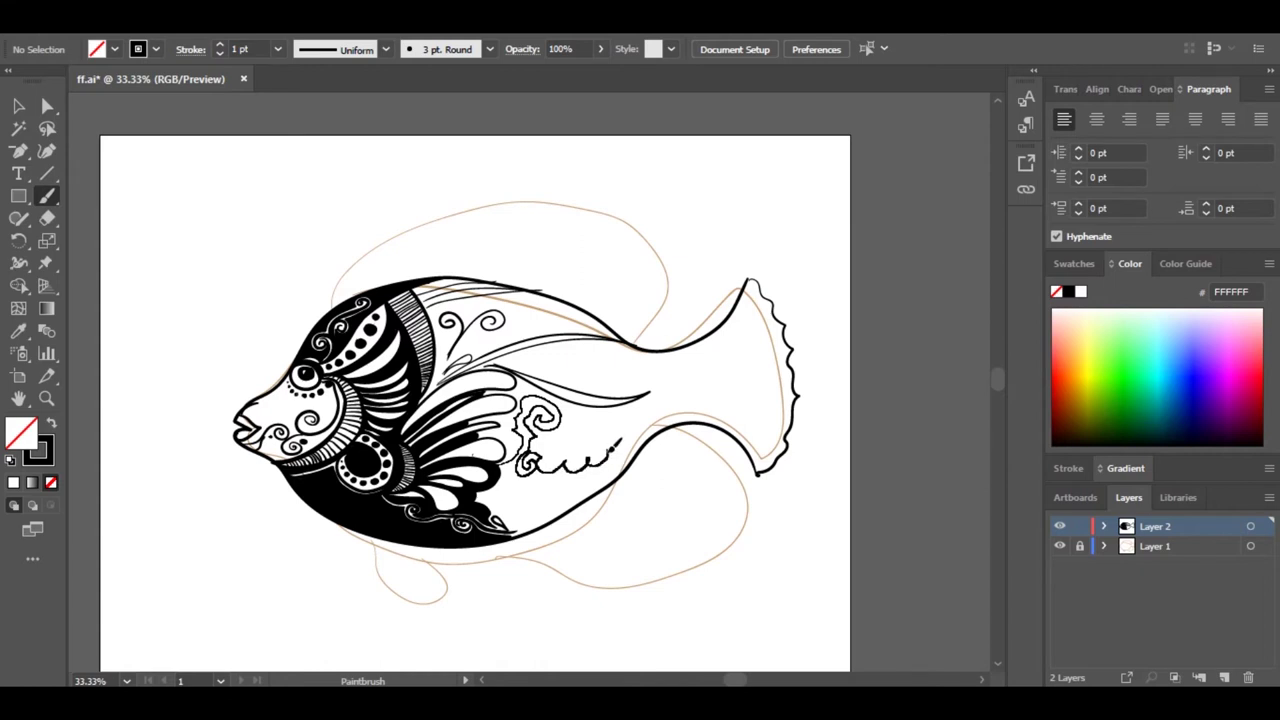
Continue the scalloped scroll line to the lower tail base and add curls and small scale arcs along the belly outline
{"action": "left_click_drag", "start_coordinate": [690, 413], "coordinate": [670, 428]}
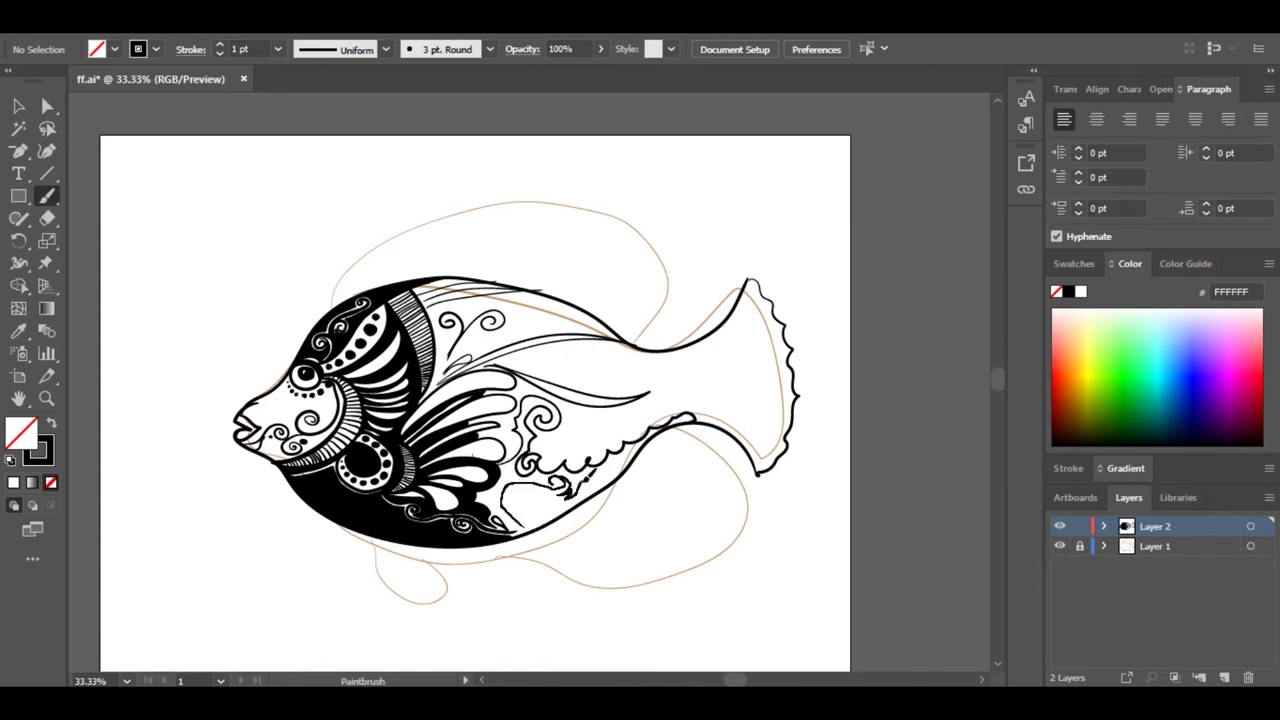
{"action": "left_click_drag", "start_coordinate": [647, 449], "coordinate": [645, 450]}
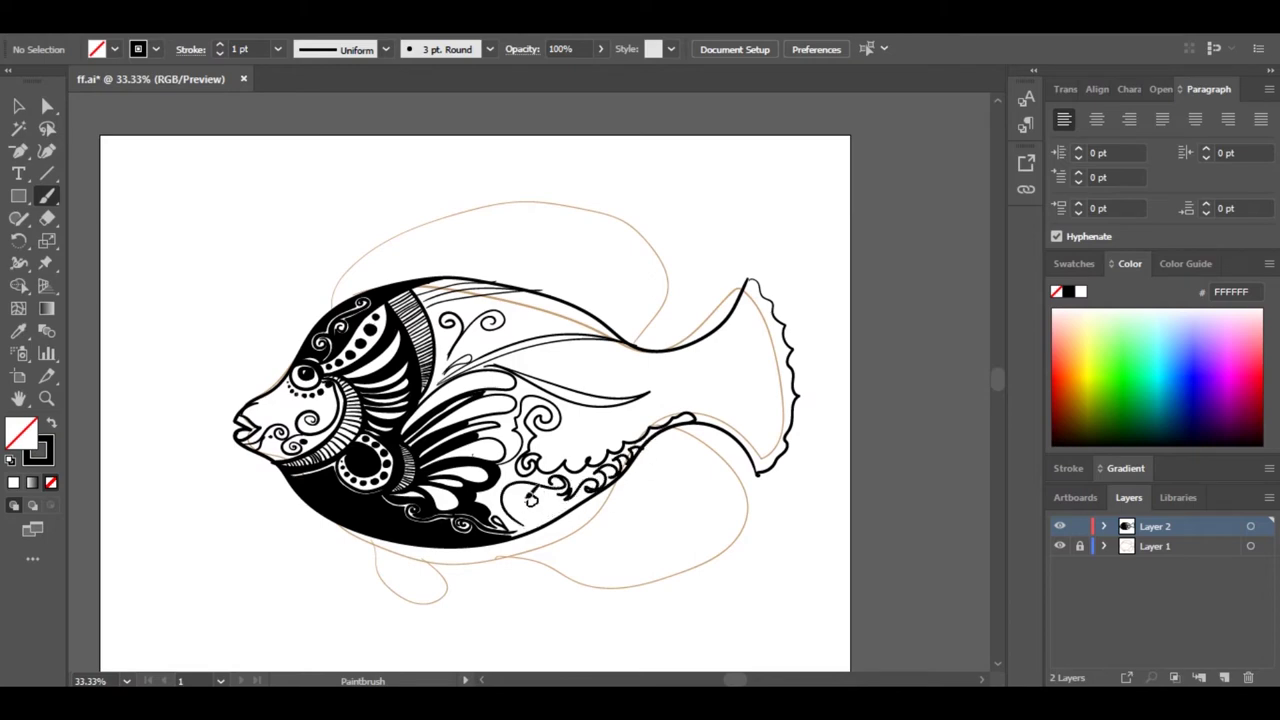
Fill around the tips of the upper pectoral fin lobes black up to the leaf line and add a dot inside the top lobe
{"action": "key", "text": "ctrl+plus"}
{"action": "key", "text": "ctrl+plus"}
{"action": "key", "text": "ctrl+plus"}
{"action": "key", "text": "ctrl+plus"}
{"action": "key", "text": "ctrl+plus"}
{"action": "key", "text": "ctrl+plus"}
{"action": "left_click_drag", "start_coordinate": [372, 440], "coordinate": [837, 320]}
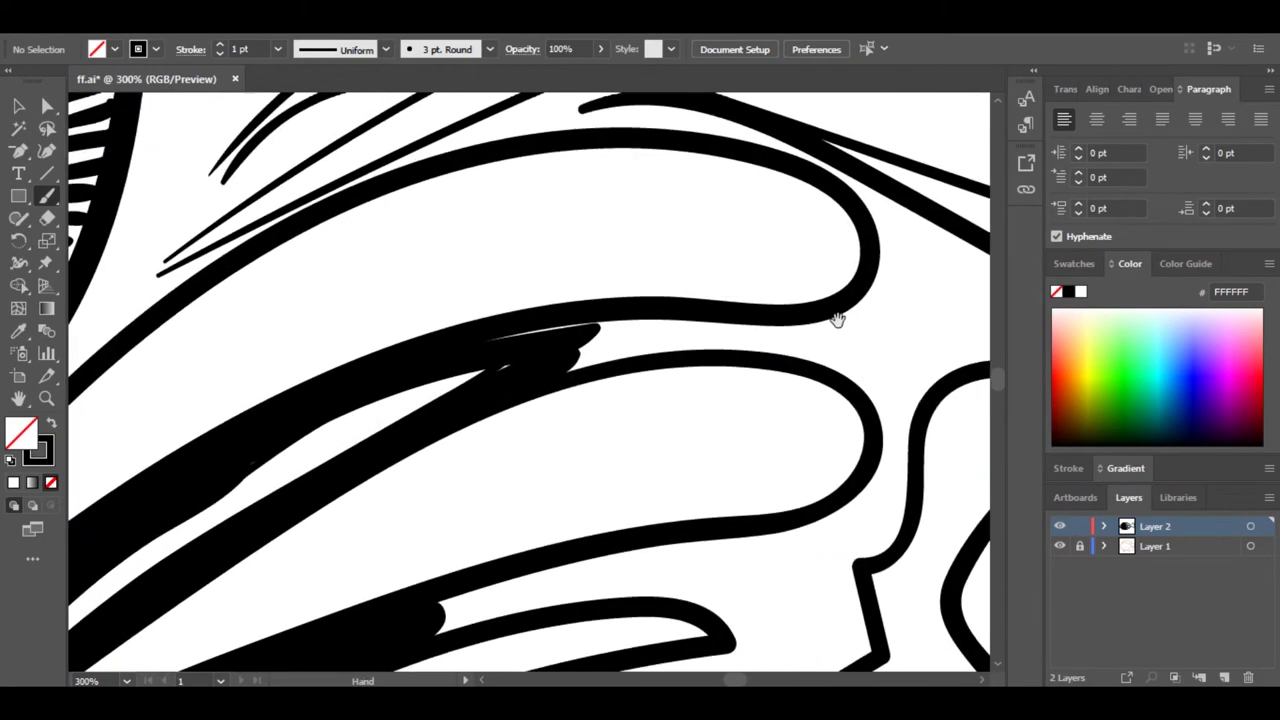
{"action": "mouse_move", "coordinate": [523, 365]}
{"action": "left_mouse_down"}
{"action": "mouse_move", "coordinate": [792, 350]}
{"action": "mouse_move", "coordinate": [710, 332]}
{"action": "mouse_move", "coordinate": [806, 329]}
{"action": "mouse_move", "coordinate": [909, 434]}
{"action": "mouse_move", "coordinate": [571, 566]}
{"action": "mouse_move", "coordinate": [860, 585]}
{"action": "mouse_move", "coordinate": [825, 600]}
{"action": "left_mouse_up"}
{"action": "mouse_move", "coordinate": [735, 378]}
{"action": "left_mouse_down"}
{"action": "mouse_move", "coordinate": [722, 308]}
{"action": "mouse_move", "coordinate": [757, 360]}
{"action": "left_mouse_up"}
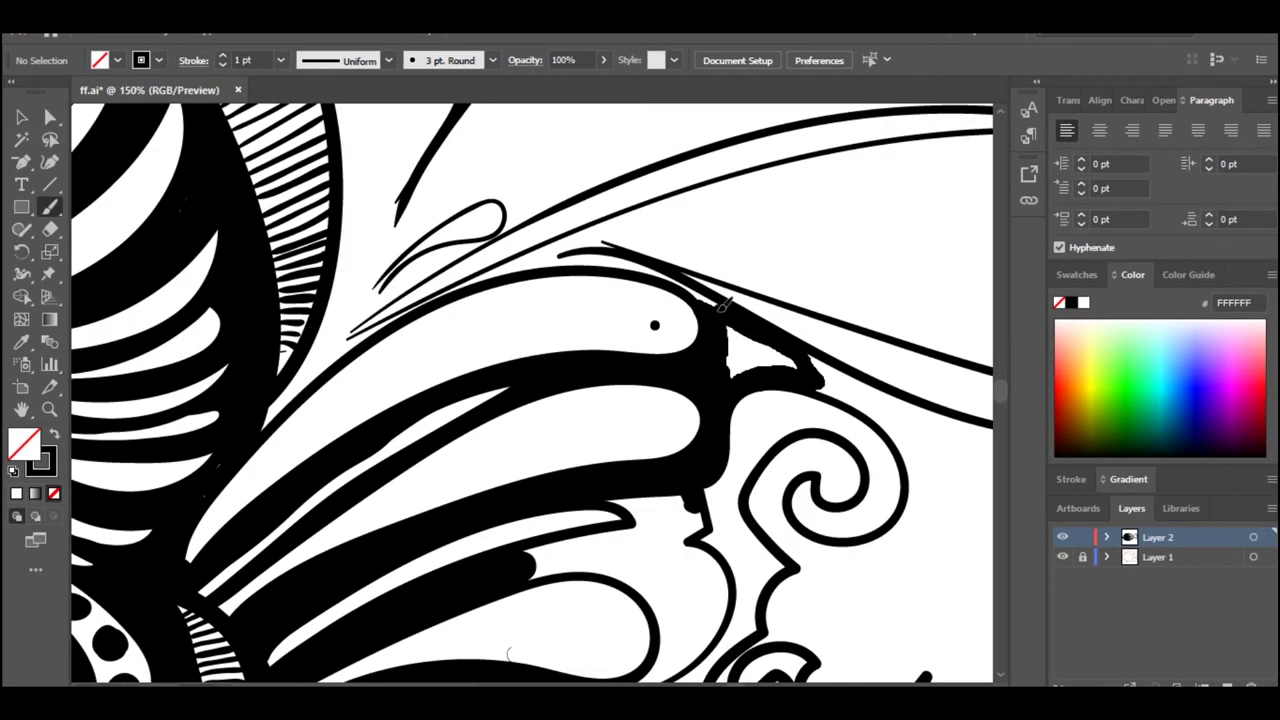
Fill the area around the middle pectoral fin lobes solid black with a rounded, scalloped outer edge
{"action": "mouse_move", "coordinate": [690, 494]}
{"action": "left_mouse_down"}
{"action": "mouse_move", "coordinate": [675, 522]}
{"action": "mouse_move", "coordinate": [610, 506]}
{"action": "mouse_move", "coordinate": [532, 568]}
{"action": "mouse_move", "coordinate": [664, 600]}
{"action": "mouse_move", "coordinate": [597, 545]}
{"action": "mouse_move", "coordinate": [734, 573]}
{"action": "mouse_move", "coordinate": [686, 592]}
{"action": "mouse_move", "coordinate": [662, 376]}
{"action": "left_mouse_up"}
{"action": "mouse_move", "coordinate": [672, 456]}
{"action": "left_mouse_down"}
{"action": "mouse_move", "coordinate": [627, 477]}
{"action": "mouse_move", "coordinate": [648, 422]}
{"action": "mouse_move", "coordinate": [640, 430]}
{"action": "left_mouse_up"}
{"action": "scroll", "coordinate": [585, 410], "scroll_direction": "down", "scroll_amount": 2}
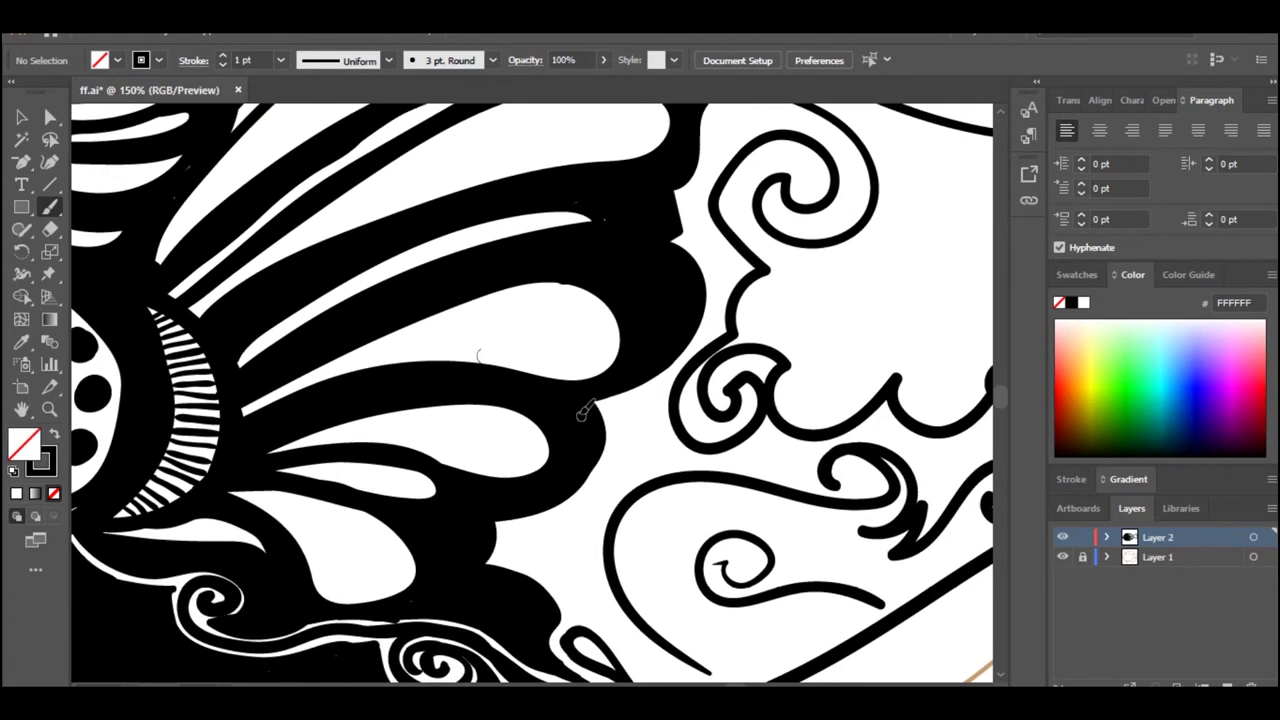
Add a row of graded dots between the fin edge and the belly scroll, and fill the small curl above it black
{"action": "mouse_move", "coordinate": [597, 466]}
{"action": "left_mouse_down"}
{"action": "mouse_move", "coordinate": [502, 524]}
{"action": "mouse_move", "coordinate": [525, 572]}
{"action": "mouse_move", "coordinate": [584, 604]}
{"action": "mouse_move", "coordinate": [588, 527]}
{"action": "left_mouse_up"}
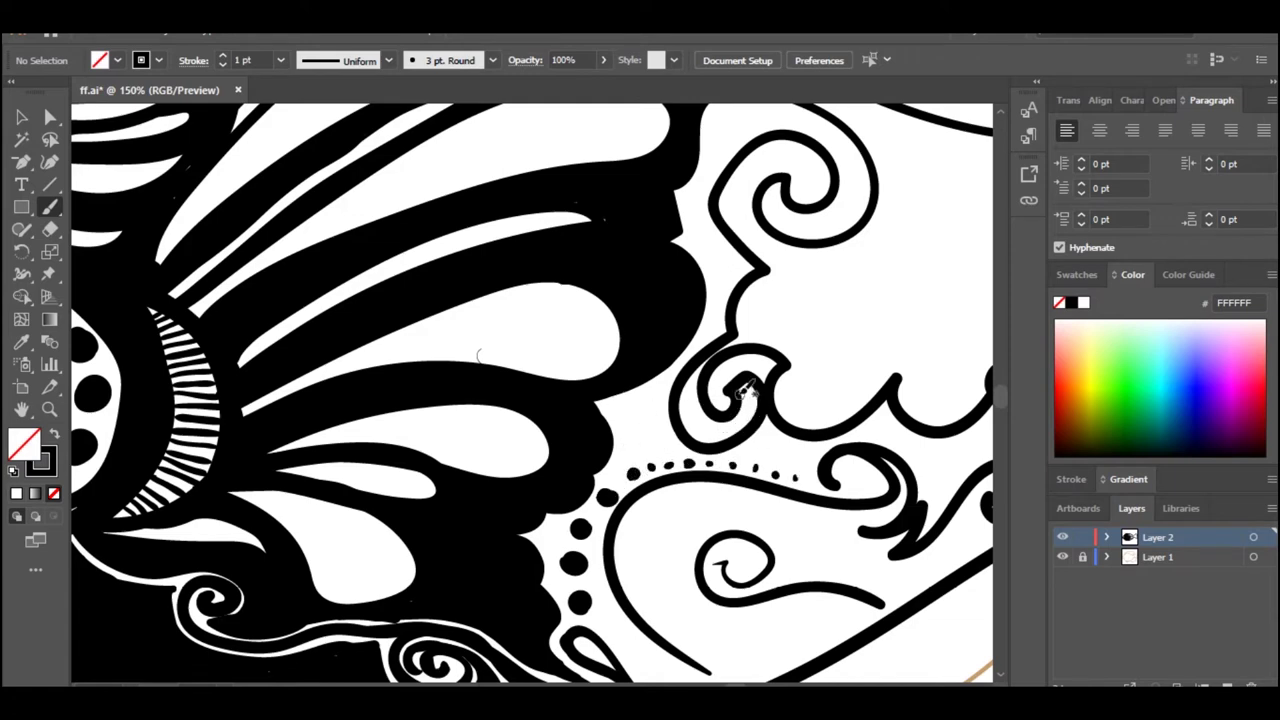
{"action": "mouse_move", "coordinate": [744, 386]}
{"action": "left_mouse_down"}
{"action": "mouse_move", "coordinate": [712, 366]}
{"action": "mouse_move", "coordinate": [745, 368]}
{"action": "mouse_move", "coordinate": [705, 422]}
{"action": "left_mouse_up"}
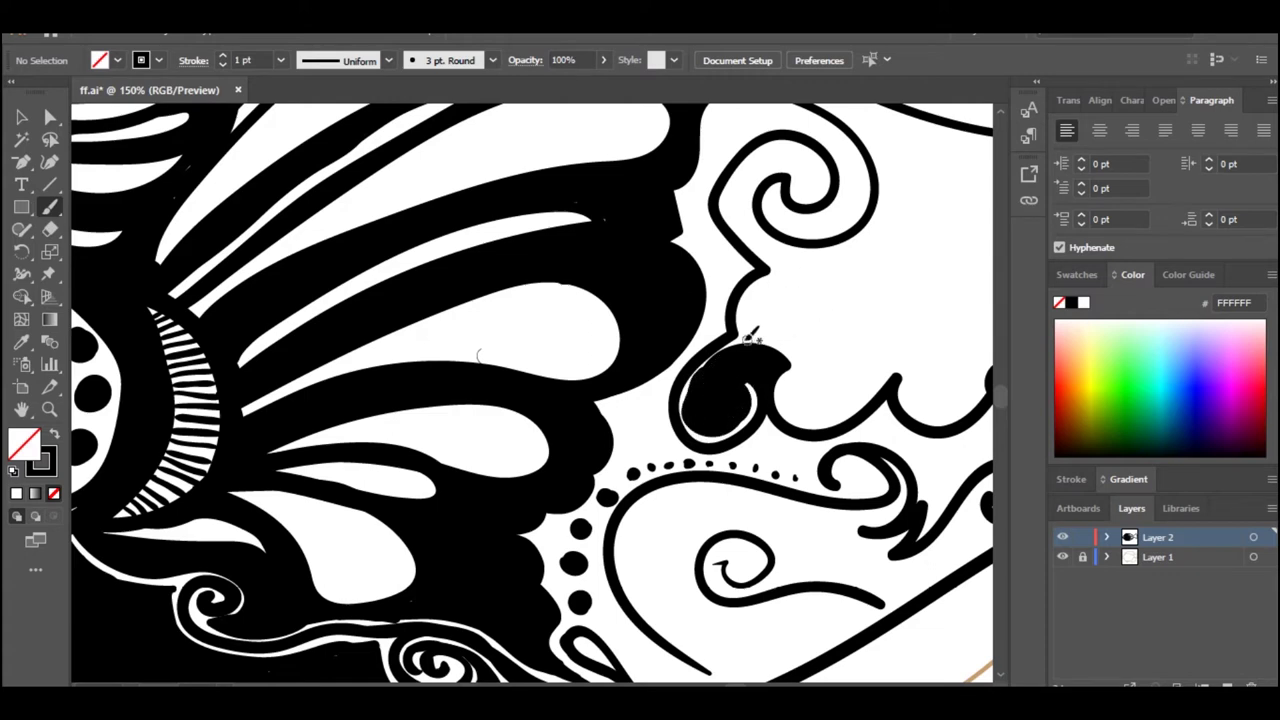
Draw a hooked contour line above the filled curl and thicken the stem joining it to the upper spiral
{"action": "mouse_move", "coordinate": [750, 338]}
{"action": "left_mouse_down"}
{"action": "mouse_move", "coordinate": [818, 352]}
{"action": "mouse_move", "coordinate": [815, 410]}
{"action": "mouse_move", "coordinate": [885, 345]}
{"action": "left_mouse_up"}
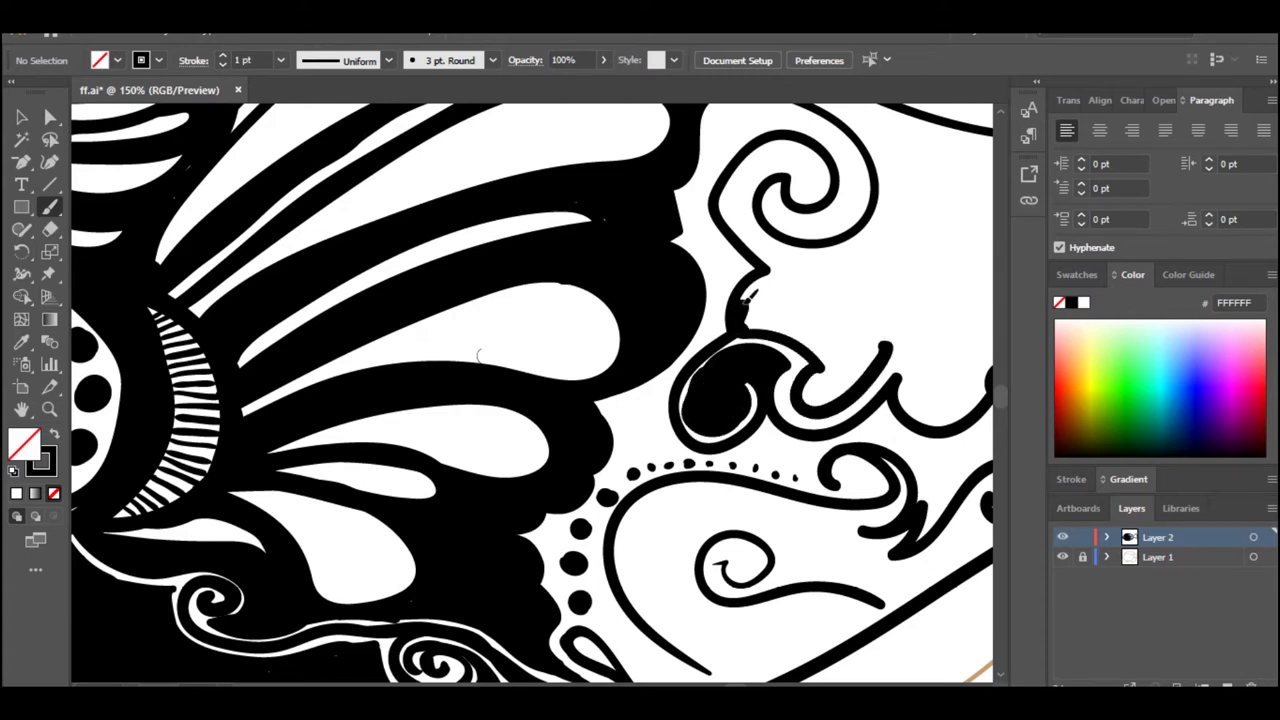
{"action": "left_click_drag", "start_coordinate": [746, 300], "coordinate": [792, 373]}
Add two larger dots beside the filled curl and fill the inside of the neighbouring hooked curl black
{"action": "left_click_drag", "start_coordinate": [640, 416], "coordinate": [647, 422]}
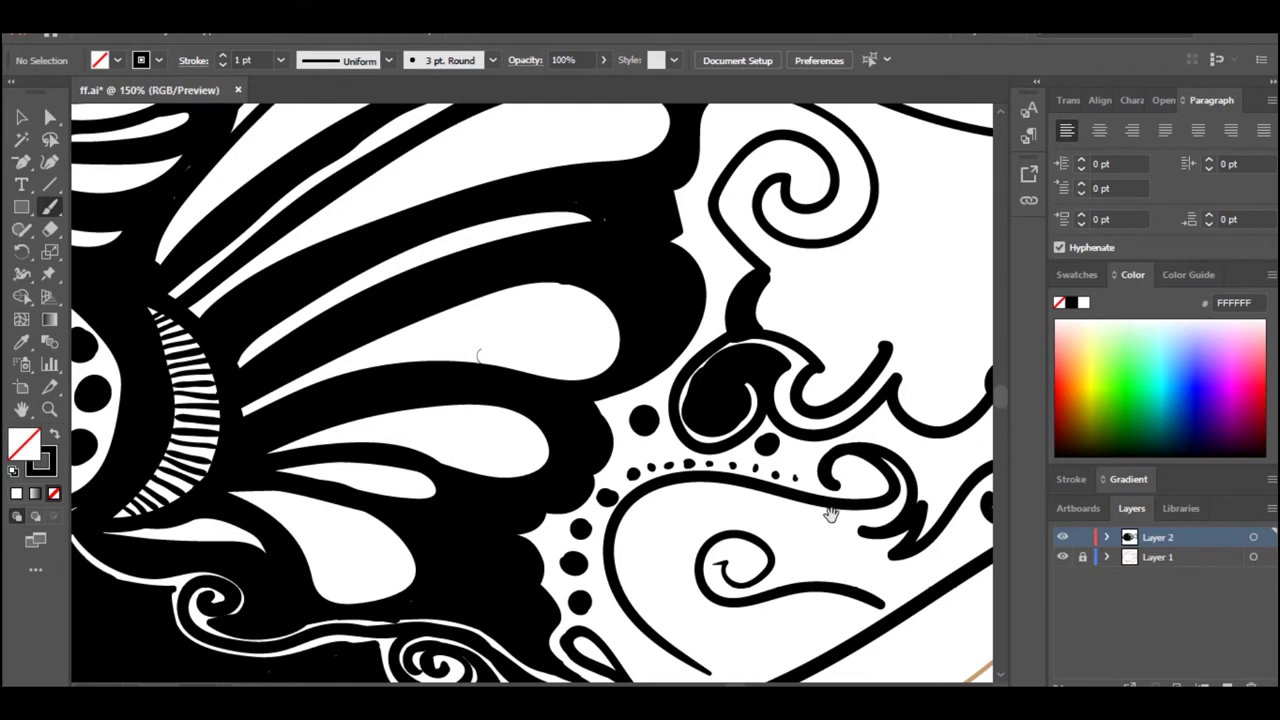
{"action": "left_click_drag", "start_coordinate": [830, 513], "coordinate": [810, 410]}
{"action": "left_click_drag", "start_coordinate": [822, 367], "coordinate": [840, 362]}
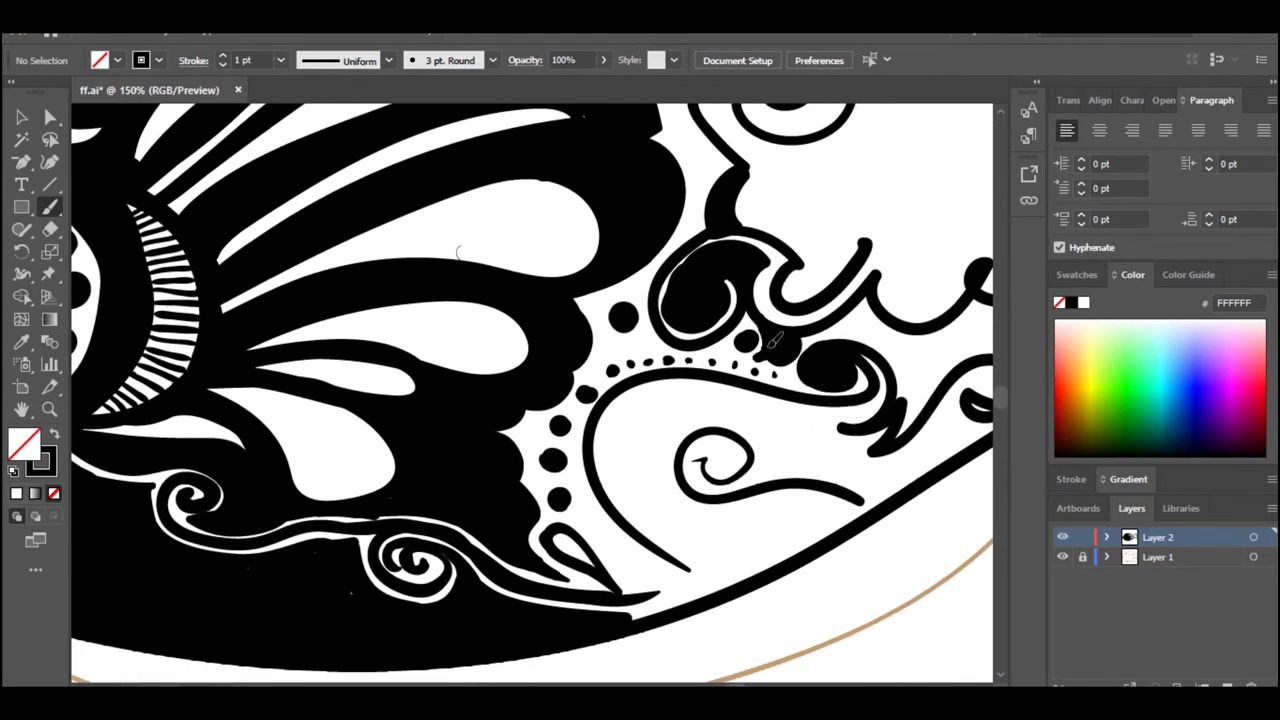
{"action": "left_click_drag", "start_coordinate": [789, 373], "coordinate": [800, 381]}
{"action": "key", "text": "ctrl+z"}
{"action": "key", "text": "ctrl+z"}
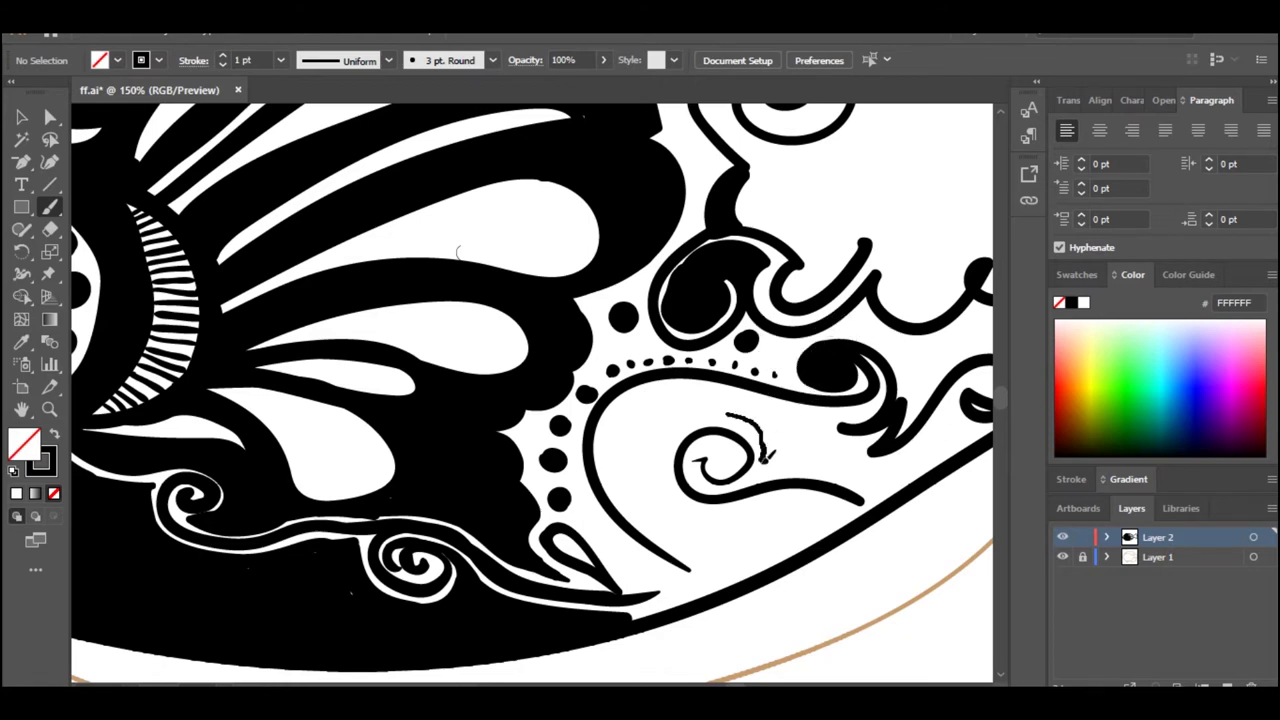
Draw a thick black crescent around the lower belly spiral, with a hooked loop behind it and an inner swirl
{"action": "left_click_drag", "start_coordinate": [767, 456], "coordinate": [768, 464]}
{"action": "mouse_move", "coordinate": [703, 556]}
{"action": "left_mouse_down"}
{"action": "mouse_move", "coordinate": [694, 399]}
{"action": "mouse_move", "coordinate": [775, 403]}
{"action": "mouse_move", "coordinate": [676, 551]}
{"action": "mouse_move", "coordinate": [693, 400]}
{"action": "mouse_move", "coordinate": [849, 427]}
{"action": "left_mouse_up"}
{"action": "key", "text": "ctrl+z"}
{"action": "mouse_move", "coordinate": [690, 566]}
{"action": "left_mouse_down"}
{"action": "mouse_move", "coordinate": [683, 548]}
{"action": "mouse_move", "coordinate": [734, 409]}
{"action": "left_mouse_up"}
{"action": "mouse_move", "coordinate": [656, 486]}
{"action": "left_mouse_down"}
{"action": "mouse_move", "coordinate": [724, 418]}
{"action": "mouse_move", "coordinate": [772, 470]}
{"action": "mouse_move", "coordinate": [744, 441]}
{"action": "left_mouse_up"}
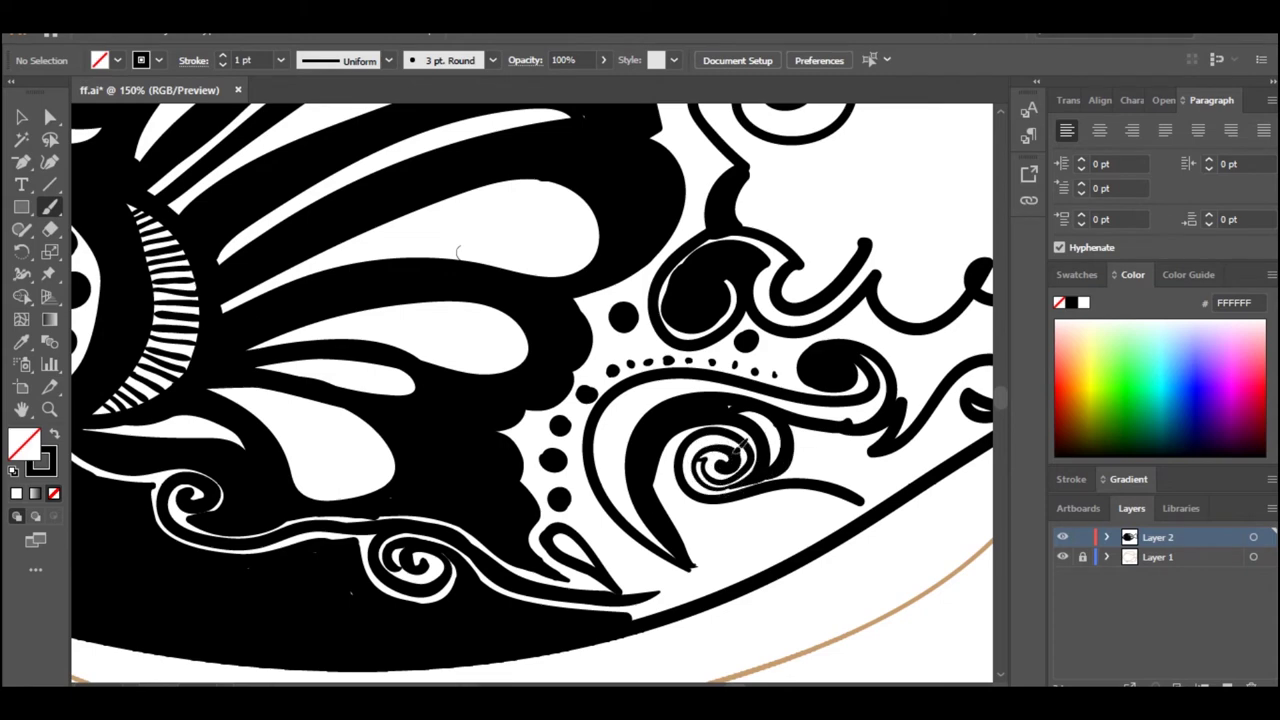
Fill the area beneath the belly spiral black down to the body outline and hatch the curved band around the crescent
{"action": "left_click_drag", "start_coordinate": [664, 446], "coordinate": [712, 560]}
{"action": "mouse_move", "coordinate": [588, 442]}
{"action": "left_mouse_down"}
{"action": "mouse_move", "coordinate": [625, 540]}
{"action": "mouse_move", "coordinate": [662, 588]}
{"action": "mouse_move", "coordinate": [693, 600]}
{"action": "mouse_move", "coordinate": [703, 586]}
{"action": "left_mouse_up"}
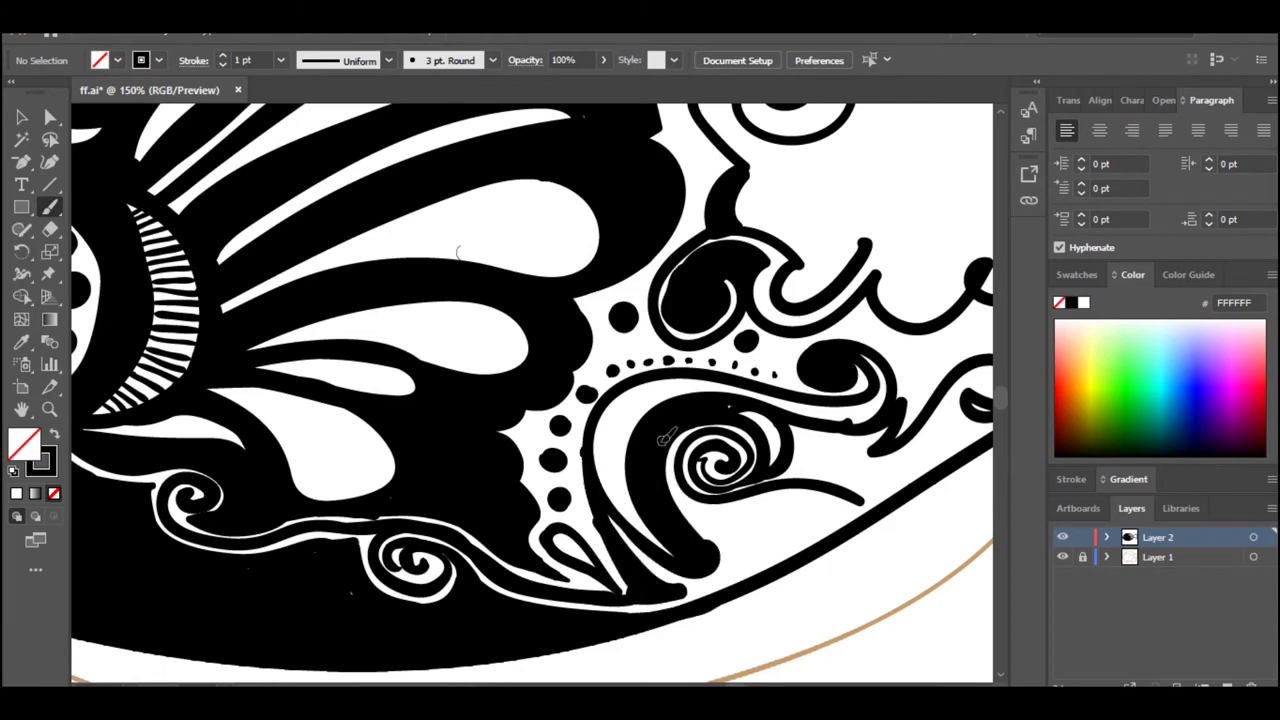
{"action": "mouse_move", "coordinate": [688, 518]}
{"action": "left_mouse_down"}
{"action": "mouse_move", "coordinate": [778, 506]}
{"action": "mouse_move", "coordinate": [770, 560]}
{"action": "mouse_move", "coordinate": [812, 504]}
{"action": "mouse_move", "coordinate": [780, 554]}
{"action": "left_mouse_up"}
{"action": "mouse_move", "coordinate": [664, 537]}
{"action": "left_mouse_down"}
{"action": "mouse_move", "coordinate": [600, 591]}
{"action": "mouse_move", "coordinate": [535, 500]}
{"action": "mouse_move", "coordinate": [565, 440]}
{"action": "mouse_move", "coordinate": [670, 435]}
{"action": "mouse_move", "coordinate": [782, 470]}
{"action": "left_mouse_up"}
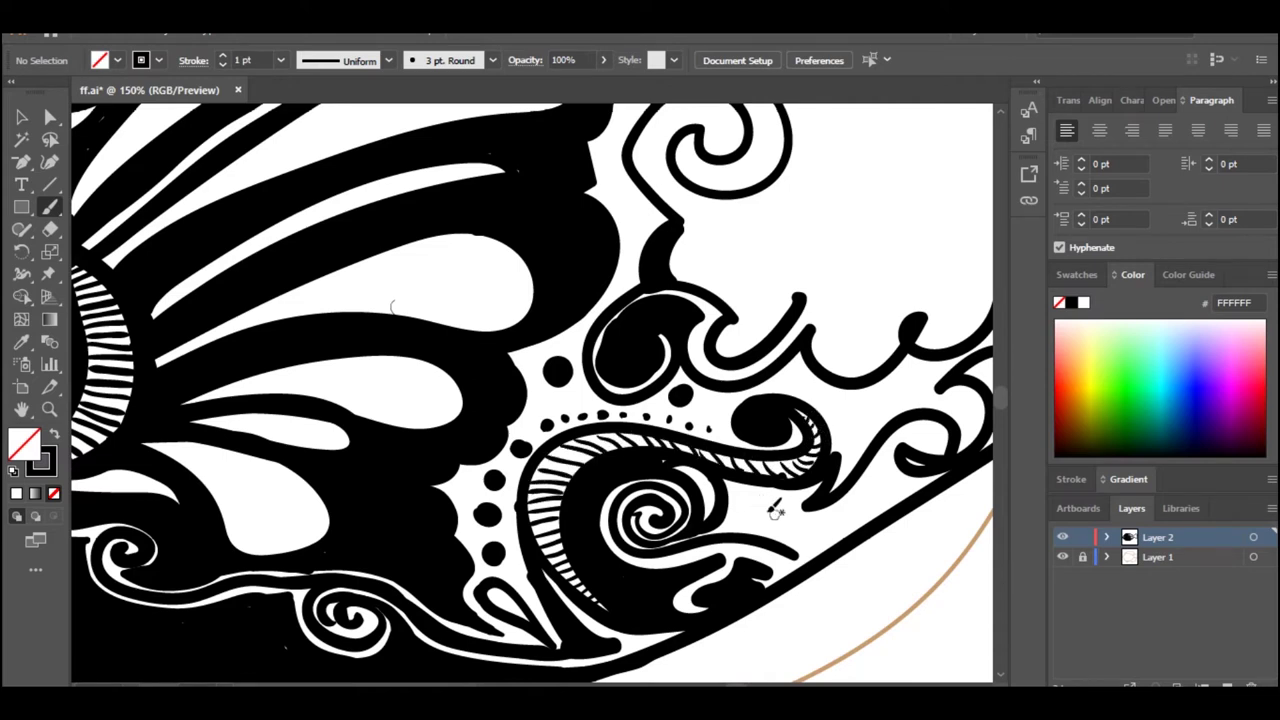
Fill the area behind the spiral black and ink small curls with black accents along the belly outline
{"action": "mouse_move", "coordinate": [710, 524]}
{"action": "left_mouse_down"}
{"action": "mouse_move", "coordinate": [775, 515]}
{"action": "mouse_move", "coordinate": [735, 505]}
{"action": "mouse_move", "coordinate": [829, 524]}
{"action": "left_mouse_up"}
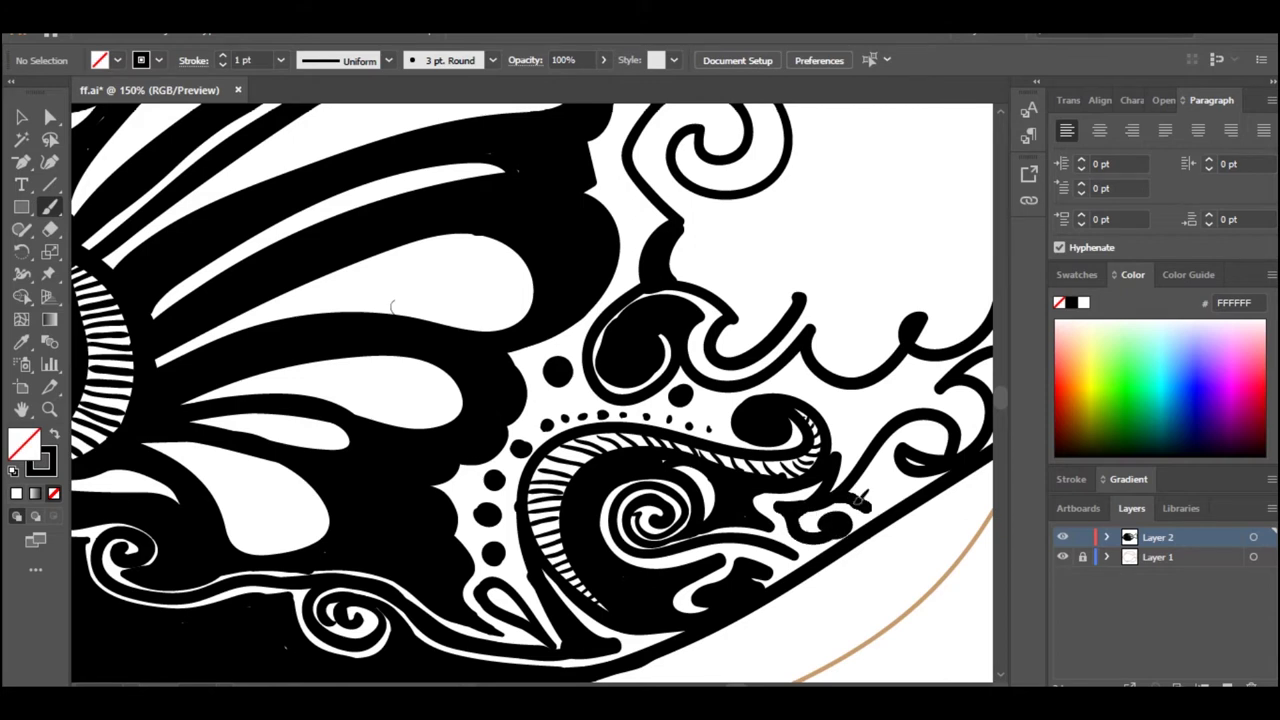
{"action": "left_click_drag", "start_coordinate": [906, 483], "coordinate": [908, 488]}
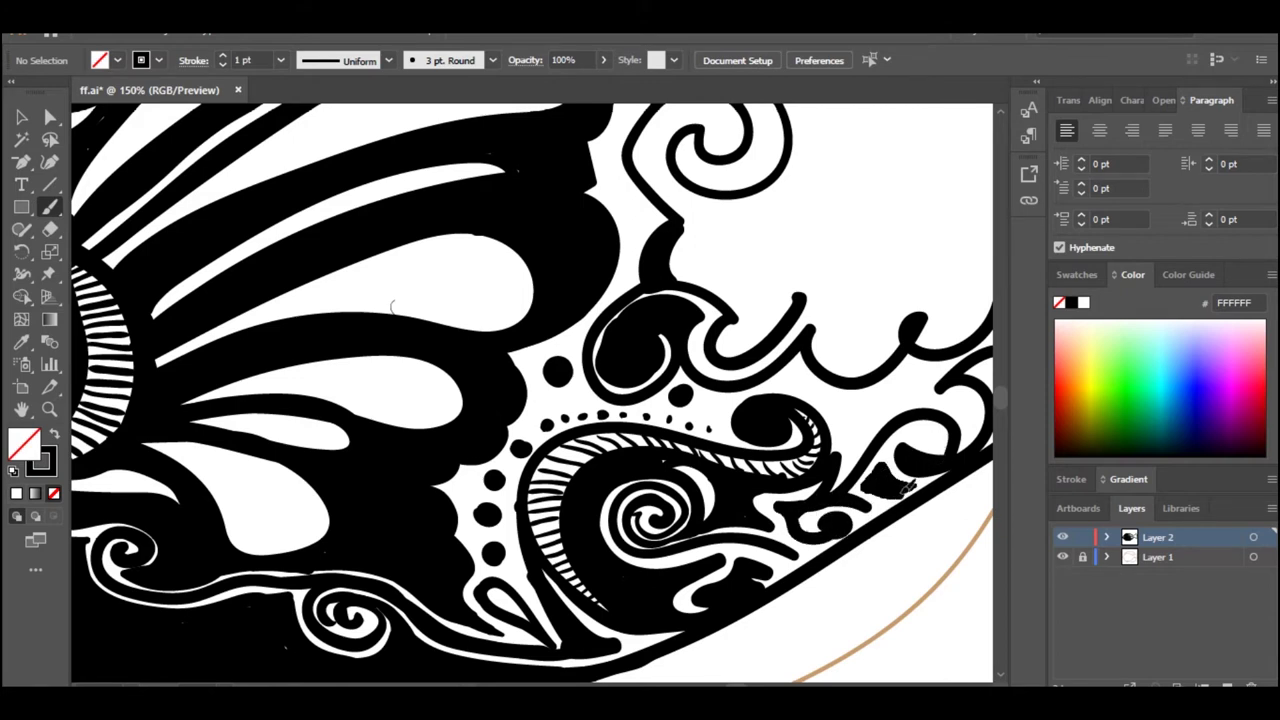
{"action": "left_click_drag", "start_coordinate": [928, 437], "coordinate": [916, 458]}
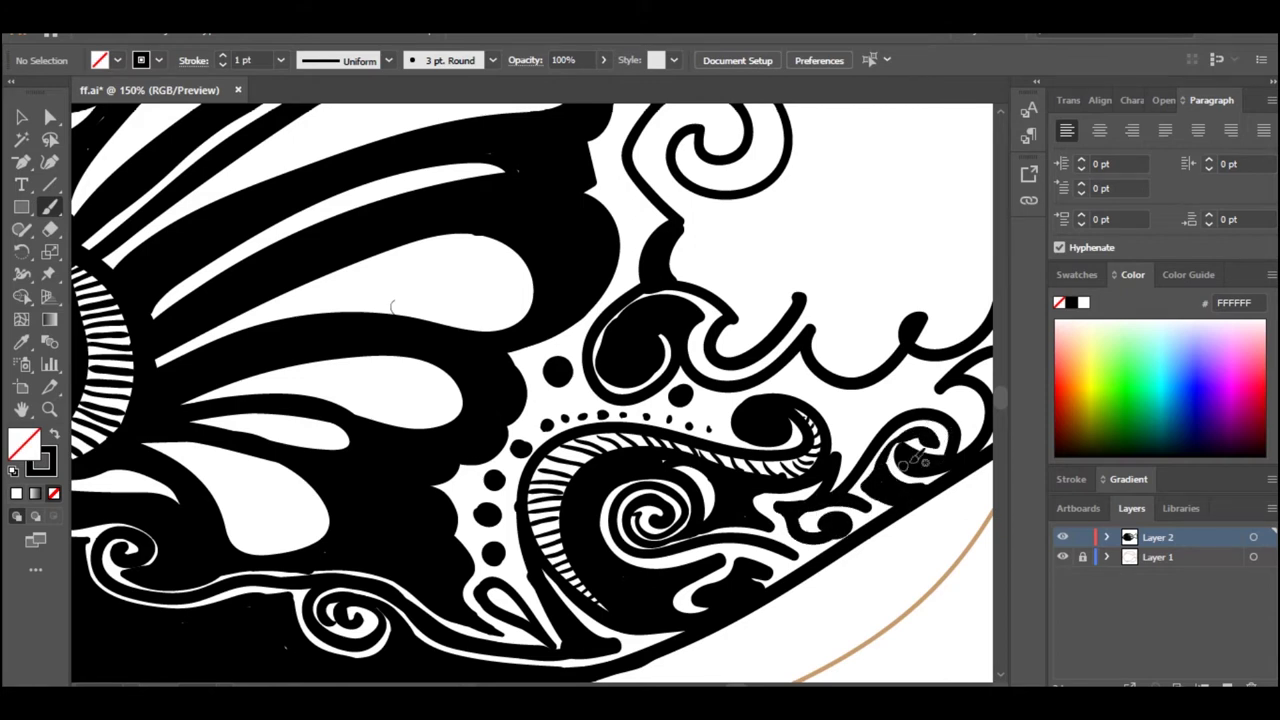
Fill the scale arcs along the lower body outline black towards the tail, leaving a white strip below the scalloped line
{"action": "mouse_move", "coordinate": [874, 415]}
{"action": "left_mouse_down"}
{"action": "mouse_move", "coordinate": [694, 532]}
{"action": "mouse_move", "coordinate": [666, 529]}
{"action": "mouse_move", "coordinate": [680, 509]}
{"action": "mouse_move", "coordinate": [772, 503]}
{"action": "left_mouse_up"}
{"action": "left_click_drag", "start_coordinate": [764, 507], "coordinate": [682, 547]}
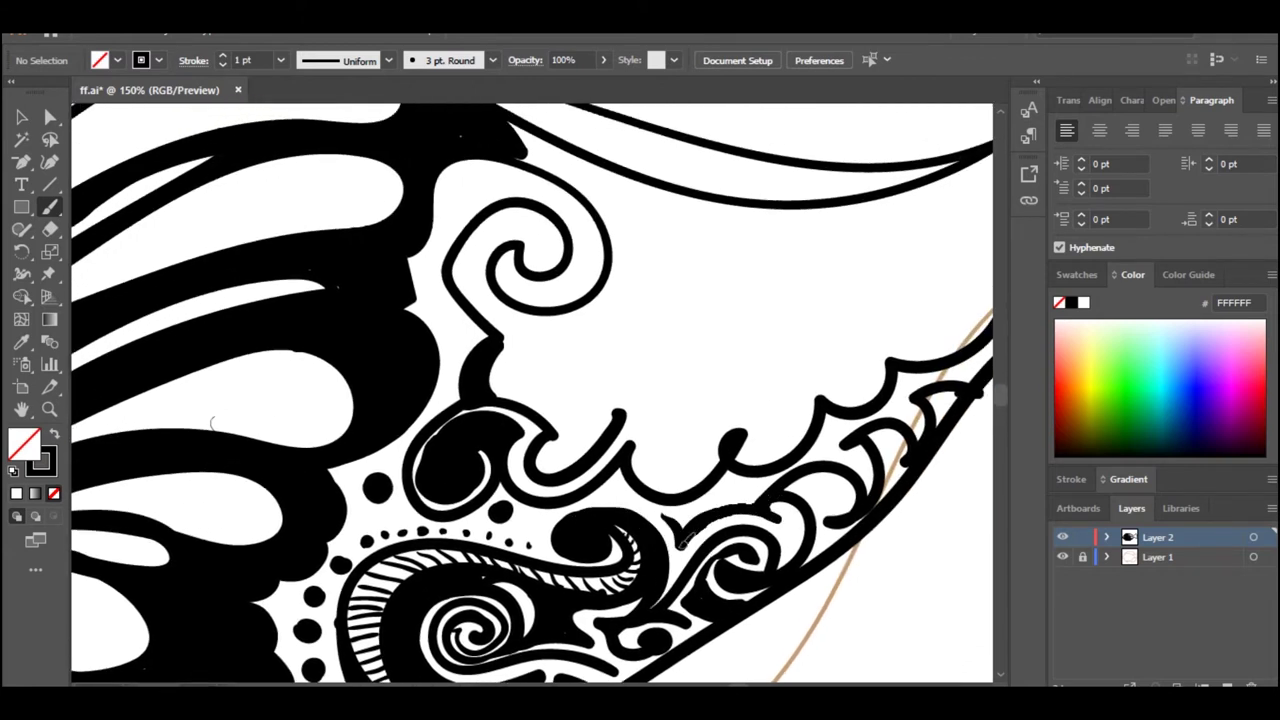
{"action": "left_click_drag", "start_coordinate": [782, 476], "coordinate": [584, 548]}
{"action": "mouse_move", "coordinate": [582, 622]}
{"action": "left_mouse_down"}
{"action": "mouse_move", "coordinate": [592, 531]}
{"action": "mouse_move", "coordinate": [575, 546]}
{"action": "left_mouse_up"}
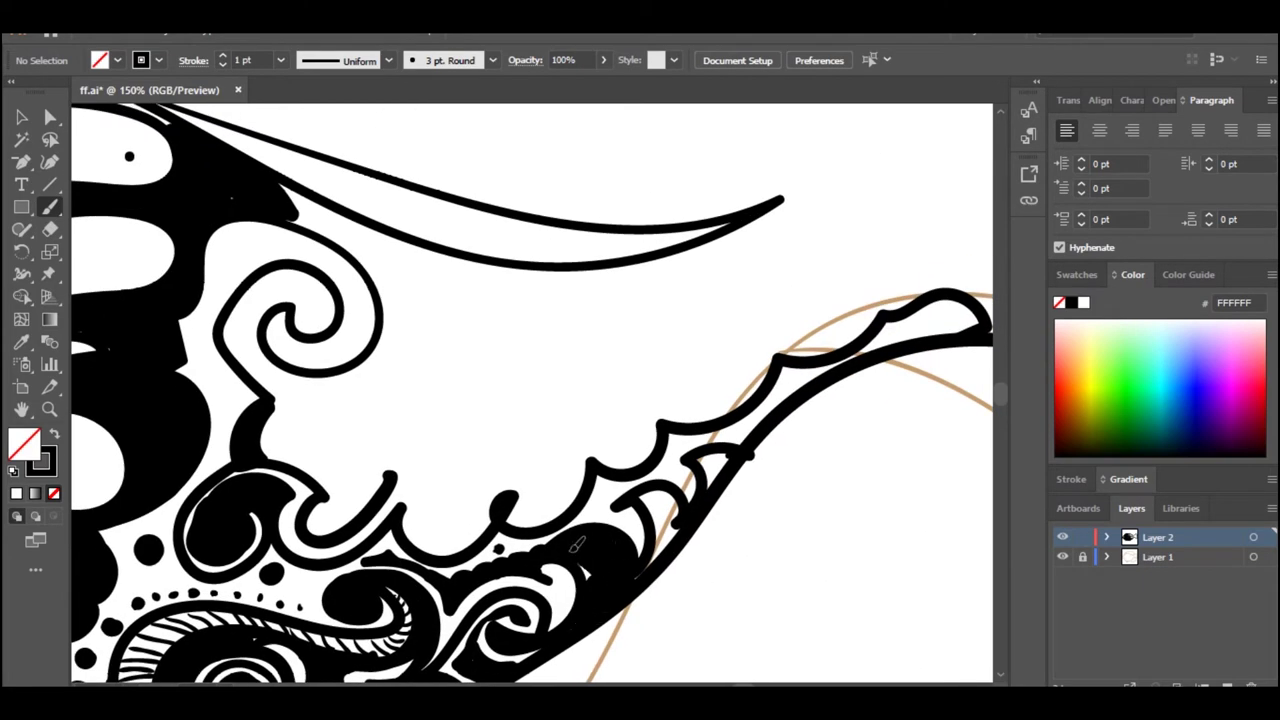
{"action": "mouse_move", "coordinate": [644, 498]}
{"action": "left_mouse_down"}
{"action": "mouse_move", "coordinate": [668, 505]}
{"action": "mouse_move", "coordinate": [719, 473]}
{"action": "left_mouse_up"}
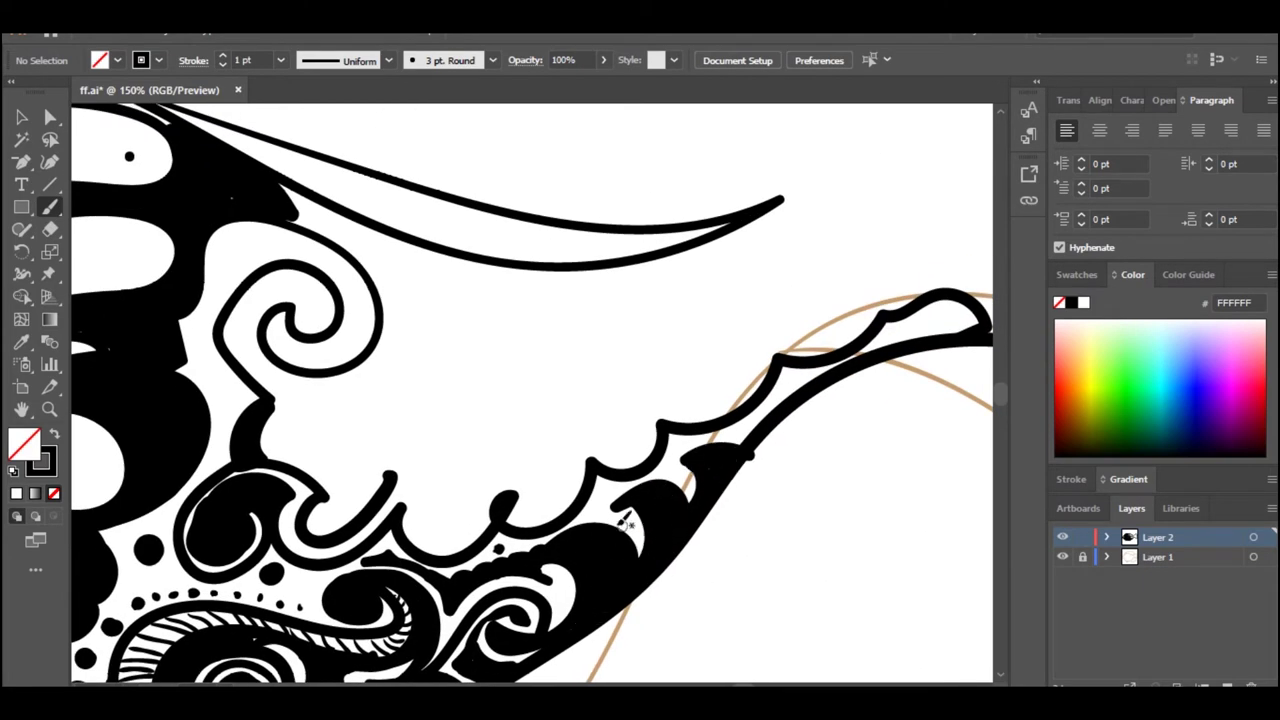
Add black dots inside the scalloped strip towards the tail and around the large spiral behind the feathered fin
{"action": "left_click_drag", "start_coordinate": [896, 328], "coordinate": [901, 325]}
{"action": "left_click_drag", "start_coordinate": [942, 320], "coordinate": [947, 316]}
{"action": "left_click_drag", "start_coordinate": [191, 324], "coordinate": [527, 360]}
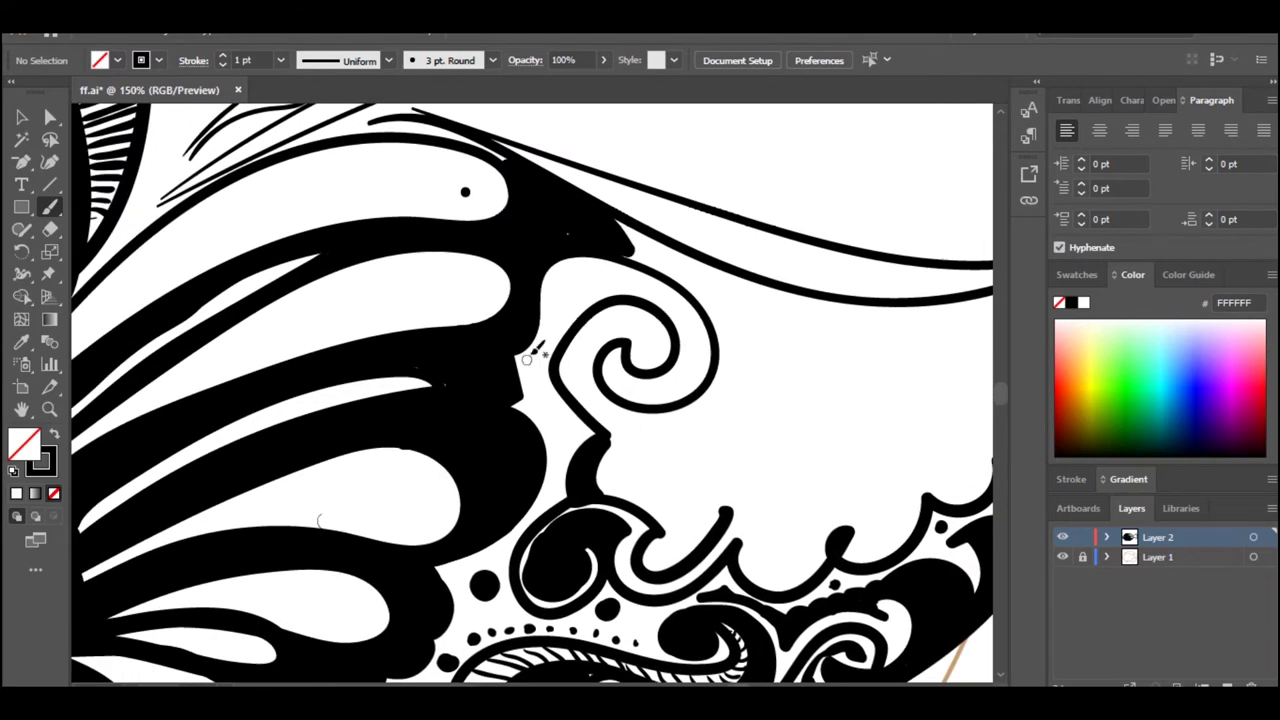
{"action": "left_click", "coordinate": [570, 290]}
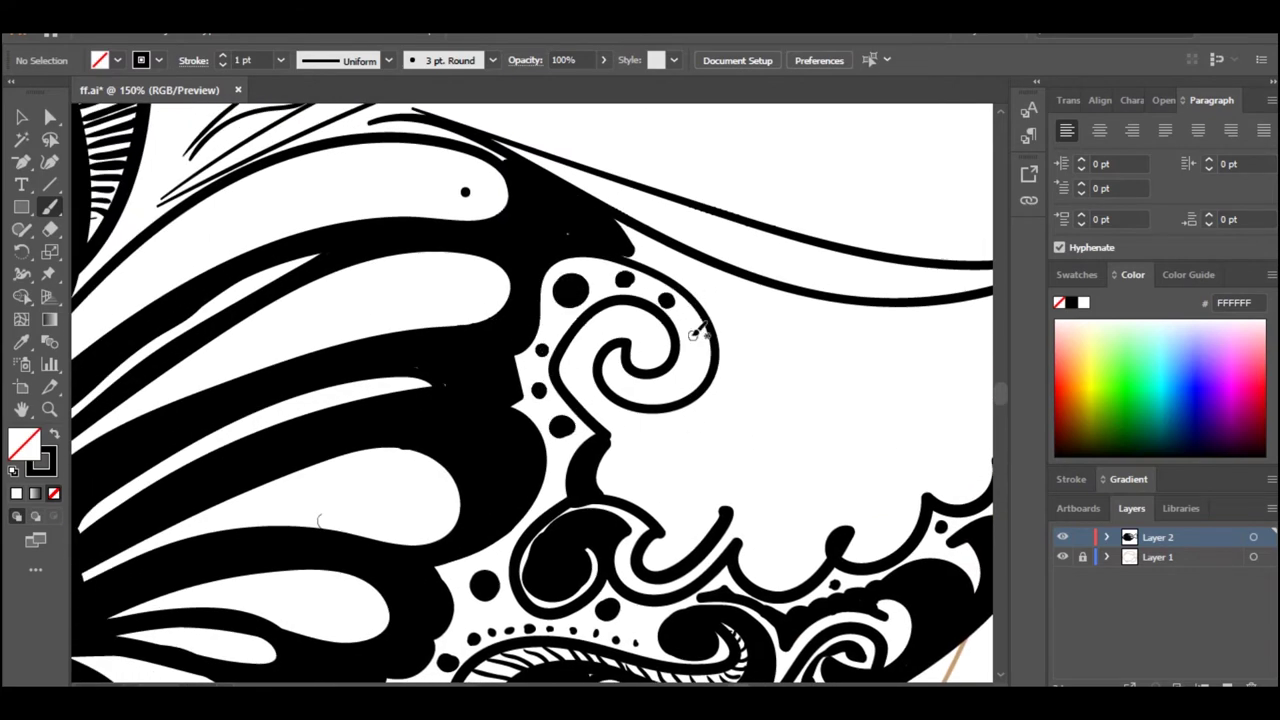
{"action": "mouse_move", "coordinate": [615, 362]}
{"action": "left_mouse_down"}
{"action": "mouse_move", "coordinate": [655, 345]}
{"action": "mouse_move", "coordinate": [600, 375]}
{"action": "mouse_move", "coordinate": [592, 335]}
{"action": "mouse_move", "coordinate": [604, 412]}
{"action": "mouse_move", "coordinate": [740, 385]}
{"action": "mouse_move", "coordinate": [625, 490]}
{"action": "mouse_move", "coordinate": [762, 425]}
{"action": "mouse_move", "coordinate": [745, 345]}
{"action": "left_mouse_up"}
Fill the body area behind the spiral black around white leaf strokes and a hooked curl, and dot the gaps
{"action": "mouse_move", "coordinate": [765, 403]}
{"action": "left_mouse_down"}
{"action": "mouse_move", "coordinate": [605, 455]}
{"action": "mouse_move", "coordinate": [690, 540]}
{"action": "mouse_move", "coordinate": [724, 508]}
{"action": "left_mouse_up"}
{"action": "mouse_move", "coordinate": [622, 236]}
{"action": "left_mouse_down"}
{"action": "mouse_move", "coordinate": [716, 268]}
{"action": "mouse_move", "coordinate": [840, 530]}
{"action": "mouse_move", "coordinate": [850, 460]}
{"action": "mouse_move", "coordinate": [788, 475]}
{"action": "mouse_move", "coordinate": [778, 375]}
{"action": "mouse_move", "coordinate": [745, 505]}
{"action": "mouse_move", "coordinate": [752, 530]}
{"action": "mouse_move", "coordinate": [856, 515]}
{"action": "mouse_move", "coordinate": [750, 306]}
{"action": "mouse_move", "coordinate": [858, 427]}
{"action": "left_mouse_up"}
{"action": "mouse_move", "coordinate": [862, 408]}
{"action": "left_mouse_down"}
{"action": "mouse_move", "coordinate": [695, 386]}
{"action": "mouse_move", "coordinate": [540, 415]}
{"action": "left_mouse_up"}
{"action": "mouse_move", "coordinate": [536, 538]}
{"action": "left_mouse_down"}
{"action": "mouse_move", "coordinate": [588, 465]}
{"action": "mouse_move", "coordinate": [498, 340]}
{"action": "mouse_move", "coordinate": [521, 380]}
{"action": "mouse_move", "coordinate": [665, 318]}
{"action": "mouse_move", "coordinate": [600, 342]}
{"action": "mouse_move", "coordinate": [545, 330]}
{"action": "mouse_move", "coordinate": [540, 313]}
{"action": "mouse_move", "coordinate": [610, 340]}
{"action": "mouse_move", "coordinate": [663, 400]}
{"action": "mouse_move", "coordinate": [651, 423]}
{"action": "mouse_move", "coordinate": [742, 360]}
{"action": "mouse_move", "coordinate": [680, 384]}
{"action": "mouse_move", "coordinate": [758, 272]}
{"action": "mouse_move", "coordinate": [690, 300]}
{"action": "left_mouse_up"}
{"action": "mouse_move", "coordinate": [670, 442]}
{"action": "left_mouse_down"}
{"action": "mouse_move", "coordinate": [775, 378]}
{"action": "mouse_move", "coordinate": [651, 470]}
{"action": "mouse_move", "coordinate": [592, 484]}
{"action": "mouse_move", "coordinate": [578, 514]}
{"action": "mouse_move", "coordinate": [662, 480]}
{"action": "left_mouse_up"}
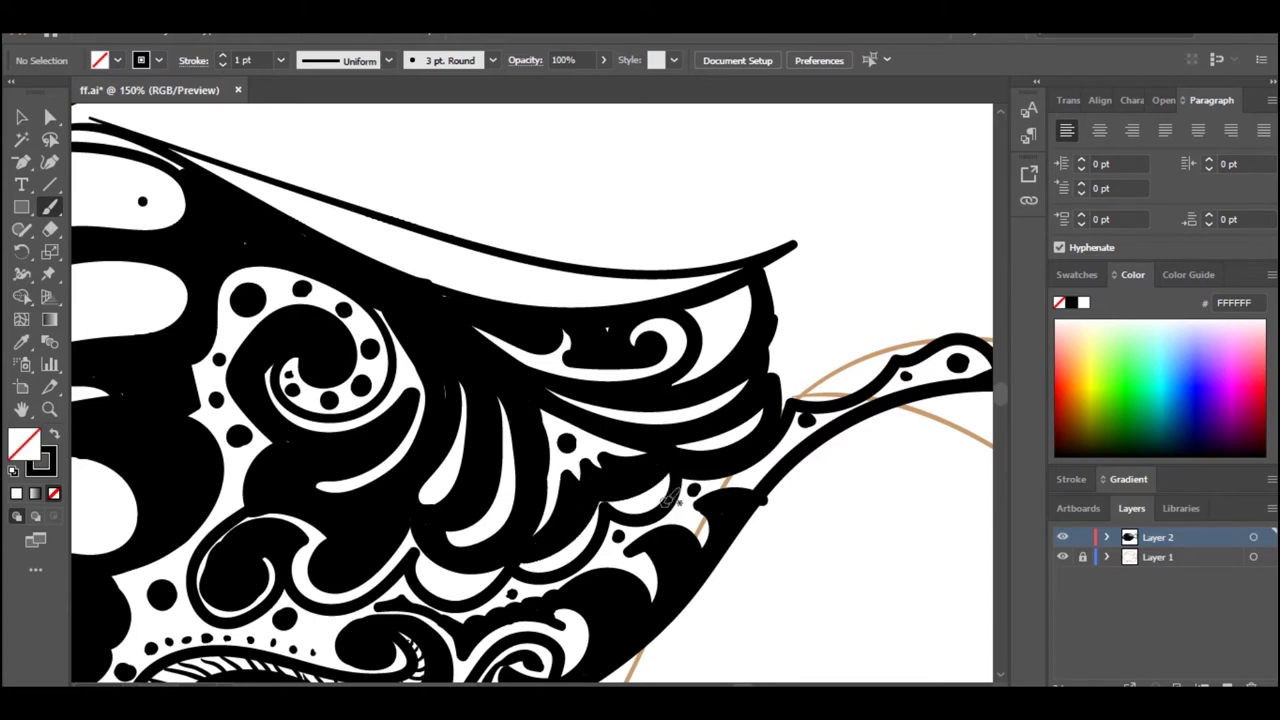
Dot the small white wedge at the rear of the lower body and hatch the curled band beside it
{"action": "left_click_drag", "start_coordinate": [714, 318], "coordinate": [742, 302]}
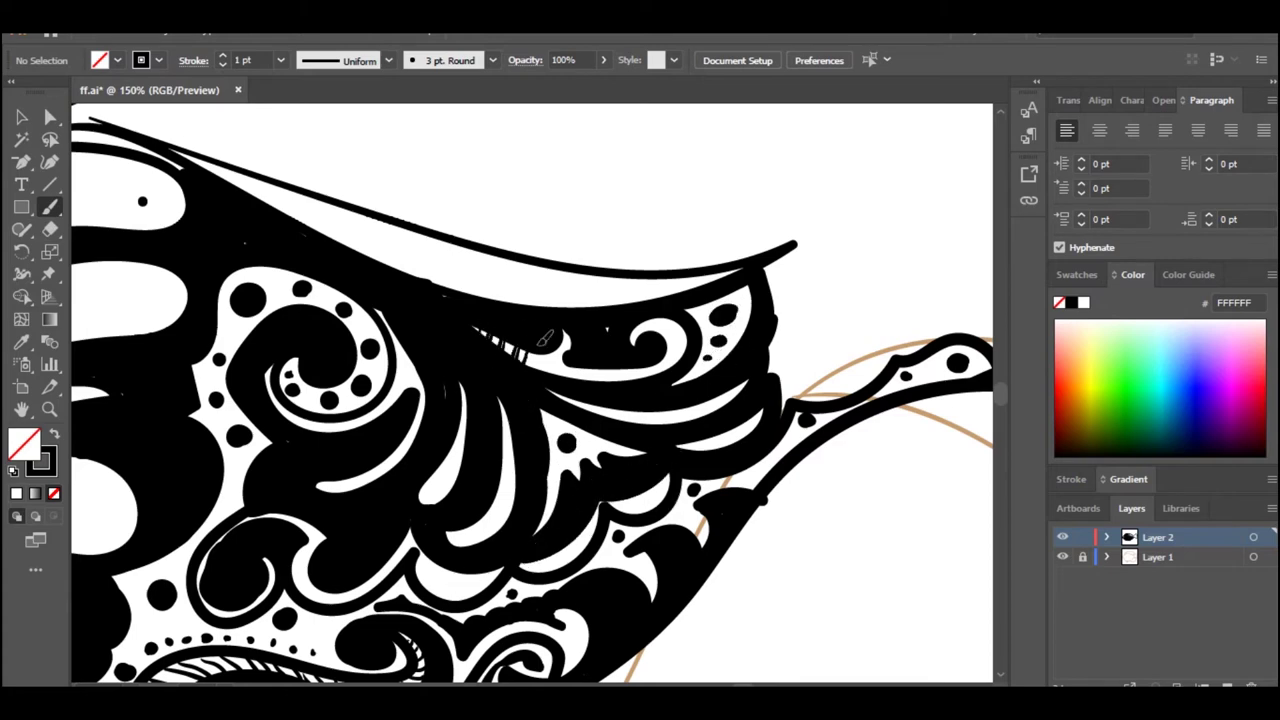
{"action": "left_click_drag", "start_coordinate": [545, 342], "coordinate": [541, 368]}
{"action": "mouse_move", "coordinate": [566, 340]}
{"action": "left_mouse_down"}
{"action": "mouse_move", "coordinate": [564, 374]}
{"action": "mouse_move", "coordinate": [625, 381]}
{"action": "left_mouse_up"}
{"action": "left_click_drag", "start_coordinate": [664, 358], "coordinate": [676, 372]}
{"action": "mouse_move", "coordinate": [668, 338]}
{"action": "left_mouse_down"}
{"action": "mouse_move", "coordinate": [686, 330]}
{"action": "mouse_move", "coordinate": [660, 306]}
{"action": "left_mouse_up"}
{"action": "left_click_drag", "start_coordinate": [676, 358], "coordinate": [566, 353]}
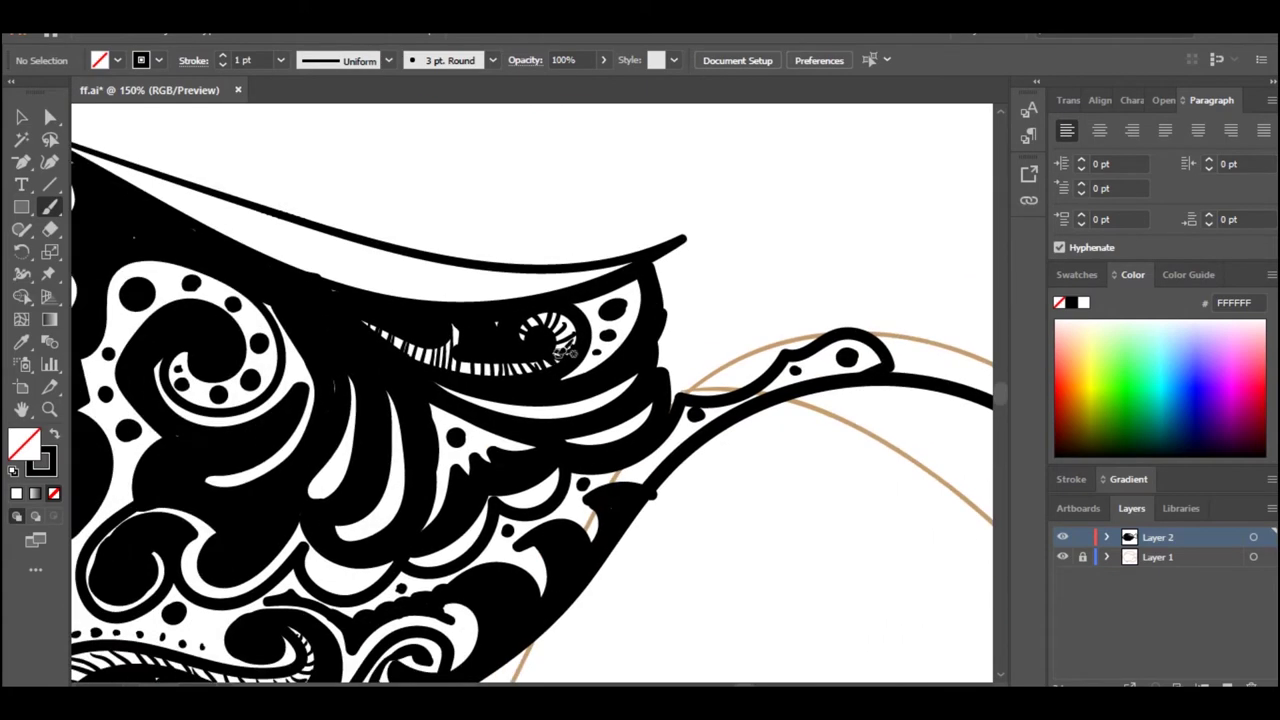
Draw two branching spiral curls and a small leaf loop in the blank upper body behind the hatched gill band
{"action": "key", "text": "ctrl+minus"}
{"action": "key", "text": "ctrl+minus"}
{"action": "key", "text": "ctrl+minus"}
{"action": "key", "text": "ctrl+minus"}
{"action": "left_click_drag", "start_coordinate": [469, 341], "coordinate": [531, 437]}
{"action": "key", "text": "ctrl+plus"}
{"action": "key", "text": "ctrl+plus"}
{"action": "left_click_drag", "start_coordinate": [426, 443], "coordinate": [564, 366]}
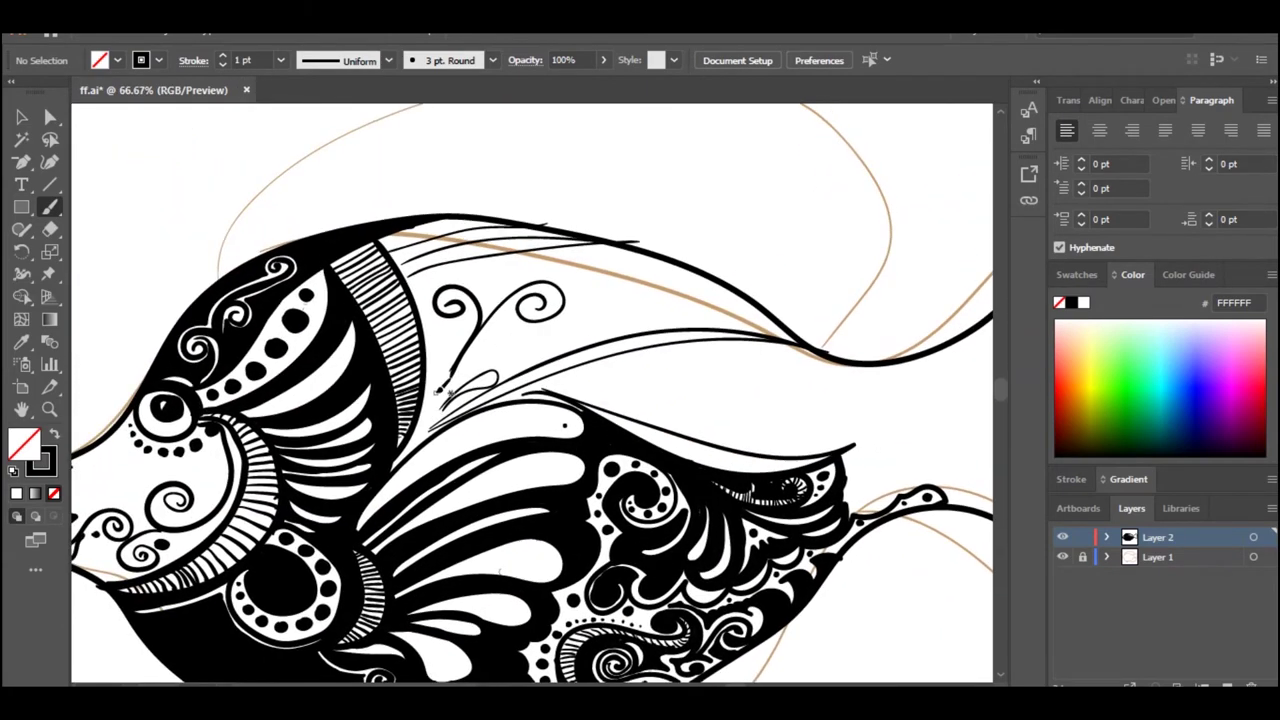
Fill the area around the first curl black down to the leaf loop, with a pointed end under the back lines
{"action": "scroll", "coordinate": [445, 393], "scroll_direction": "up", "scroll_amount": 2}
{"action": "mouse_move", "coordinate": [418, 440]}
{"action": "left_mouse_down"}
{"action": "mouse_move", "coordinate": [455, 355]}
{"action": "mouse_move", "coordinate": [420, 275]}
{"action": "mouse_move", "coordinate": [452, 371]}
{"action": "mouse_move", "coordinate": [432, 374]}
{"action": "mouse_move", "coordinate": [440, 325]}
{"action": "mouse_move", "coordinate": [374, 340]}
{"action": "mouse_move", "coordinate": [368, 225]}
{"action": "mouse_move", "coordinate": [650, 167]}
{"action": "left_mouse_up"}
{"action": "key", "text": "ctrl+z"}
{"action": "mouse_move", "coordinate": [425, 373]}
{"action": "left_mouse_down"}
{"action": "mouse_move", "coordinate": [418, 390]}
{"action": "mouse_move", "coordinate": [434, 321]}
{"action": "mouse_move", "coordinate": [425, 213]}
{"action": "mouse_move", "coordinate": [550, 240]}
{"action": "left_mouse_up"}
{"action": "mouse_move", "coordinate": [529, 240]}
{"action": "left_mouse_down"}
{"action": "mouse_move", "coordinate": [581, 182]}
{"action": "mouse_move", "coordinate": [509, 212]}
{"action": "mouse_move", "coordinate": [425, 223]}
{"action": "mouse_move", "coordinate": [490, 205]}
{"action": "mouse_move", "coordinate": [388, 211]}
{"action": "mouse_move", "coordinate": [630, 166]}
{"action": "mouse_move", "coordinate": [367, 215]}
{"action": "mouse_move", "coordinate": [412, 209]}
{"action": "mouse_move", "coordinate": [349, 249]}
{"action": "mouse_move", "coordinate": [422, 335]}
{"action": "mouse_move", "coordinate": [403, 357]}
{"action": "mouse_move", "coordinate": [372, 325]}
{"action": "left_mouse_up"}
{"action": "mouse_move", "coordinate": [368, 428]}
{"action": "left_mouse_down"}
{"action": "mouse_move", "coordinate": [389, 517]}
{"action": "mouse_move", "coordinate": [458, 446]}
{"action": "mouse_move", "coordinate": [550, 447]}
{"action": "mouse_move", "coordinate": [415, 513]}
{"action": "mouse_move", "coordinate": [505, 480]}
{"action": "left_mouse_up"}
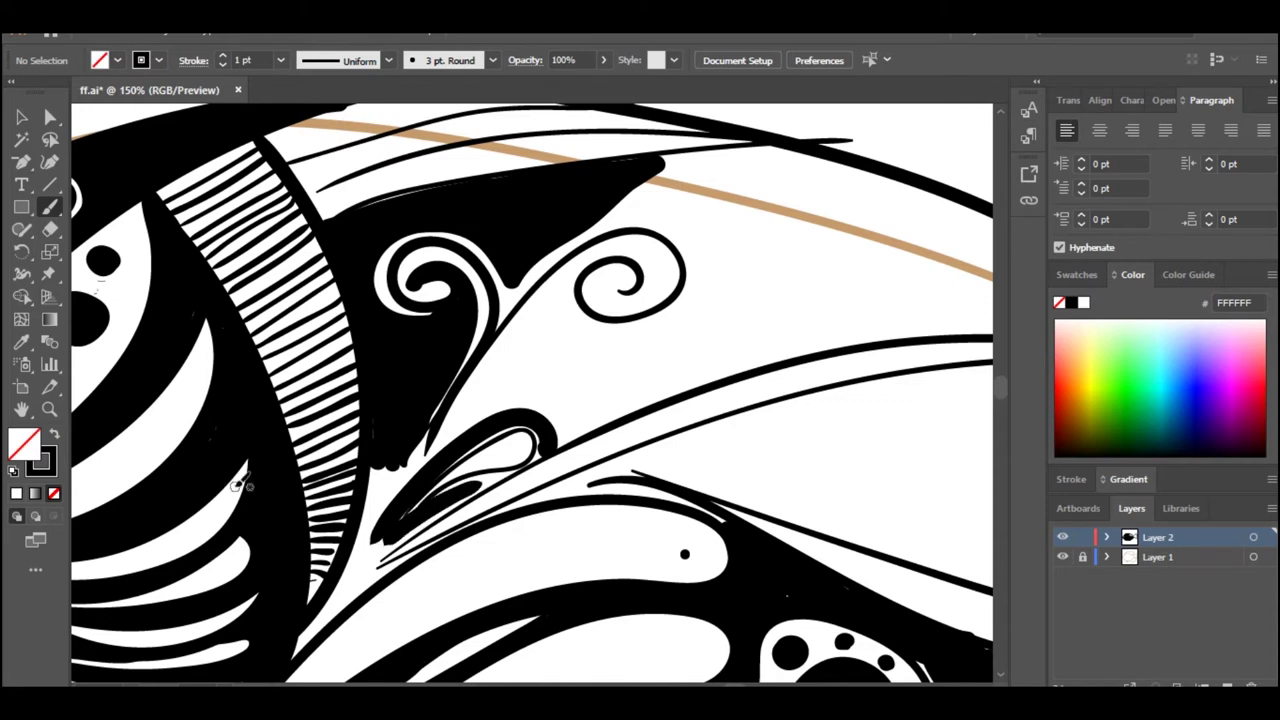
{"action": "mouse_move", "coordinate": [413, 478]}
{"action": "left_mouse_down"}
{"action": "mouse_move", "coordinate": [374, 536]}
{"action": "mouse_move", "coordinate": [505, 473]}
{"action": "left_mouse_up"}
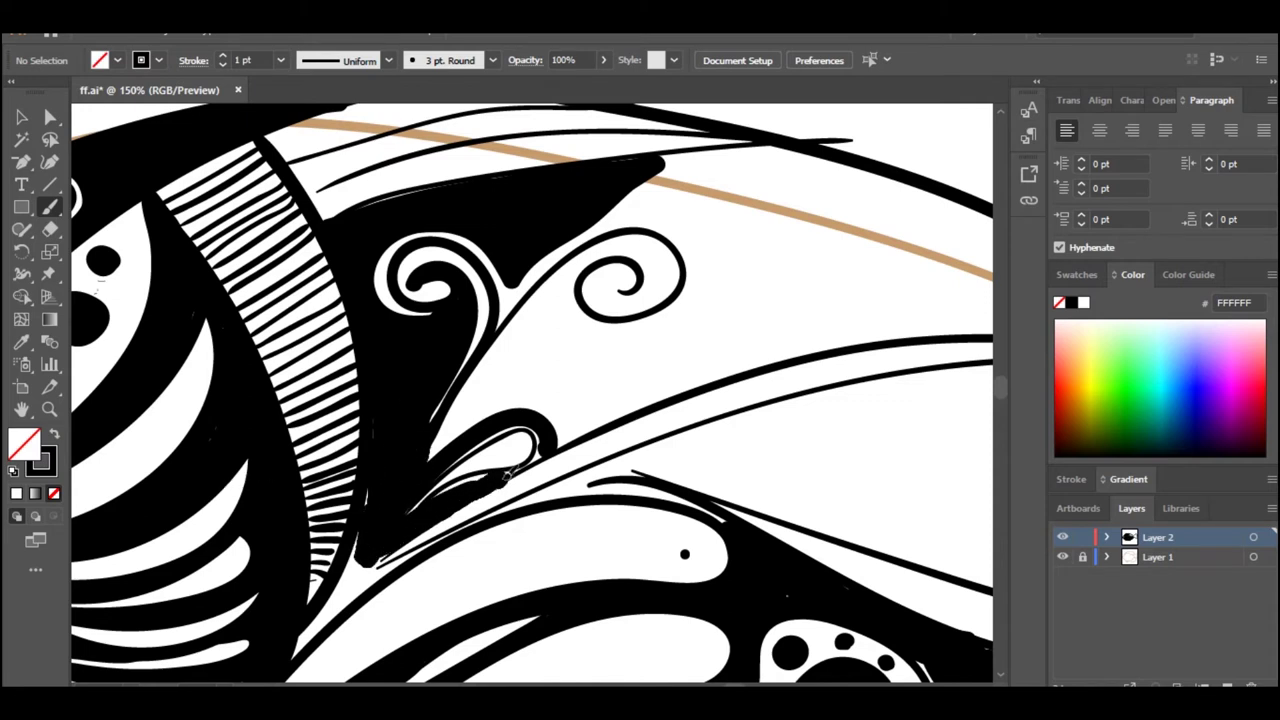
Thicken the leaf loop and the second curl with an inner swirl, and hatch the narrow strip above the black area
{"action": "mouse_move", "coordinate": [548, 437]}
{"action": "left_mouse_down"}
{"action": "mouse_move", "coordinate": [345, 575]}
{"action": "mouse_move", "coordinate": [335, 605]}
{"action": "mouse_move", "coordinate": [491, 514]}
{"action": "mouse_move", "coordinate": [574, 425]}
{"action": "left_mouse_up"}
{"action": "left_click_drag", "start_coordinate": [580, 298], "coordinate": [518, 396]}
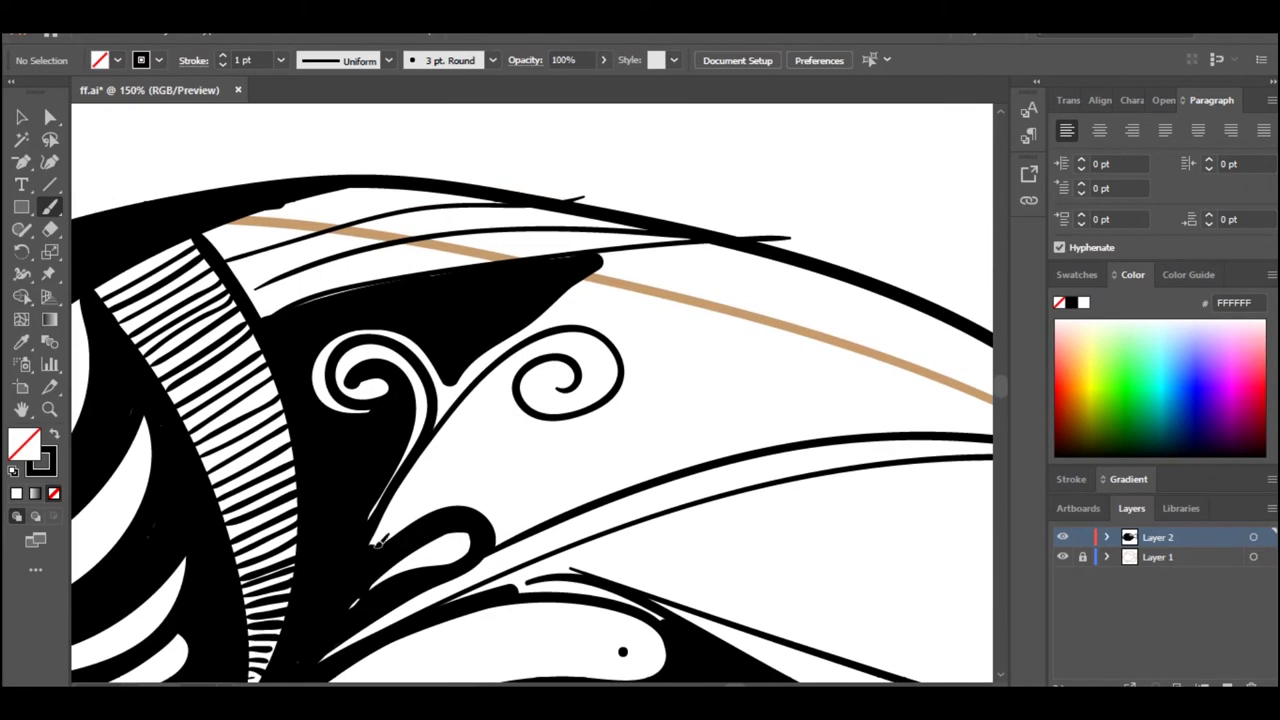
{"action": "mouse_move", "coordinate": [376, 545]}
{"action": "left_mouse_down"}
{"action": "mouse_move", "coordinate": [438, 453]}
{"action": "mouse_move", "coordinate": [556, 341]}
{"action": "mouse_move", "coordinate": [608, 363]}
{"action": "mouse_move", "coordinate": [554, 401]}
{"action": "mouse_move", "coordinate": [589, 404]}
{"action": "left_mouse_up"}
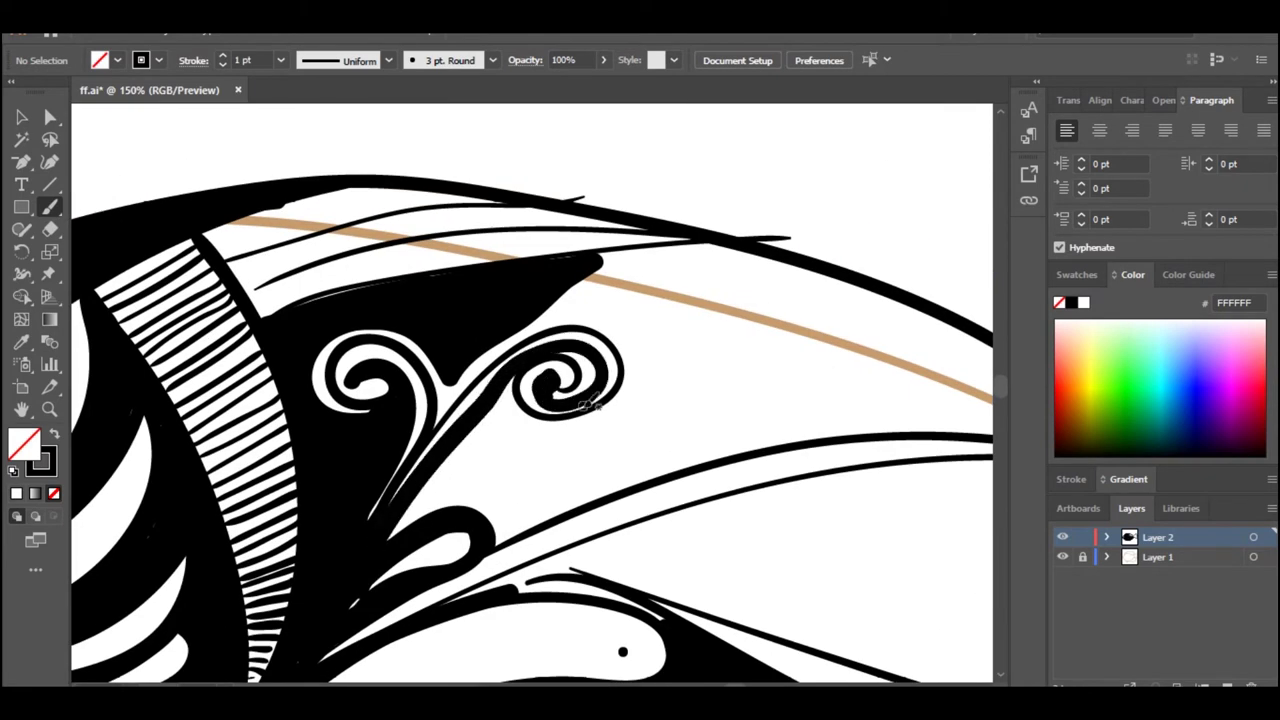
{"action": "mouse_move", "coordinate": [513, 368]}
{"action": "left_mouse_down"}
{"action": "mouse_move", "coordinate": [646, 372]}
{"action": "mouse_move", "coordinate": [647, 322]}
{"action": "mouse_move", "coordinate": [552, 425]}
{"action": "mouse_move", "coordinate": [652, 380]}
{"action": "mouse_move", "coordinate": [567, 310]}
{"action": "mouse_move", "coordinate": [615, 268]}
{"action": "mouse_move", "coordinate": [302, 308]}
{"action": "mouse_move", "coordinate": [370, 222]}
{"action": "mouse_move", "coordinate": [255, 292]}
{"action": "mouse_move", "coordinate": [407, 243]}
{"action": "mouse_move", "coordinate": [637, 230]}
{"action": "left_mouse_up"}
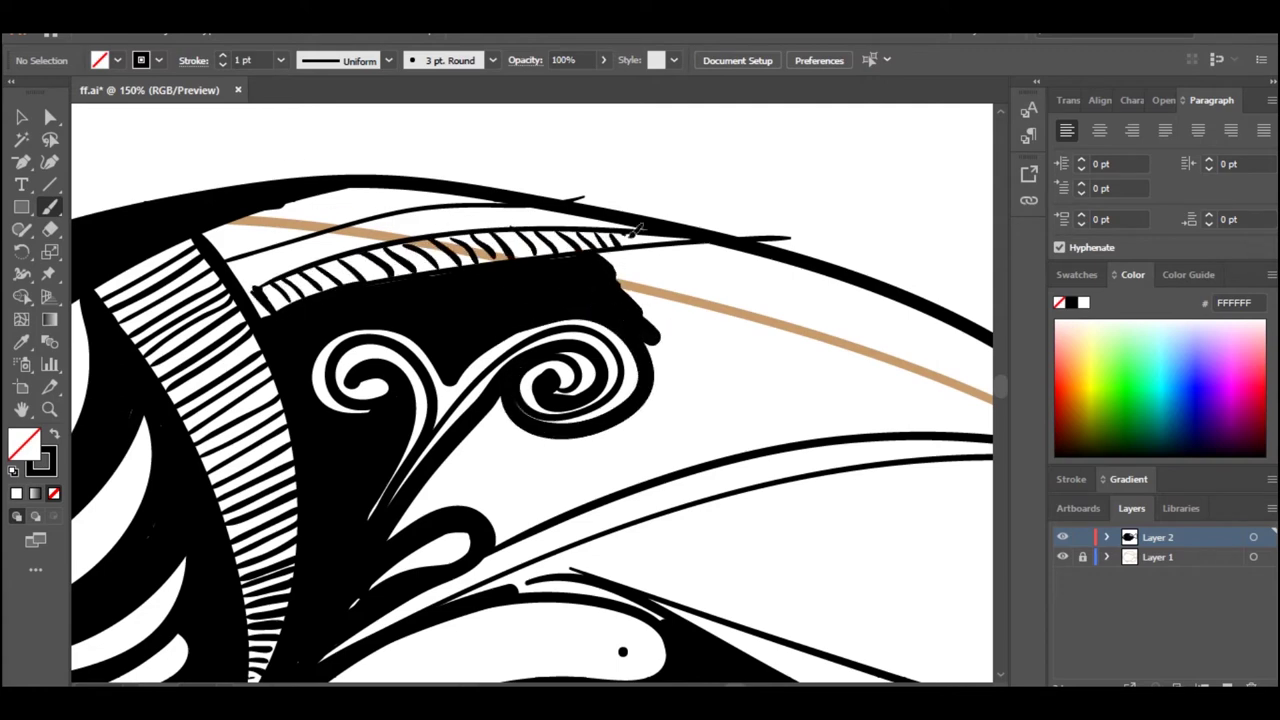
Place a row of black dots in the middle strip and hatch the uppermost strip under the back outline
{"action": "left_click", "coordinate": [252, 268]}
{"action": "left_click", "coordinate": [295, 253]}
{"action": "left_click", "coordinate": [341, 236]}
{"action": "left_click", "coordinate": [392, 224]}
{"action": "left_click", "coordinate": [437, 214]}
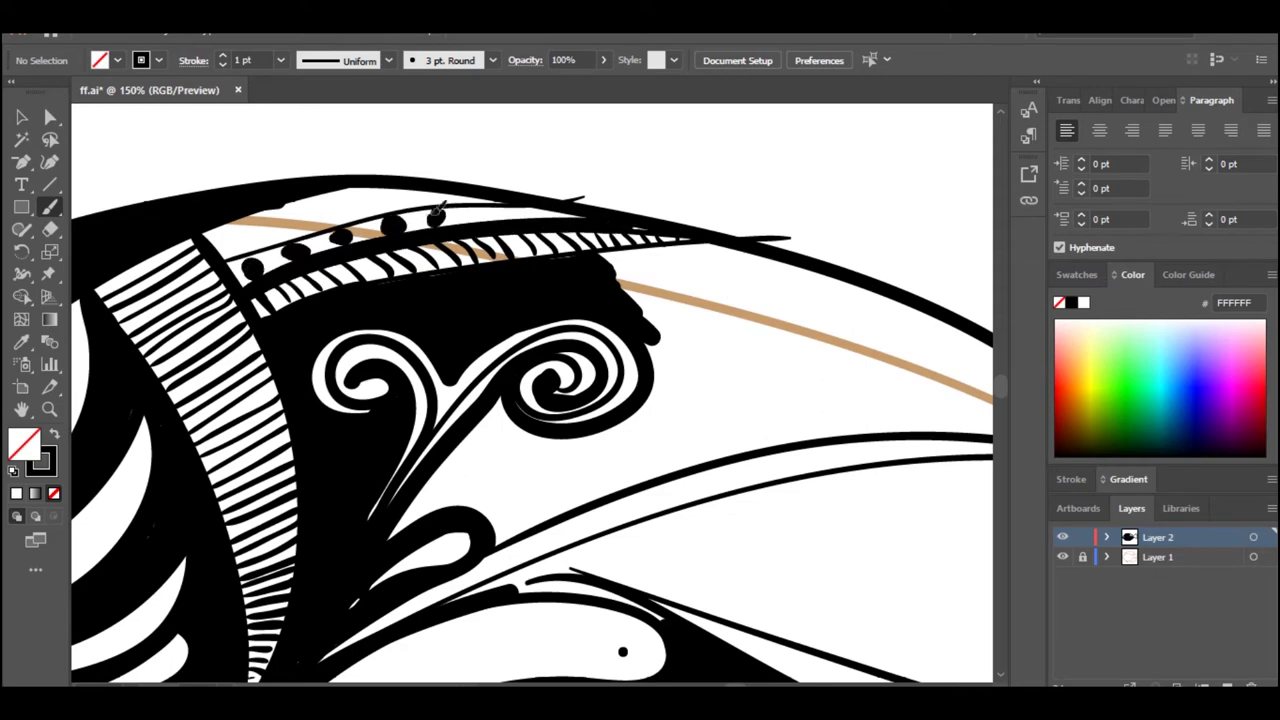
{"action": "mouse_move", "coordinate": [224, 257]}
{"action": "left_mouse_down"}
{"action": "mouse_move", "coordinate": [360, 210]}
{"action": "mouse_move", "coordinate": [490, 199]}
{"action": "left_mouse_up"}
{"action": "mouse_move", "coordinate": [207, 235]}
{"action": "left_mouse_down"}
{"action": "mouse_move", "coordinate": [222, 250]}
{"action": "mouse_move", "coordinate": [244, 244]}
{"action": "left_mouse_up"}
{"action": "left_click_drag", "start_coordinate": [262, 214], "coordinate": [283, 229]}
{"action": "mouse_move", "coordinate": [298, 204]}
{"action": "left_mouse_down"}
{"action": "mouse_move", "coordinate": [314, 217]}
{"action": "mouse_move", "coordinate": [338, 210]}
{"action": "left_mouse_up"}
{"action": "left_click_drag", "start_coordinate": [364, 188], "coordinate": [380, 201]}
Draw a row of teardrop shapes along the curved line below the curls, running towards the tail
{"action": "left_click_drag", "start_coordinate": [671, 335], "coordinate": [461, 323]}
{"action": "left_click_drag", "start_coordinate": [270, 487], "coordinate": [257, 490]}
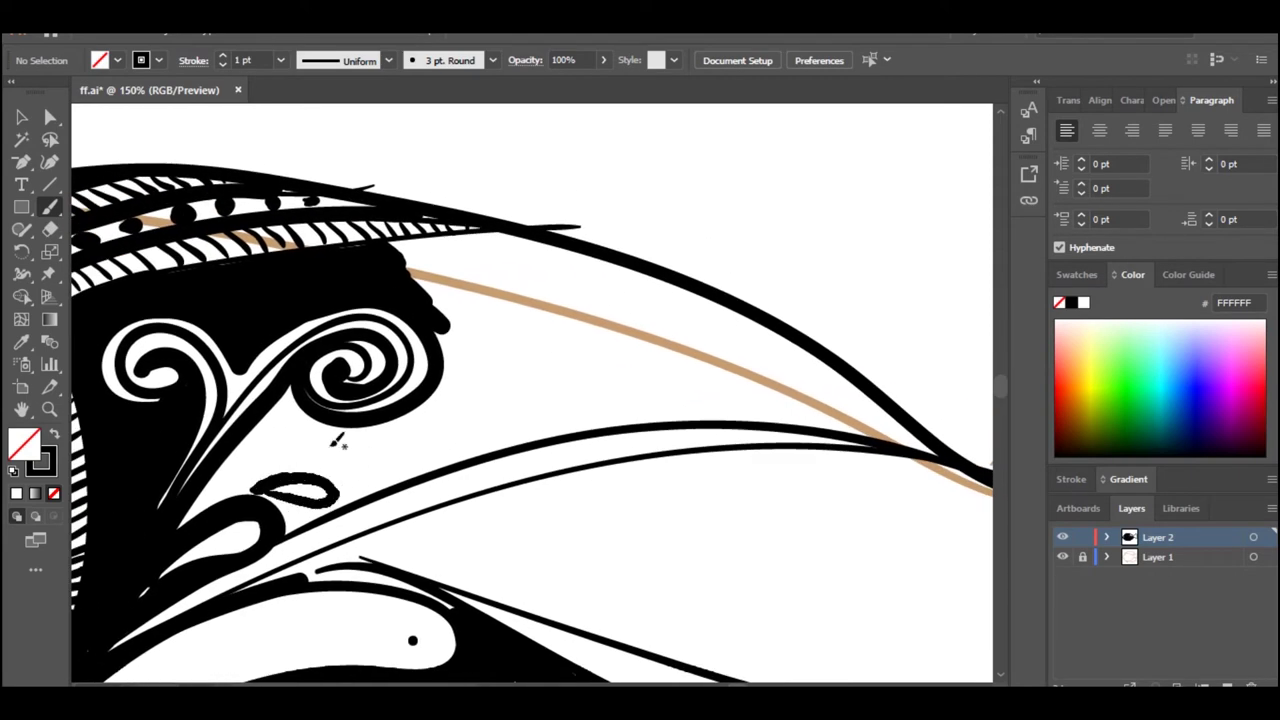
{"action": "left_click_drag", "start_coordinate": [334, 459], "coordinate": [318, 457]}
{"action": "mouse_move", "coordinate": [398, 440]}
{"action": "left_mouse_down"}
{"action": "mouse_move", "coordinate": [684, 368]}
{"action": "mouse_move", "coordinate": [856, 402]}
{"action": "left_mouse_up"}
Fill the area above the teardrops black, leaving a white wedge and an S-shaped curl behind the second spiral
{"action": "mouse_move", "coordinate": [470, 380]}
{"action": "left_mouse_down"}
{"action": "mouse_move", "coordinate": [487, 277]}
{"action": "mouse_move", "coordinate": [514, 350]}
{"action": "mouse_move", "coordinate": [614, 320]}
{"action": "mouse_move", "coordinate": [568, 305]}
{"action": "left_mouse_up"}
{"action": "mouse_move", "coordinate": [540, 352]}
{"action": "left_mouse_down"}
{"action": "mouse_move", "coordinate": [471, 395]}
{"action": "mouse_move", "coordinate": [395, 254]}
{"action": "mouse_move", "coordinate": [426, 271]}
{"action": "mouse_move", "coordinate": [393, 248]}
{"action": "mouse_move", "coordinate": [500, 243]}
{"action": "mouse_move", "coordinate": [414, 262]}
{"action": "mouse_move", "coordinate": [571, 272]}
{"action": "mouse_move", "coordinate": [590, 260]}
{"action": "mouse_move", "coordinate": [622, 287]}
{"action": "mouse_move", "coordinate": [562, 354]}
{"action": "left_mouse_up"}
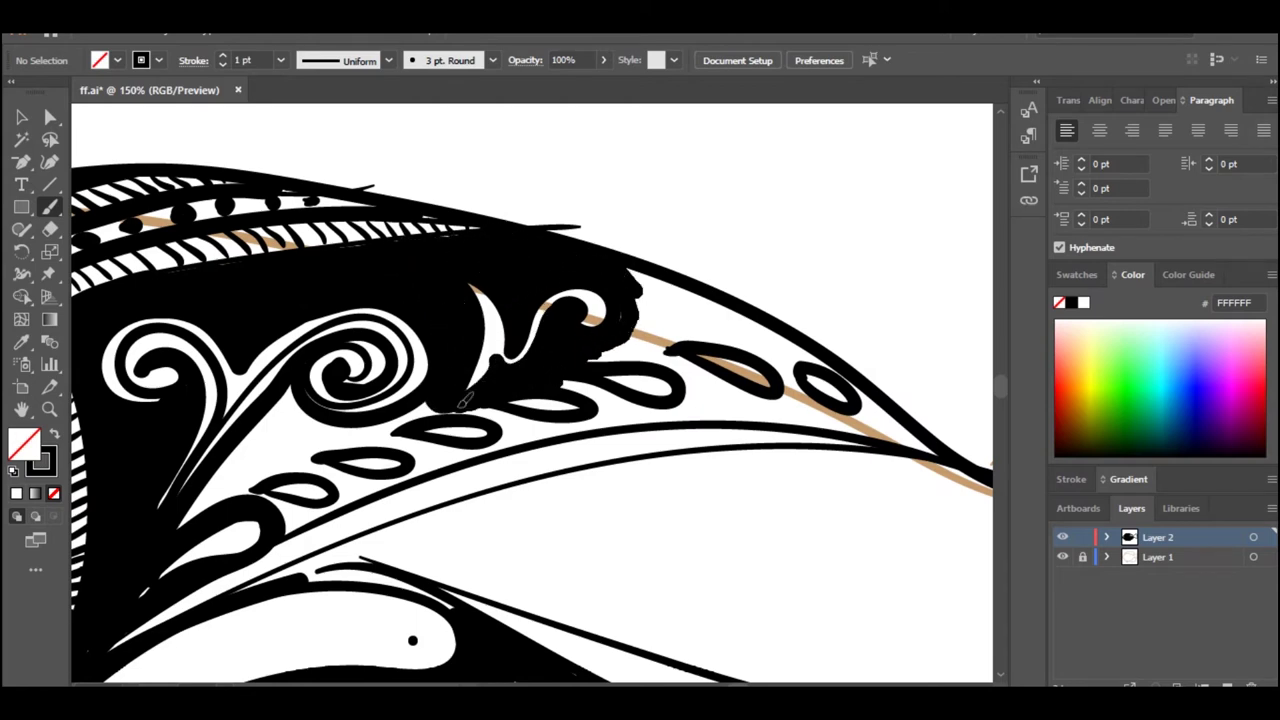
{"action": "left_click_drag", "start_coordinate": [466, 399], "coordinate": [504, 417]}
{"action": "mouse_move", "coordinate": [297, 384]}
{"action": "left_mouse_down"}
{"action": "mouse_move", "coordinate": [385, 425]}
{"action": "mouse_move", "coordinate": [417, 411]}
{"action": "left_mouse_up"}
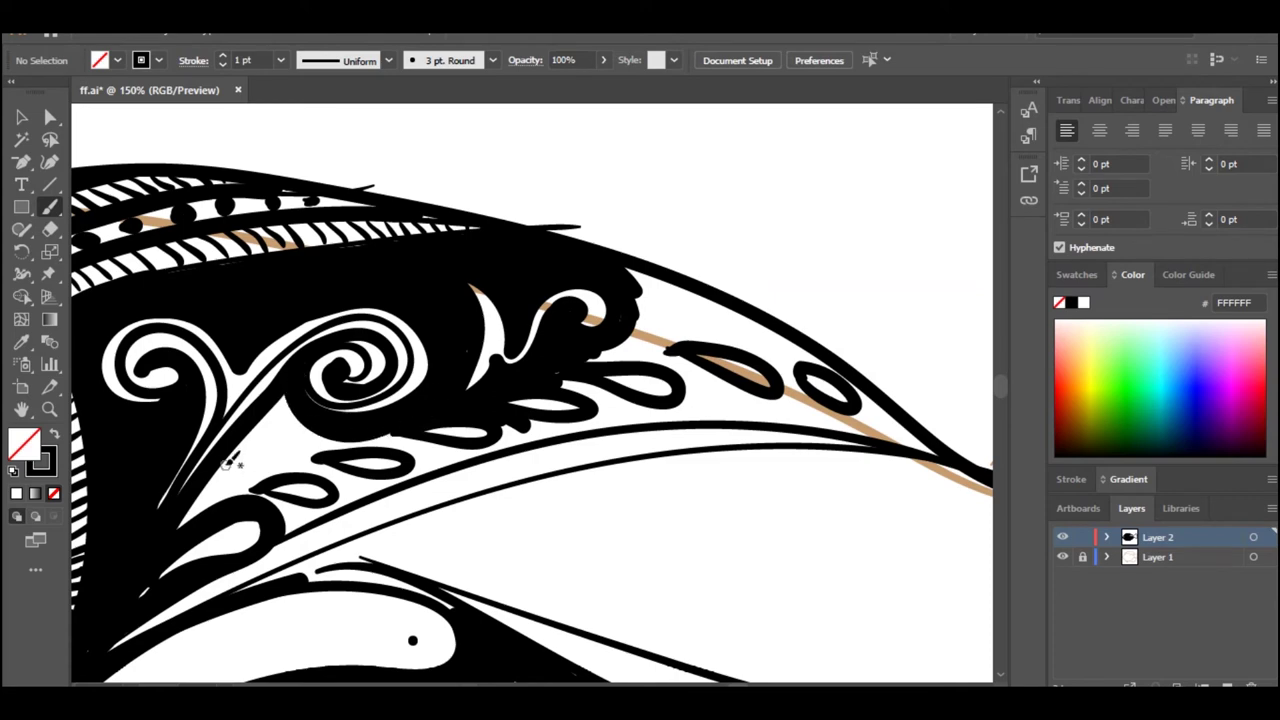
Hatch the white wedge under the second spiral and fill the gaps around the first teardrops black
{"action": "mouse_move", "coordinate": [250, 484]}
{"action": "left_mouse_down"}
{"action": "mouse_move", "coordinate": [330, 466]}
{"action": "mouse_move", "coordinate": [270, 462]}
{"action": "mouse_move", "coordinate": [268, 409]}
{"action": "mouse_move", "coordinate": [256, 467]}
{"action": "mouse_move", "coordinate": [350, 431]}
{"action": "mouse_move", "coordinate": [424, 445]}
{"action": "mouse_move", "coordinate": [428, 464]}
{"action": "mouse_move", "coordinate": [368, 486]}
{"action": "mouse_move", "coordinate": [272, 495]}
{"action": "left_mouse_up"}
{"action": "mouse_move", "coordinate": [368, 490]}
{"action": "left_mouse_down"}
{"action": "mouse_move", "coordinate": [554, 422]}
{"action": "mouse_move", "coordinate": [638, 415]}
{"action": "mouse_move", "coordinate": [561, 384]}
{"action": "mouse_move", "coordinate": [652, 420]}
{"action": "left_mouse_up"}
{"action": "mouse_move", "coordinate": [653, 355]}
{"action": "left_mouse_down"}
{"action": "mouse_move", "coordinate": [467, 413]}
{"action": "mouse_move", "coordinate": [500, 440]}
{"action": "mouse_move", "coordinate": [470, 385]}
{"action": "mouse_move", "coordinate": [600, 395]}
{"action": "mouse_move", "coordinate": [494, 343]}
{"action": "left_mouse_up"}
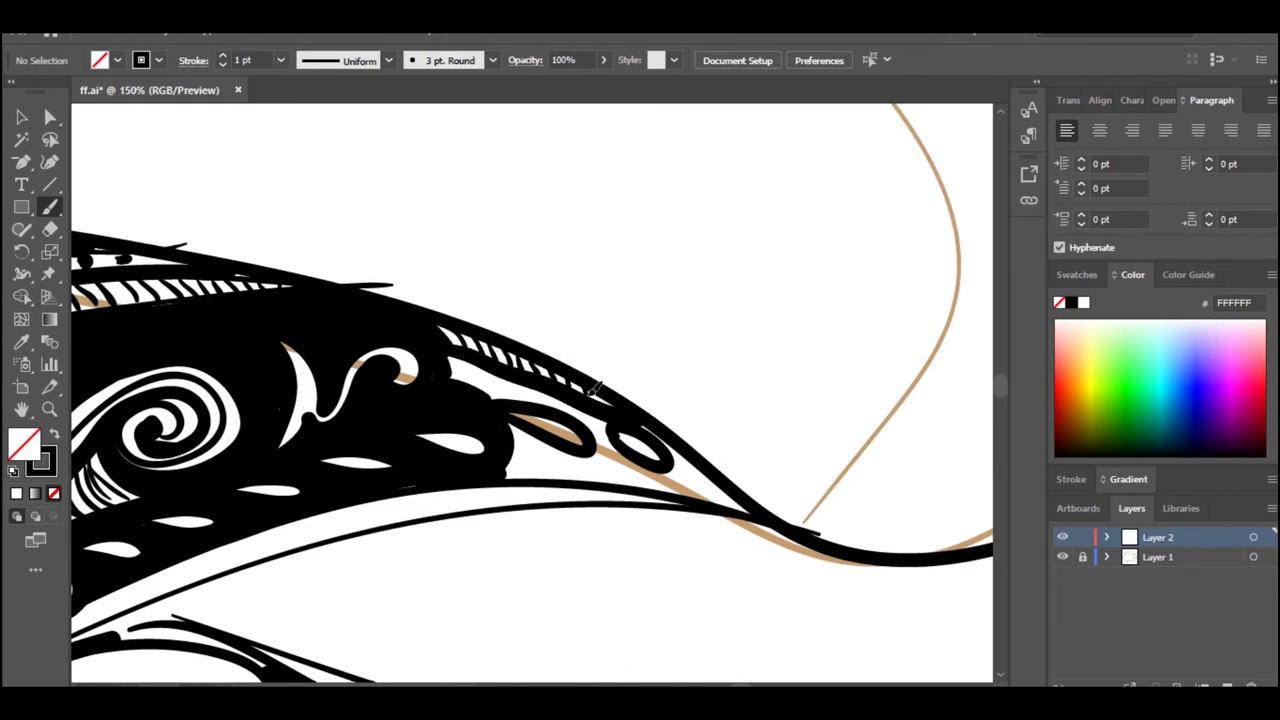
Fill around the last teardrops black and hatch the strip under the back outline and the long curved band below
{"action": "left_click_drag", "start_coordinate": [594, 389], "coordinate": [462, 377]}
{"action": "mouse_move", "coordinate": [548, 397]}
{"action": "left_mouse_down"}
{"action": "mouse_move", "coordinate": [520, 465]}
{"action": "mouse_move", "coordinate": [715, 495]}
{"action": "mouse_move", "coordinate": [650, 440]}
{"action": "mouse_move", "coordinate": [537, 477]}
{"action": "left_mouse_up"}
{"action": "left_click_drag", "start_coordinate": [474, 451], "coordinate": [649, 286]}
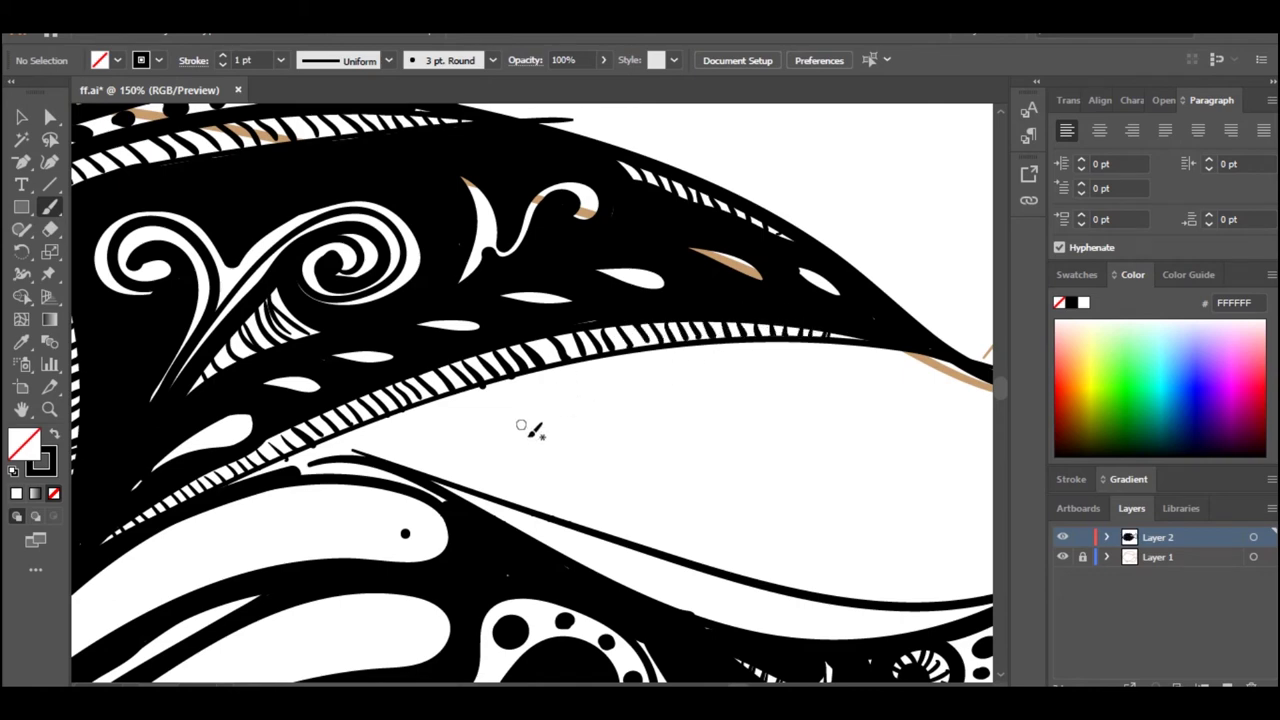
Draw teardrops with crescents behind them across the blank middle body, ending in a stack of nested crescents
{"action": "mouse_move", "coordinate": [440, 413]}
{"action": "left_mouse_down"}
{"action": "mouse_move", "coordinate": [500, 472]}
{"action": "mouse_move", "coordinate": [468, 398]}
{"action": "left_mouse_up"}
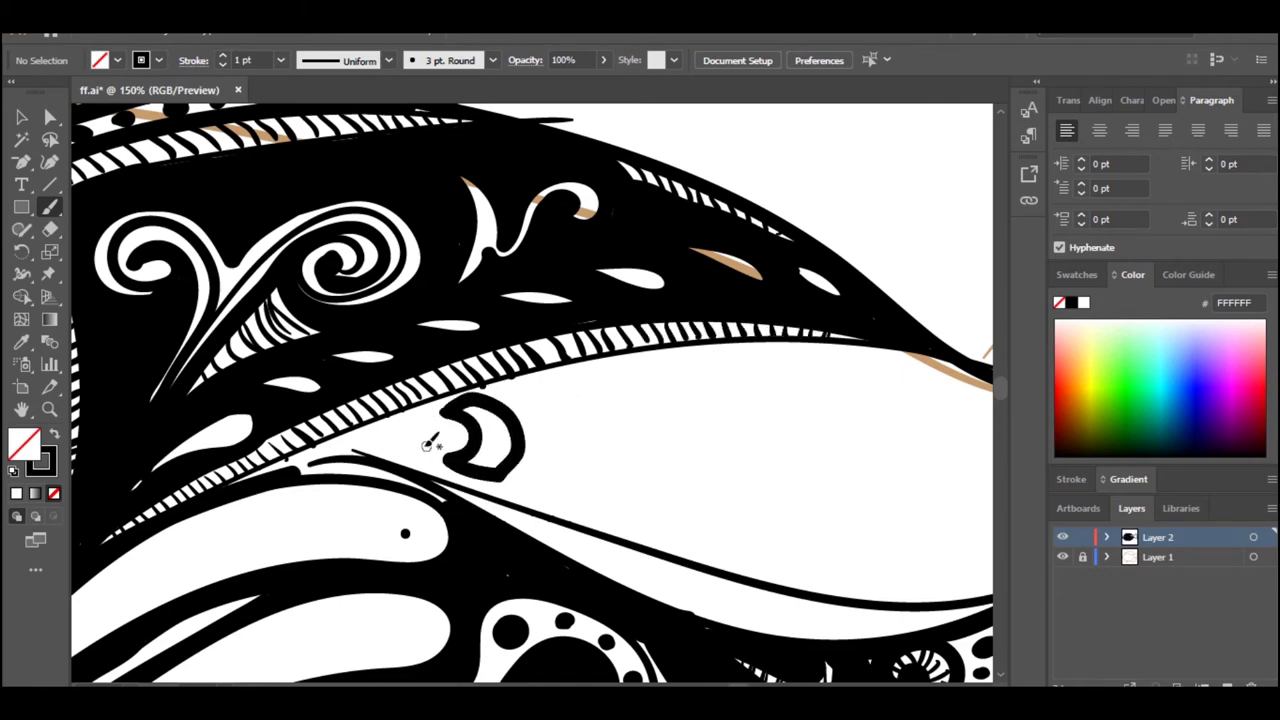
{"action": "left_click_drag", "start_coordinate": [397, 439], "coordinate": [418, 449]}
{"action": "mouse_move", "coordinate": [581, 383]}
{"action": "left_mouse_down"}
{"action": "mouse_move", "coordinate": [686, 396]}
{"action": "mouse_move", "coordinate": [584, 382]}
{"action": "left_mouse_up"}
{"action": "mouse_move", "coordinate": [606, 411]}
{"action": "left_mouse_down"}
{"action": "mouse_move", "coordinate": [547, 439]}
{"action": "mouse_move", "coordinate": [601, 412]}
{"action": "left_mouse_up"}
{"action": "left_click_drag", "start_coordinate": [814, 425], "coordinate": [602, 394]}
{"action": "mouse_move", "coordinate": [571, 332]}
{"action": "left_mouse_down"}
{"action": "mouse_move", "coordinate": [659, 470]}
{"action": "mouse_move", "coordinate": [573, 333]}
{"action": "mouse_move", "coordinate": [586, 372]}
{"action": "left_mouse_up"}
{"action": "left_click_drag", "start_coordinate": [695, 411], "coordinate": [466, 353]}
{"action": "mouse_move", "coordinate": [480, 282]}
{"action": "left_mouse_down"}
{"action": "mouse_move", "coordinate": [529, 385]}
{"action": "mouse_move", "coordinate": [488, 288]}
{"action": "left_mouse_up"}
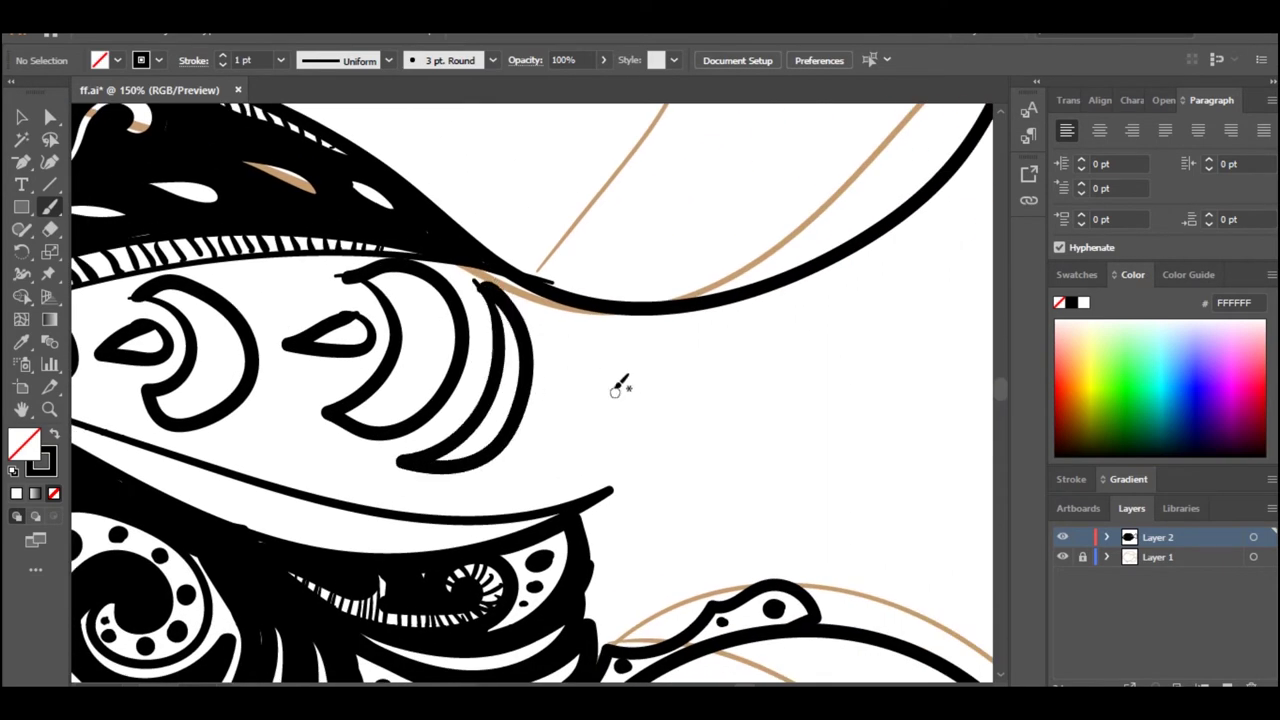
Draw a long pointed leaf below the nested crescents and an extra line along the strip under the middle body
{"action": "left_click_drag", "start_coordinate": [613, 392], "coordinate": [384, 340]}
{"action": "mouse_move", "coordinate": [268, 424]}
{"action": "left_mouse_down"}
{"action": "mouse_move", "coordinate": [380, 387]}
{"action": "mouse_move", "coordinate": [268, 424]}
{"action": "left_mouse_up"}
{"action": "left_click_drag", "start_coordinate": [284, 420], "coordinate": [911, 410]}
Fill the front of the middle body black around the first teardrops and dot the smallest crescent
{"action": "mouse_move", "coordinate": [255, 304]}
{"action": "left_mouse_down"}
{"action": "mouse_move", "coordinate": [297, 289]}
{"action": "mouse_move", "coordinate": [347, 299]}
{"action": "left_mouse_up"}
{"action": "mouse_move", "coordinate": [428, 318]}
{"action": "left_mouse_down"}
{"action": "mouse_move", "coordinate": [663, 380]}
{"action": "mouse_move", "coordinate": [988, 435]}
{"action": "left_mouse_up"}
{"action": "mouse_move", "coordinate": [467, 318]}
{"action": "left_mouse_down"}
{"action": "mouse_move", "coordinate": [486, 245]}
{"action": "mouse_move", "coordinate": [487, 263]}
{"action": "mouse_move", "coordinate": [548, 244]}
{"action": "mouse_move", "coordinate": [518, 222]}
{"action": "mouse_move", "coordinate": [506, 234]}
{"action": "mouse_move", "coordinate": [566, 246]}
{"action": "mouse_move", "coordinate": [506, 314]}
{"action": "mouse_move", "coordinate": [569, 297]}
{"action": "mouse_move", "coordinate": [494, 292]}
{"action": "mouse_move", "coordinate": [531, 330]}
{"action": "mouse_move", "coordinate": [476, 318]}
{"action": "left_mouse_up"}
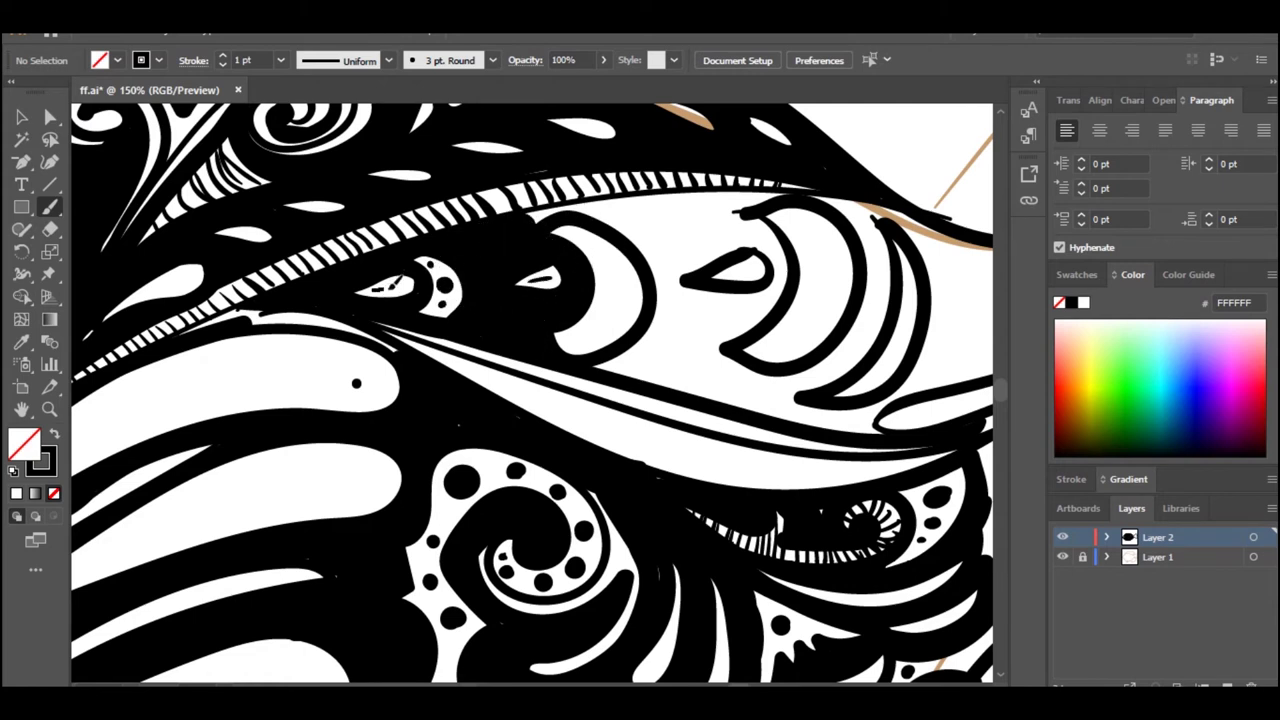
Dot the second crescent and fill the rest of the middle body black up to the nested crescents
{"action": "left_click_drag", "start_coordinate": [612, 256], "coordinate": [603, 254]}
{"action": "left_click_drag", "start_coordinate": [606, 288], "coordinate": [622, 290]}
{"action": "left_click_drag", "start_coordinate": [600, 318], "coordinate": [585, 336]}
{"action": "mouse_move", "coordinate": [545, 216]}
{"action": "left_mouse_down"}
{"action": "mouse_move", "coordinate": [645, 214]}
{"action": "mouse_move", "coordinate": [668, 286]}
{"action": "left_mouse_up"}
{"action": "mouse_move", "coordinate": [680, 270]}
{"action": "left_mouse_down"}
{"action": "mouse_move", "coordinate": [780, 262]}
{"action": "mouse_move", "coordinate": [680, 240]}
{"action": "mouse_move", "coordinate": [694, 199]}
{"action": "mouse_move", "coordinate": [740, 300]}
{"action": "mouse_move", "coordinate": [640, 365]}
{"action": "mouse_move", "coordinate": [880, 410]}
{"action": "mouse_move", "coordinate": [700, 365]}
{"action": "mouse_move", "coordinate": [870, 310]}
{"action": "mouse_move", "coordinate": [880, 215]}
{"action": "mouse_move", "coordinate": [808, 368]}
{"action": "left_mouse_up"}
{"action": "left_click_drag", "start_coordinate": [770, 297], "coordinate": [496, 338]}
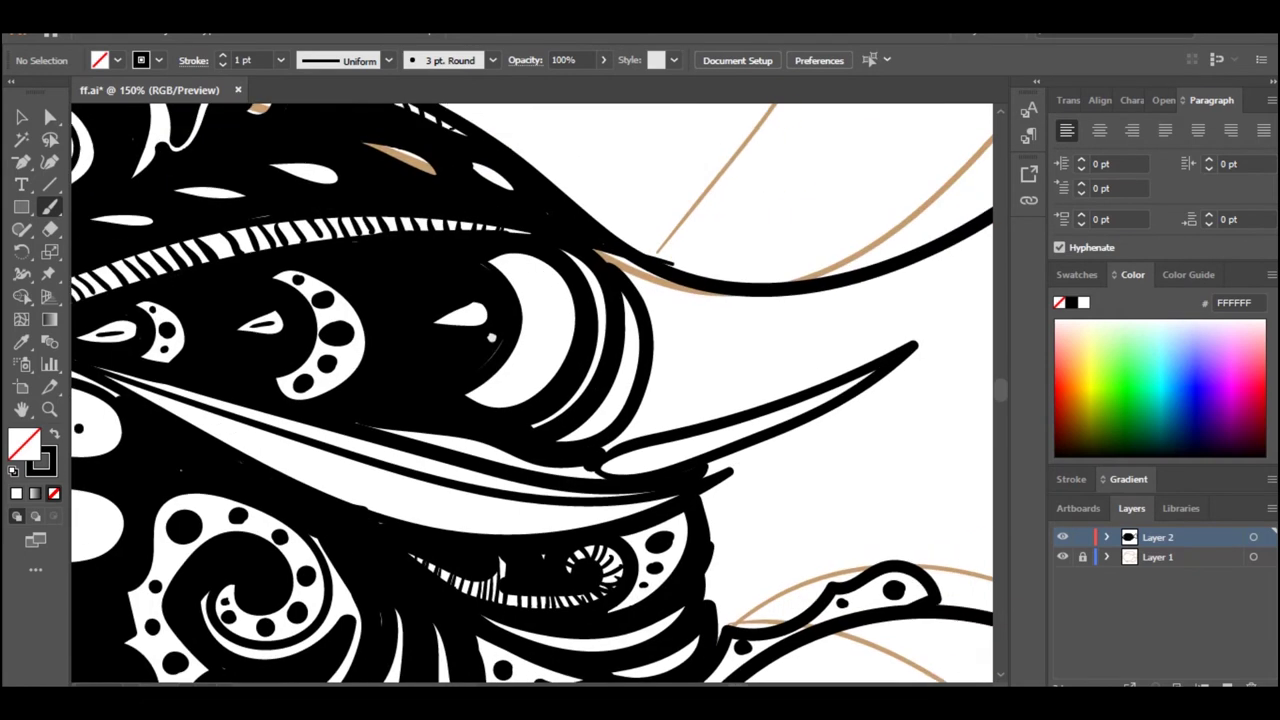
Extend the nested crescents as white stripes on black along the tail base, and dot the large crescent
{"action": "mouse_move", "coordinate": [610, 242]}
{"action": "left_mouse_down"}
{"action": "mouse_move", "coordinate": [655, 282]}
{"action": "mouse_move", "coordinate": [613, 442]}
{"action": "left_mouse_up"}
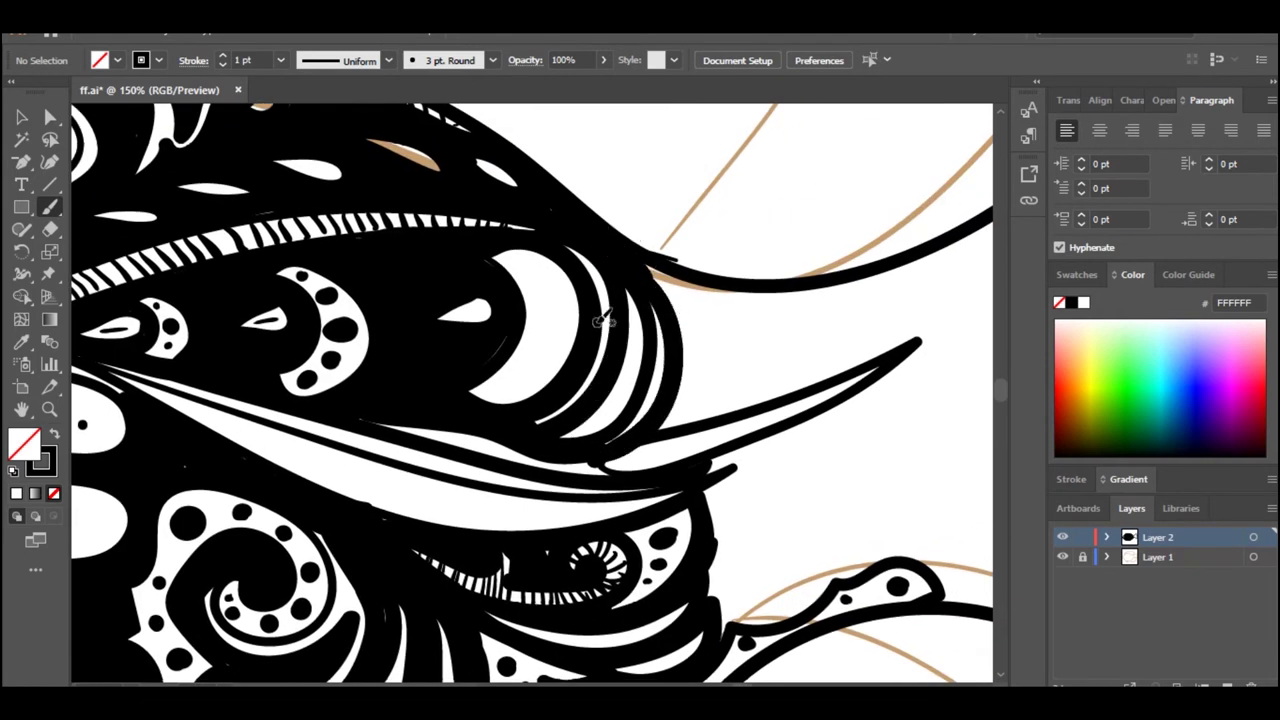
{"action": "mouse_move", "coordinate": [597, 305]}
{"action": "left_mouse_down"}
{"action": "mouse_move", "coordinate": [680, 420]}
{"action": "mouse_move", "coordinate": [740, 294]}
{"action": "mouse_move", "coordinate": [770, 400]}
{"action": "mouse_move", "coordinate": [790, 296]}
{"action": "mouse_move", "coordinate": [845, 385]}
{"action": "mouse_move", "coordinate": [871, 283]}
{"action": "mouse_move", "coordinate": [910, 350]}
{"action": "mouse_move", "coordinate": [918, 320]}
{"action": "left_mouse_up"}
{"action": "left_click", "coordinate": [546, 289]}
{"action": "left_click", "coordinate": [546, 327]}
{"action": "left_click", "coordinate": [535, 361]}
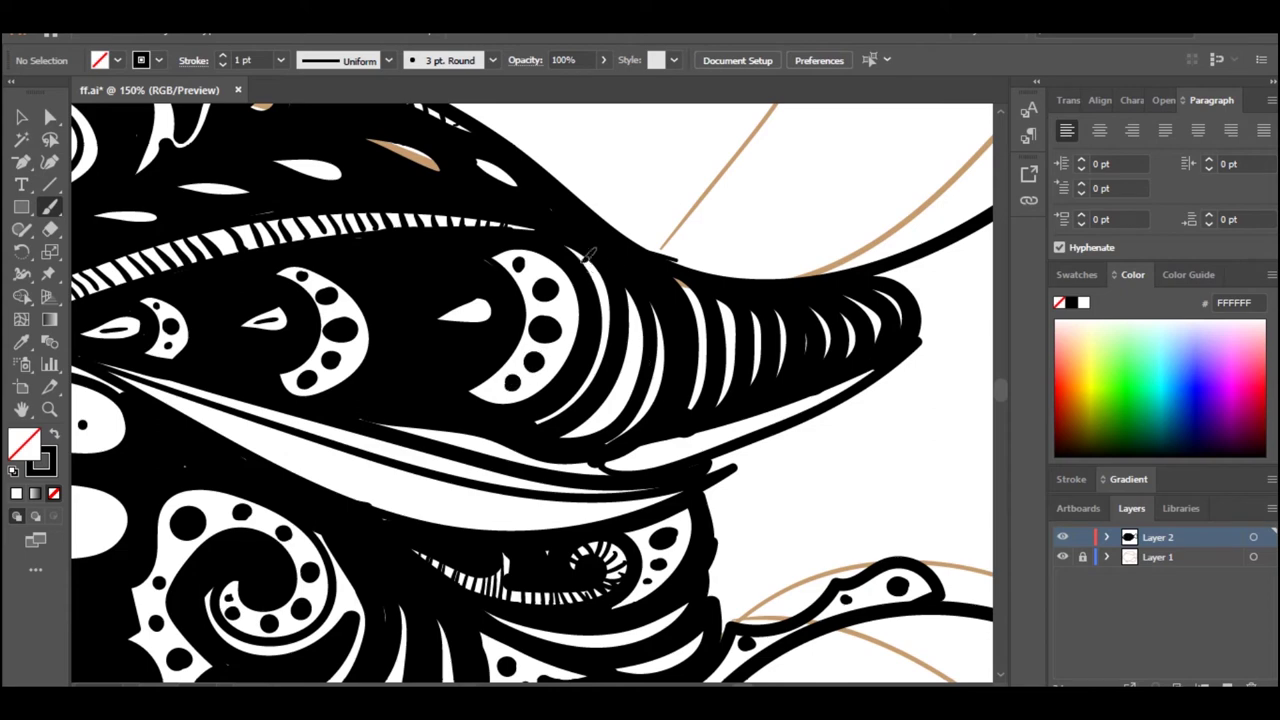
Hatch the narrow nested crescents and the thin strip beneath them, and dot the long white strip below
{"action": "left_click_drag", "start_coordinate": [581, 437], "coordinate": [614, 373]}
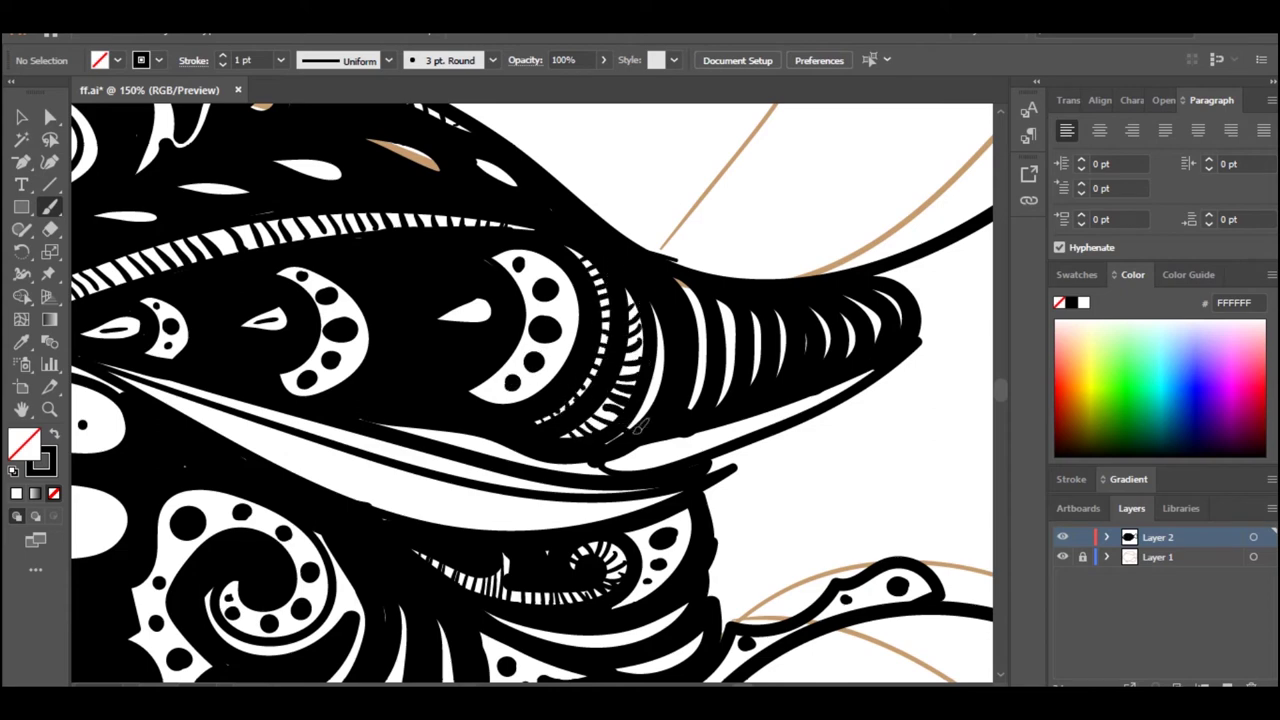
{"action": "scroll", "coordinate": [663, 318], "scroll_direction": "down", "scroll_amount": 3}
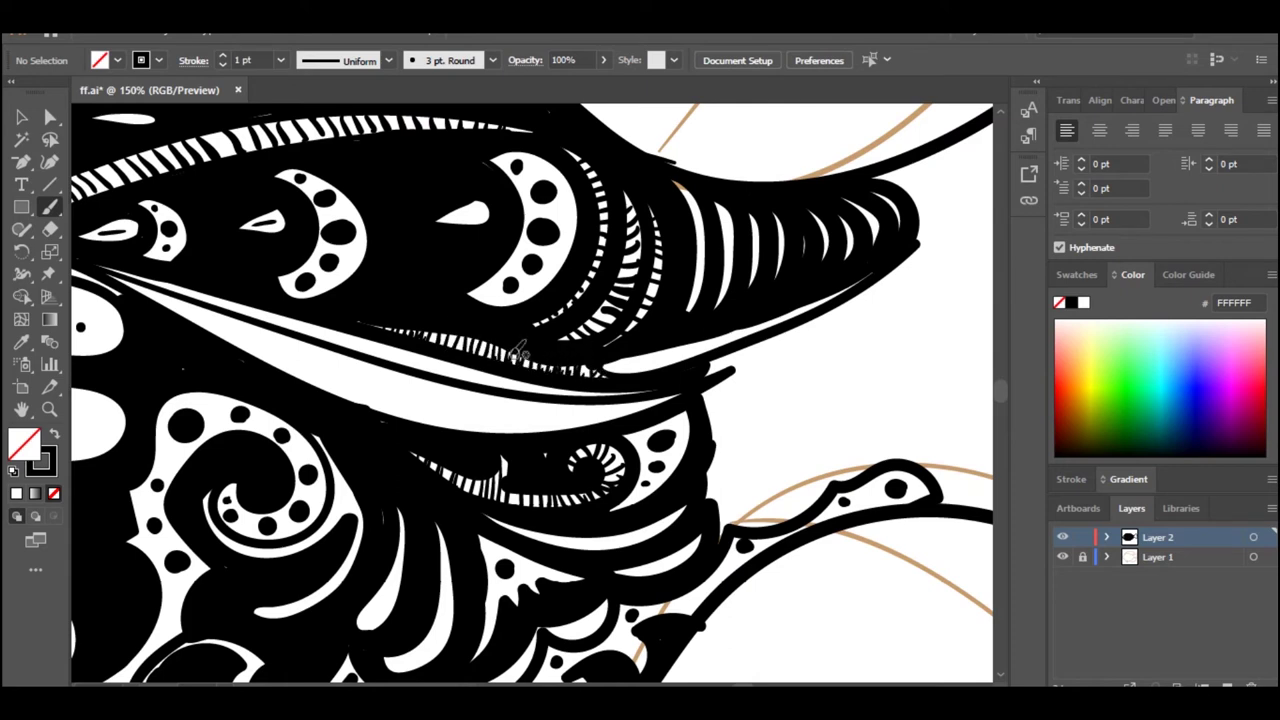
{"action": "scroll", "coordinate": [405, 348], "scroll_direction": "left", "scroll_amount": 4}
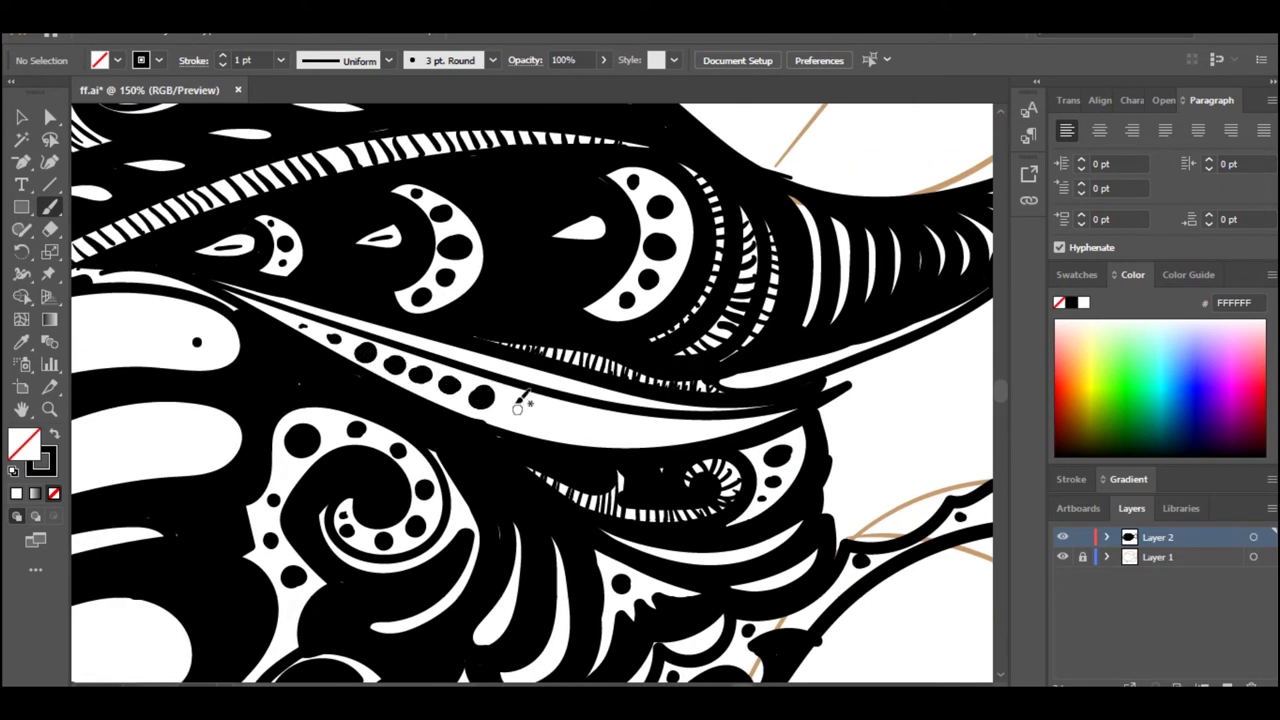
{"action": "scroll", "coordinate": [672, 428], "scroll_direction": "right", "scroll_amount": 5}
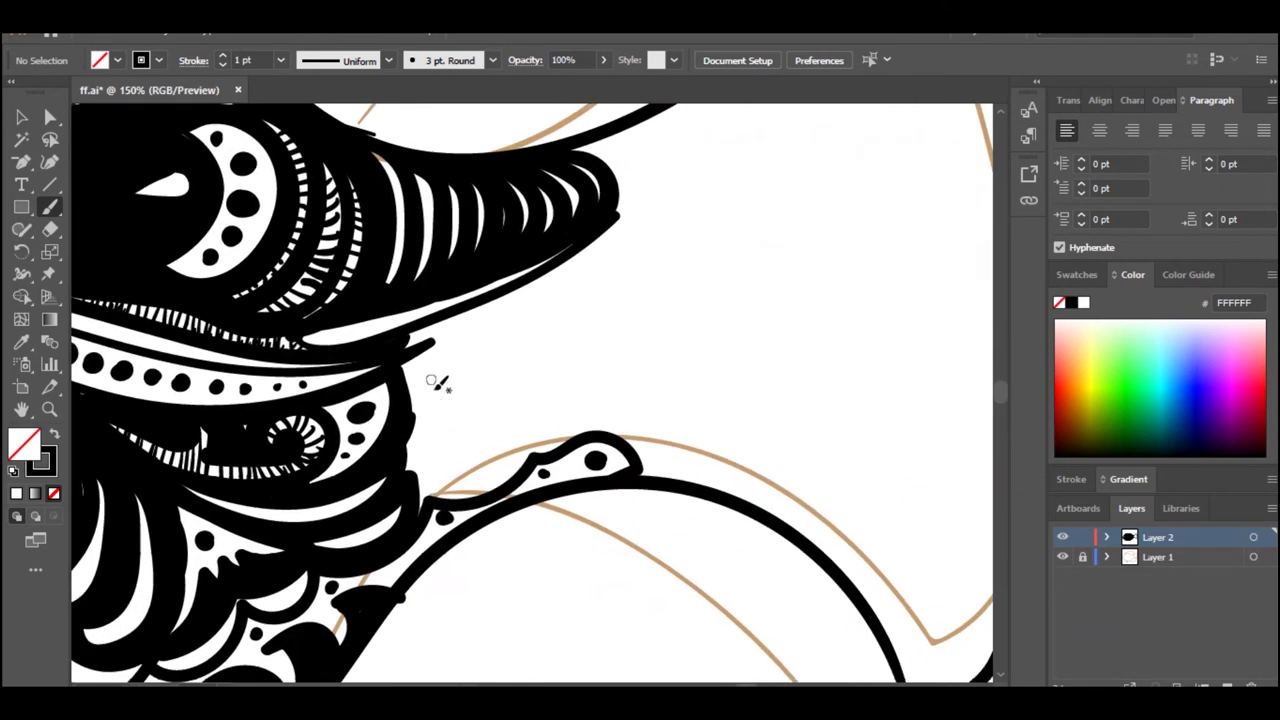
Draw a curved pointed leaf behind the body and a wide curved band with a jagged outer edge across the tail base
{"action": "left_click_drag", "start_coordinate": [490, 380], "coordinate": [385, 440]}
{"action": "mouse_move", "coordinate": [342, 401]}
{"action": "left_mouse_down"}
{"action": "mouse_move", "coordinate": [583, 306]}
{"action": "mouse_move", "coordinate": [620, 258]}
{"action": "left_mouse_up"}
{"action": "mouse_move", "coordinate": [580, 171]}
{"action": "left_mouse_down"}
{"action": "mouse_move", "coordinate": [643, 200]}
{"action": "mouse_move", "coordinate": [680, 505]}
{"action": "mouse_move", "coordinate": [583, 183]}
{"action": "left_mouse_up"}
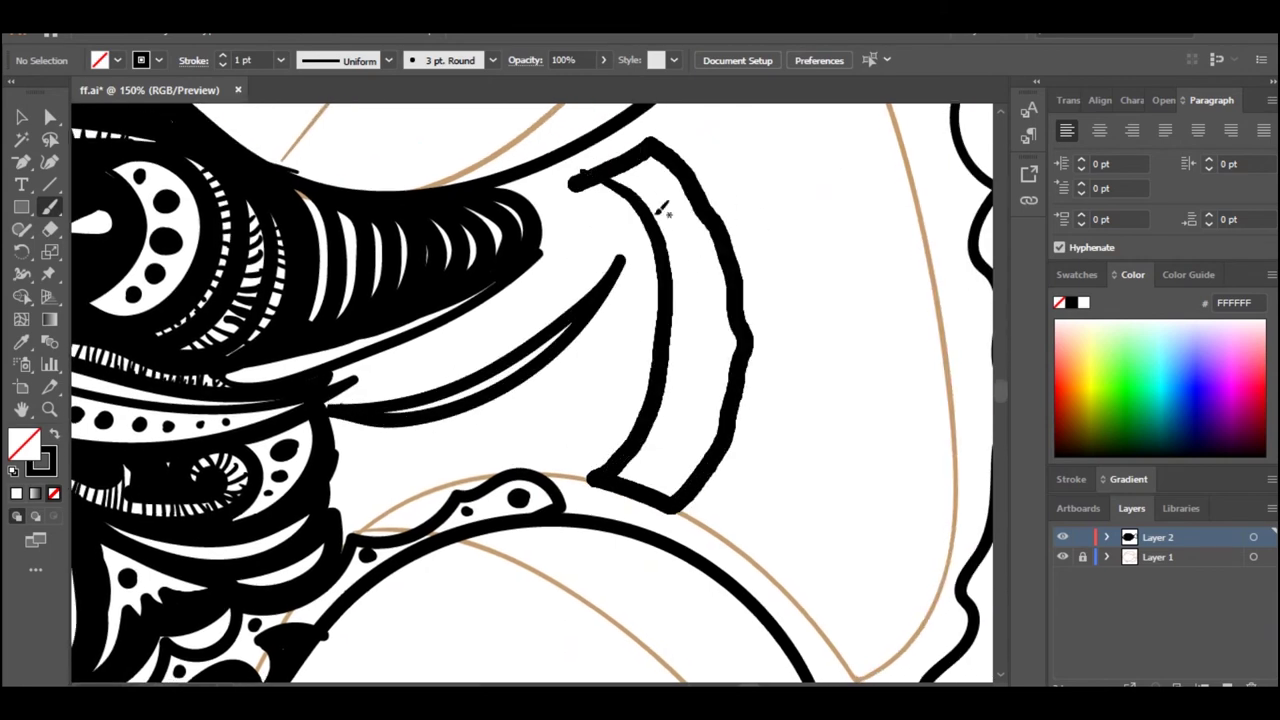
Ink thick black sweeping strokes from the body to the top of the curved band, leaving thin white slivers
{"action": "left_click_drag", "start_coordinate": [500, 190], "coordinate": [555, 194]}
{"action": "mouse_move", "coordinate": [545, 252]}
{"action": "left_mouse_down"}
{"action": "mouse_move", "coordinate": [586, 178]}
{"action": "mouse_move", "coordinate": [648, 117]}
{"action": "left_mouse_up"}
{"action": "left_click_drag", "start_coordinate": [588, 192], "coordinate": [332, 396]}
{"action": "mouse_move", "coordinate": [332, 400]}
{"action": "left_mouse_down"}
{"action": "mouse_move", "coordinate": [510, 332]}
{"action": "mouse_move", "coordinate": [582, 238]}
{"action": "left_mouse_up"}
{"action": "mouse_move", "coordinate": [348, 398]}
{"action": "left_mouse_down"}
{"action": "mouse_move", "coordinate": [400, 388]}
{"action": "mouse_move", "coordinate": [597, 178]}
{"action": "mouse_move", "coordinate": [490, 408]}
{"action": "mouse_move", "coordinate": [615, 192]}
{"action": "left_mouse_up"}
Fill the tail base black around a white curl and white ovals, and hatch the wide curved band
{"action": "mouse_move", "coordinate": [358, 426]}
{"action": "left_mouse_down"}
{"action": "mouse_move", "coordinate": [492, 436]}
{"action": "mouse_move", "coordinate": [378, 456]}
{"action": "mouse_move", "coordinate": [340, 436]}
{"action": "mouse_move", "coordinate": [342, 516]}
{"action": "mouse_move", "coordinate": [444, 496]}
{"action": "mouse_move", "coordinate": [521, 422]}
{"action": "left_mouse_up"}
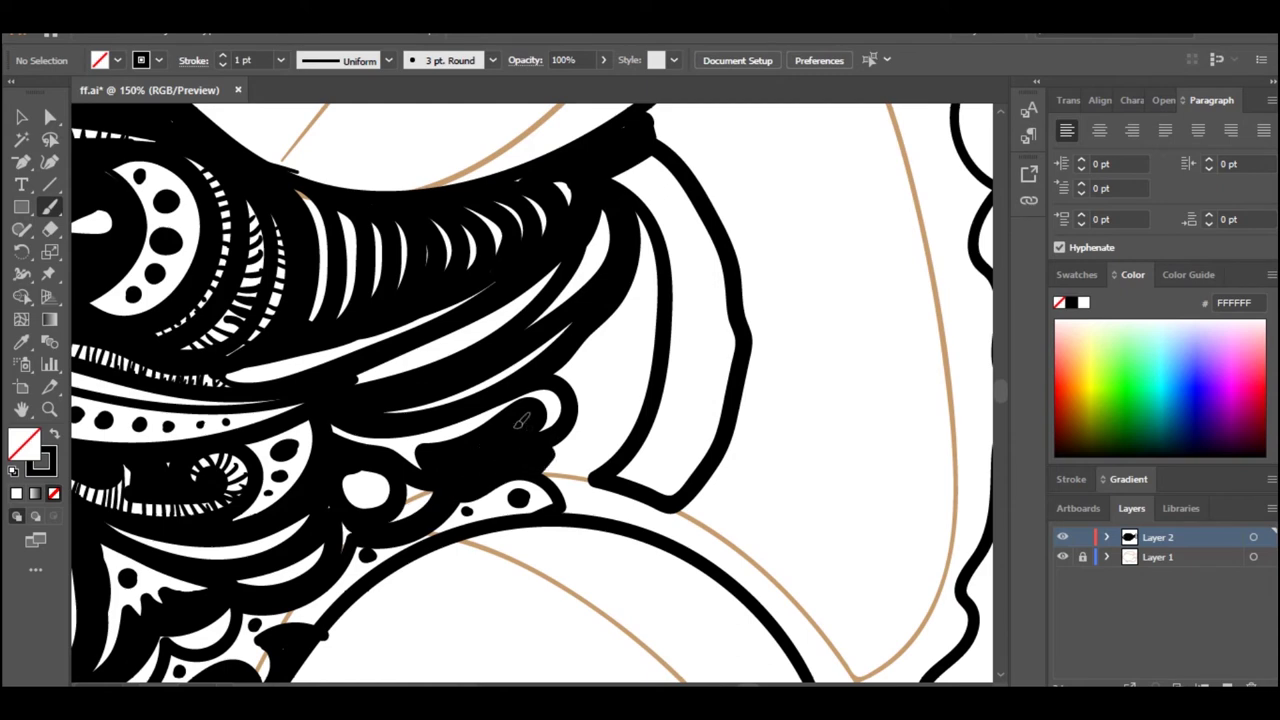
{"action": "mouse_move", "coordinate": [658, 309]}
{"action": "left_mouse_down"}
{"action": "mouse_move", "coordinate": [660, 336]}
{"action": "mouse_move", "coordinate": [605, 455]}
{"action": "mouse_move", "coordinate": [570, 455]}
{"action": "mouse_move", "coordinate": [676, 512]}
{"action": "left_mouse_up"}
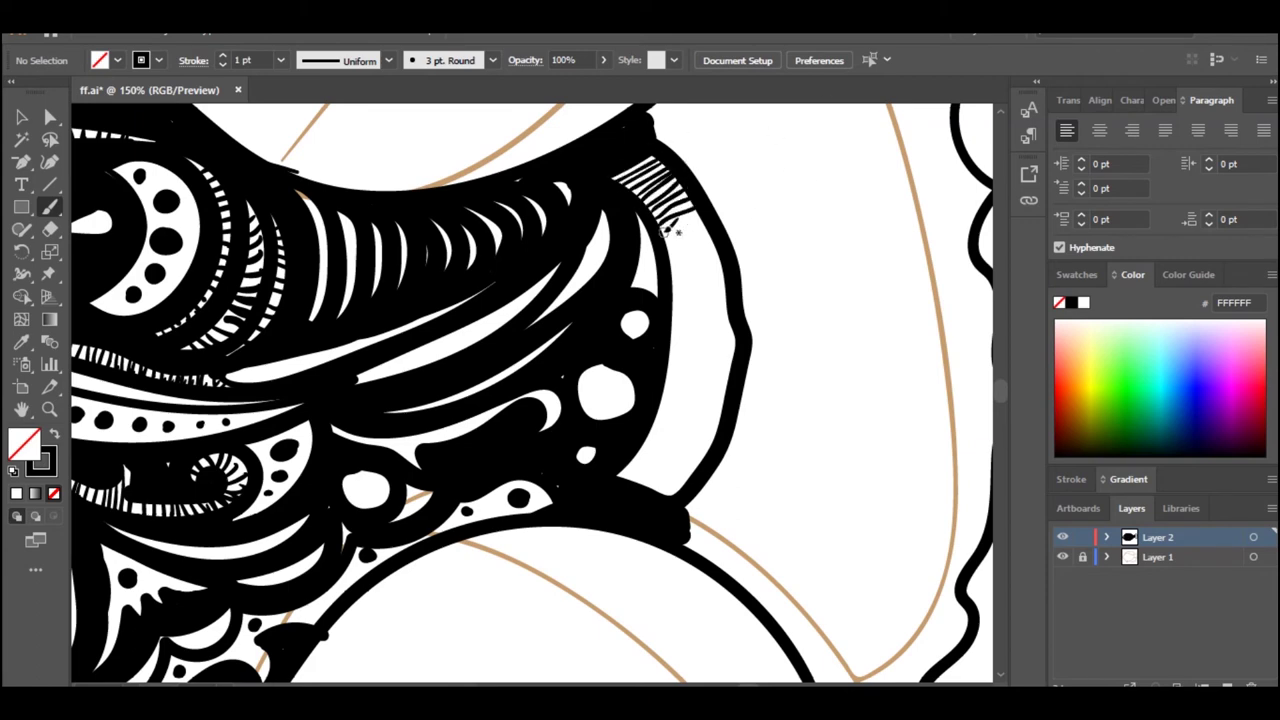
{"action": "mouse_move", "coordinate": [719, 279]}
{"action": "left_mouse_down"}
{"action": "mouse_move", "coordinate": [674, 323]}
{"action": "mouse_move", "coordinate": [680, 420]}
{"action": "mouse_move", "coordinate": [641, 451]}
{"action": "mouse_move", "coordinate": [689, 486]}
{"action": "left_mouse_up"}
Draw a wavy inner line down the tail fin, parallel to its scalloped outer edge
{"action": "left_click_drag", "start_coordinate": [800, 190], "coordinate": [503, 407]}
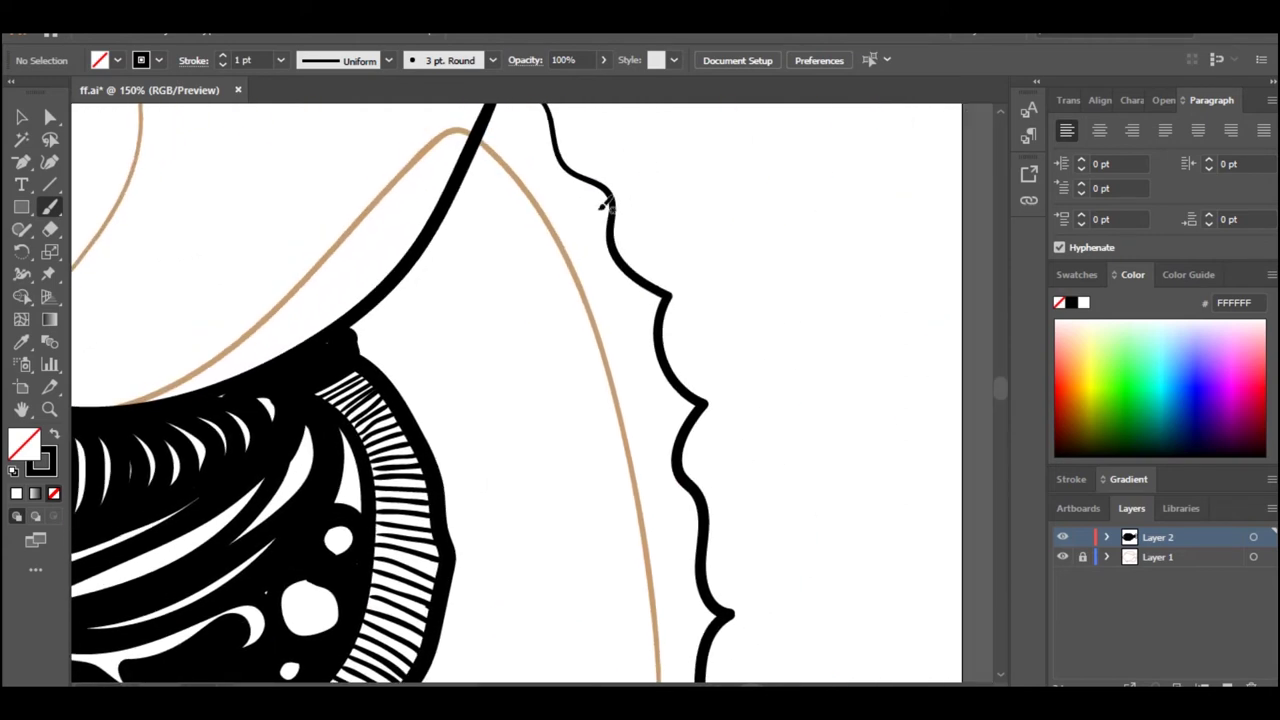
{"action": "mouse_move", "coordinate": [478, 150]}
{"action": "left_mouse_down"}
{"action": "mouse_move", "coordinate": [548, 210]}
{"action": "mouse_move", "coordinate": [631, 388]}
{"action": "mouse_move", "coordinate": [708, 610]}
{"action": "left_mouse_up"}
{"action": "scroll", "coordinate": [700, 600], "scroll_direction": "down", "scroll_amount": 5}
{"action": "scroll", "coordinate": [700, 600], "scroll_direction": "right", "scroll_amount": 1}
{"action": "mouse_move", "coordinate": [640, 272]}
{"action": "left_mouse_down"}
{"action": "mouse_move", "coordinate": [580, 508]}
{"action": "mouse_move", "coordinate": [506, 562]}
{"action": "left_mouse_up"}
Thicken the scalloped outer edge of the tail fin from its lower part up to the rounded upper tip
{"action": "left_click_drag", "start_coordinate": [565, 607], "coordinate": [734, 243]}
{"action": "scroll", "coordinate": [734, 243], "scroll_direction": "up", "scroll_amount": 5}
{"action": "scroll", "coordinate": [734, 243], "scroll_direction": "right", "scroll_amount": 1}
{"action": "mouse_move", "coordinate": [622, 532]}
{"action": "left_mouse_down"}
{"action": "mouse_move", "coordinate": [598, 414]}
{"action": "mouse_move", "coordinate": [628, 378]}
{"action": "mouse_move", "coordinate": [534, 214]}
{"action": "left_mouse_up"}
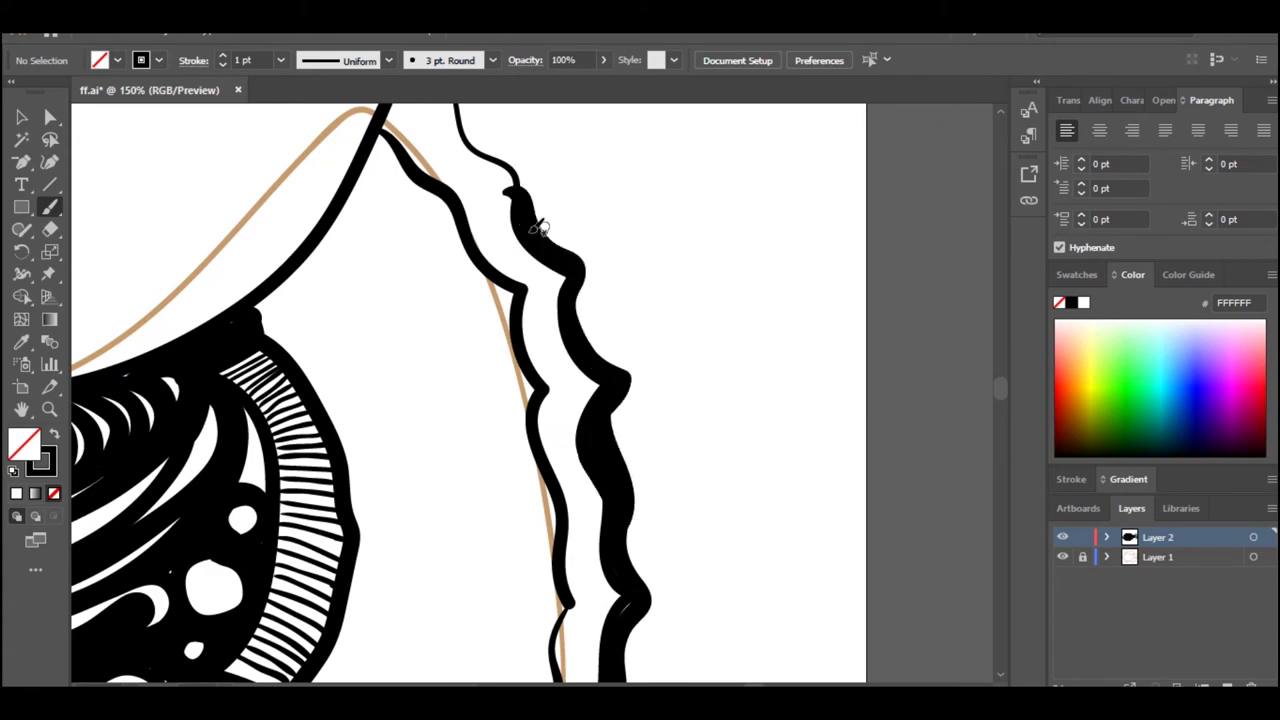
{"action": "scroll", "coordinate": [534, 214], "scroll_direction": "up", "scroll_amount": 5}
{"action": "scroll", "coordinate": [534, 214], "scroll_direction": "left", "scroll_amount": 1}
{"action": "mouse_move", "coordinate": [575, 372]}
{"action": "left_mouse_down"}
{"action": "mouse_move", "coordinate": [560, 310]}
{"action": "mouse_move", "coordinate": [447, 285]}
{"action": "mouse_move", "coordinate": [486, 330]}
{"action": "mouse_move", "coordinate": [535, 305]}
{"action": "left_mouse_up"}
Hatch the wavy border strip of the tail fin with short lines from the upper tip downwards
{"action": "left_click_drag", "start_coordinate": [510, 360], "coordinate": [527, 402]}
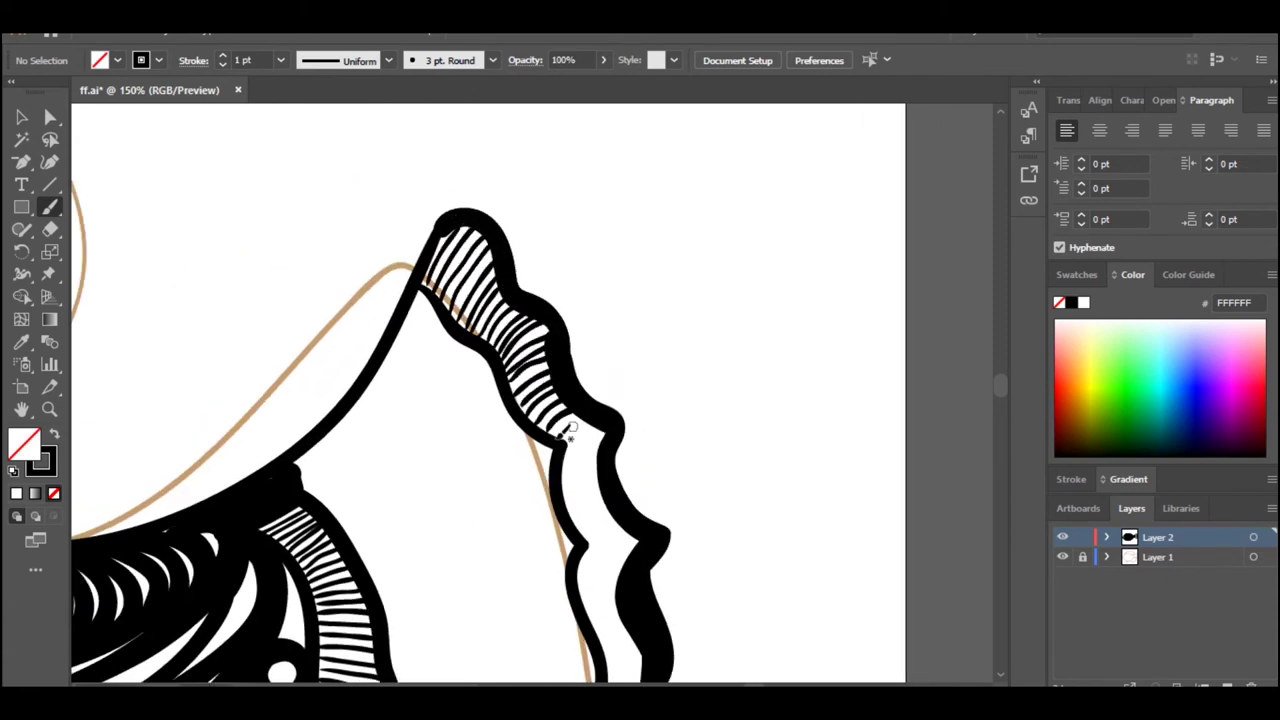
{"action": "left_click_drag", "start_coordinate": [597, 497], "coordinate": [615, 565]}
{"action": "scroll", "coordinate": [615, 565], "scroll_direction": "down", "scroll_amount": 5}
{"action": "scroll", "coordinate": [615, 565], "scroll_direction": "right", "scroll_amount": 1}
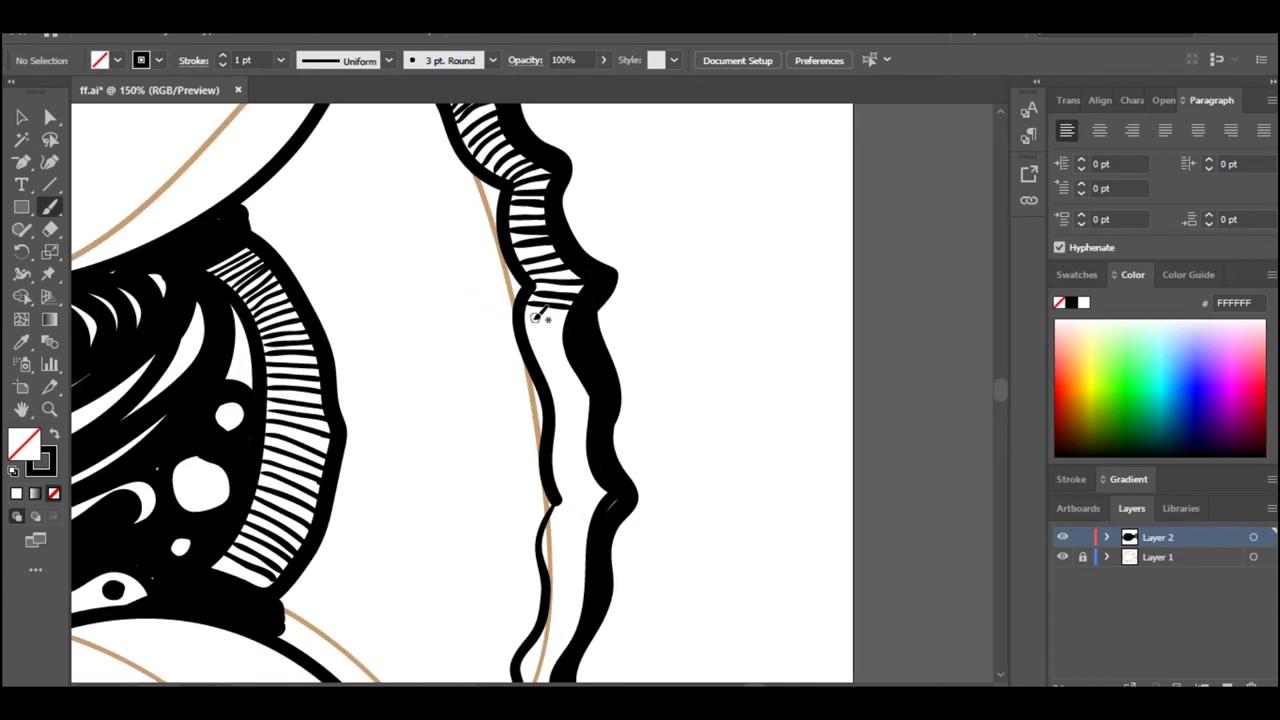
{"action": "mouse_move", "coordinate": [543, 314]}
{"action": "left_mouse_down"}
{"action": "mouse_move", "coordinate": [563, 366]}
{"action": "mouse_move", "coordinate": [553, 433]}
{"action": "mouse_move", "coordinate": [588, 440]}
{"action": "left_mouse_up"}
{"action": "left_click_drag", "start_coordinate": [553, 459], "coordinate": [590, 465]}
{"action": "left_click_drag", "start_coordinate": [556, 504], "coordinate": [608, 506]}
{"action": "mouse_move", "coordinate": [548, 526]}
{"action": "left_mouse_down"}
{"action": "mouse_move", "coordinate": [591, 534]}
{"action": "mouse_move", "coordinate": [590, 563]}
{"action": "left_mouse_up"}
{"action": "mouse_move", "coordinate": [548, 574]}
{"action": "left_mouse_down"}
{"action": "mouse_move", "coordinate": [585, 590]}
{"action": "mouse_move", "coordinate": [580, 625]}
{"action": "left_mouse_up"}
{"action": "left_click_drag", "start_coordinate": [544, 629], "coordinate": [589, 436]}
{"action": "left_click_drag", "start_coordinate": [612, 483], "coordinate": [486, 630]}
Thicken the outer edge of the hatched curved band at the tail base into a smooth heavy black border
{"action": "scroll", "coordinate": [426, 255], "scroll_direction": "down", "scroll_amount": 2}
{"action": "scroll", "coordinate": [426, 255], "scroll_direction": "left", "scroll_amount": 1}
{"action": "left_click_drag", "start_coordinate": [427, 255], "coordinate": [444, 202]}
{"action": "left_click_drag", "start_coordinate": [348, 382], "coordinate": [404, 276]}
{"action": "left_click_drag", "start_coordinate": [404, 280], "coordinate": [356, 380]}
{"action": "mouse_move", "coordinate": [312, 460]}
{"action": "left_mouse_down"}
{"action": "mouse_move", "coordinate": [372, 246]}
{"action": "mouse_move", "coordinate": [380, 395]}
{"action": "left_mouse_up"}
{"action": "mouse_move", "coordinate": [274, 190]}
{"action": "left_mouse_down"}
{"action": "mouse_move", "coordinate": [312, 228]}
{"action": "mouse_move", "coordinate": [378, 400]}
{"action": "left_mouse_up"}
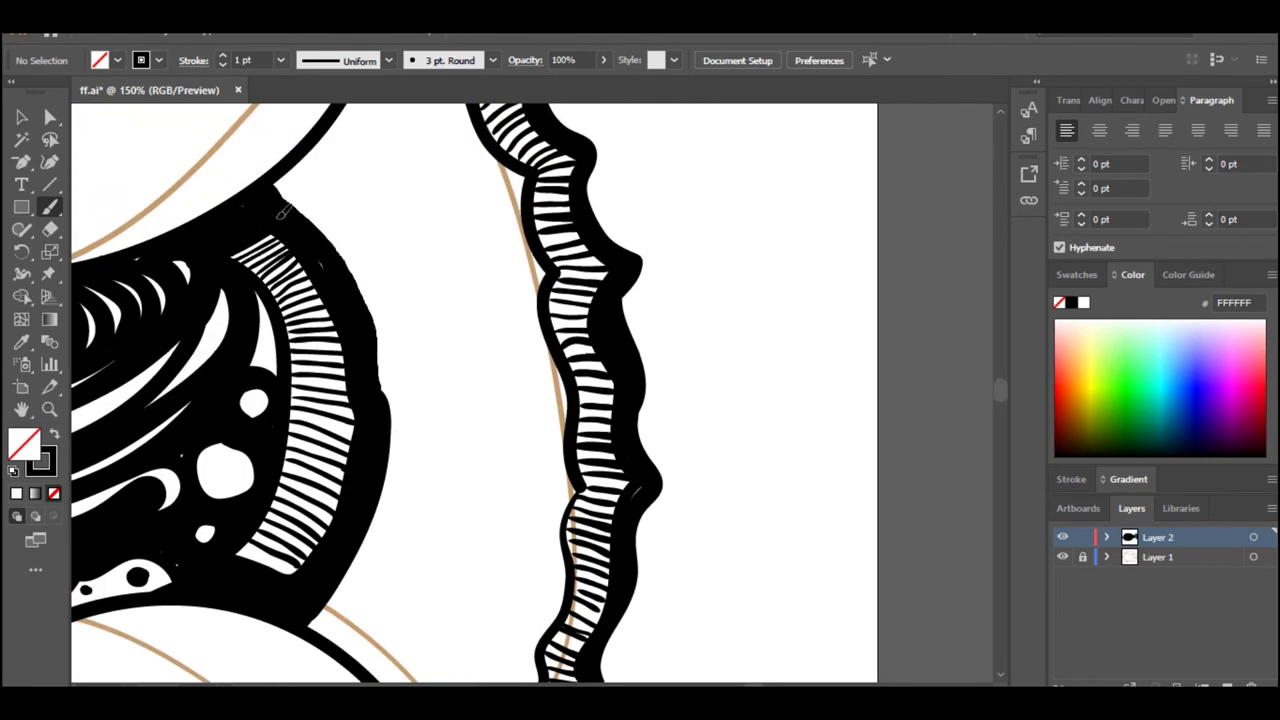
Thicken the tail fin's upper edge and draw a bold zigzag between the hatched band and the wavy border strip
{"action": "scroll", "coordinate": [443, 215], "scroll_direction": "up", "scroll_amount": 3}
{"action": "mouse_move", "coordinate": [286, 311]}
{"action": "left_mouse_down"}
{"action": "mouse_move", "coordinate": [418, 160]}
{"action": "mouse_move", "coordinate": [456, 192]}
{"action": "left_mouse_up"}
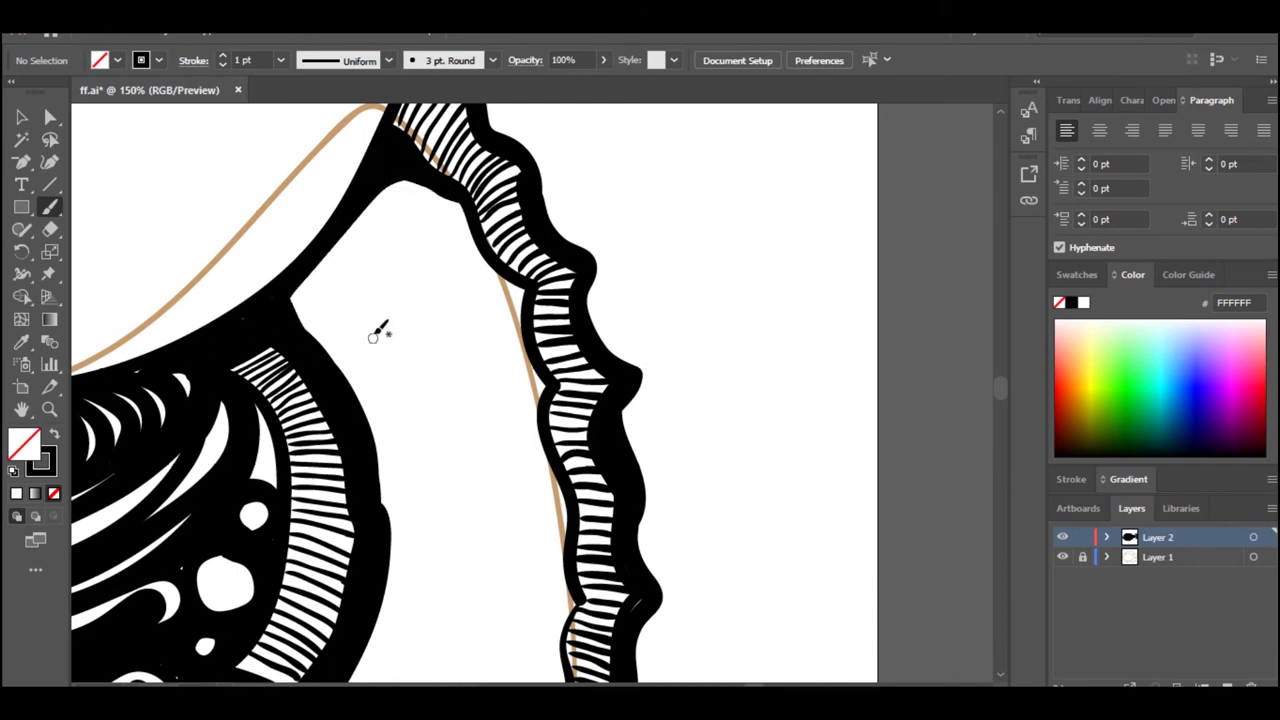
{"action": "mouse_move", "coordinate": [346, 228]}
{"action": "left_mouse_down"}
{"action": "mouse_move", "coordinate": [437, 200]}
{"action": "mouse_move", "coordinate": [430, 192]}
{"action": "mouse_move", "coordinate": [300, 305]}
{"action": "mouse_move", "coordinate": [372, 362]}
{"action": "mouse_move", "coordinate": [410, 541]}
{"action": "mouse_move", "coordinate": [570, 595]}
{"action": "left_mouse_up"}
{"action": "left_click_drag", "start_coordinate": [570, 595], "coordinate": [370, 632]}
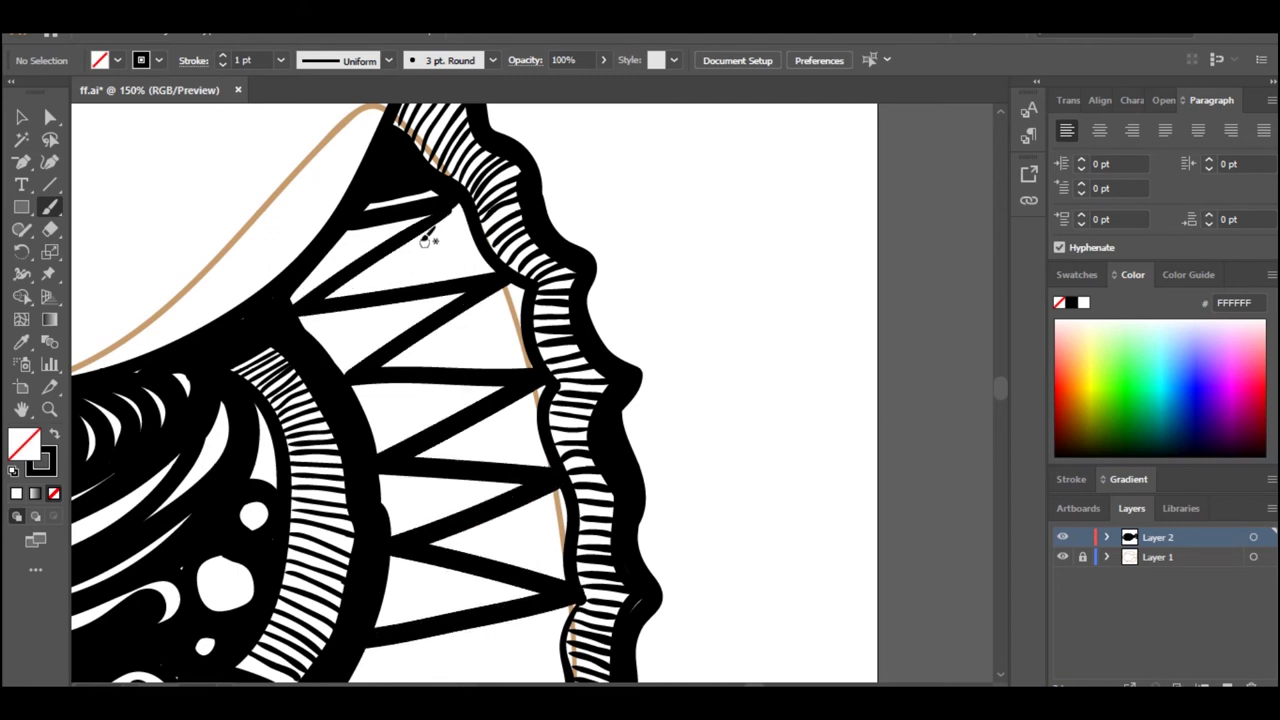
Fill the upper gaps of the tail fin zigzag with black pointed wedges, leaving thin white outlines around them
{"action": "mouse_move", "coordinate": [427, 240]}
{"action": "left_mouse_down"}
{"action": "mouse_move", "coordinate": [462, 212]}
{"action": "mouse_move", "coordinate": [428, 254]}
{"action": "left_mouse_up"}
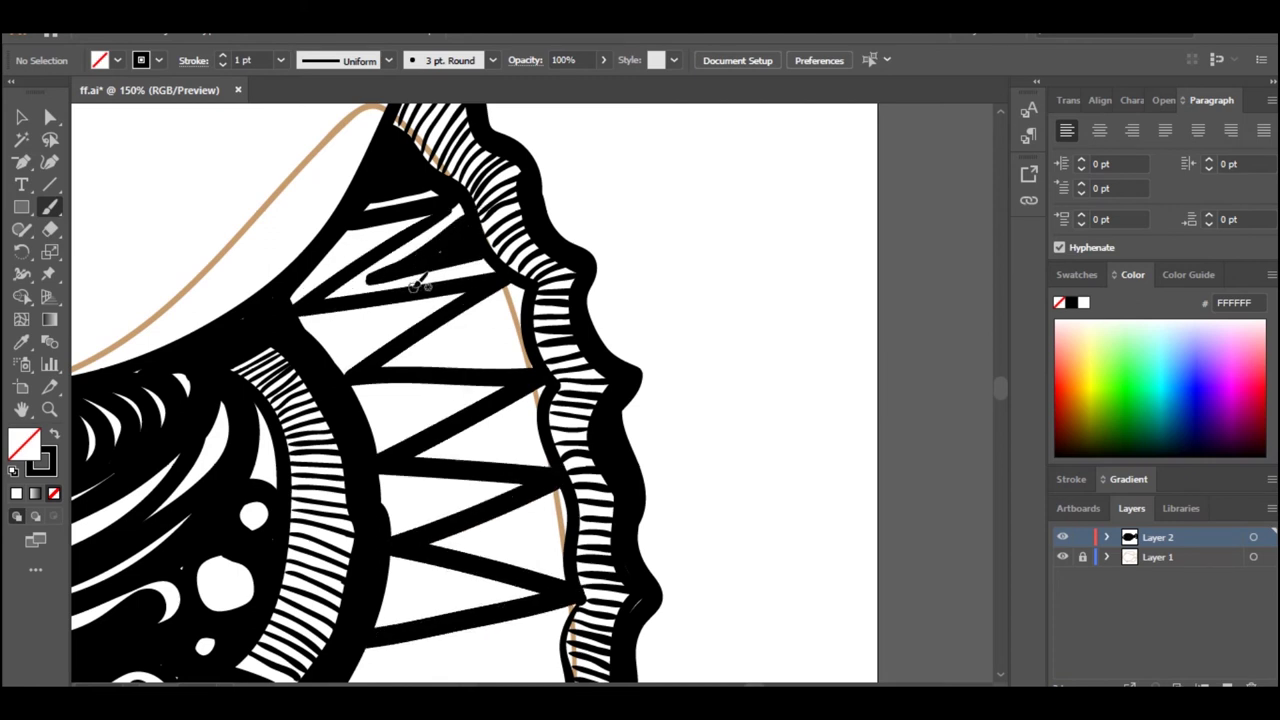
{"action": "left_click_drag", "start_coordinate": [375, 275], "coordinate": [362, 281]}
{"action": "left_click_drag", "start_coordinate": [300, 322], "coordinate": [378, 319]}
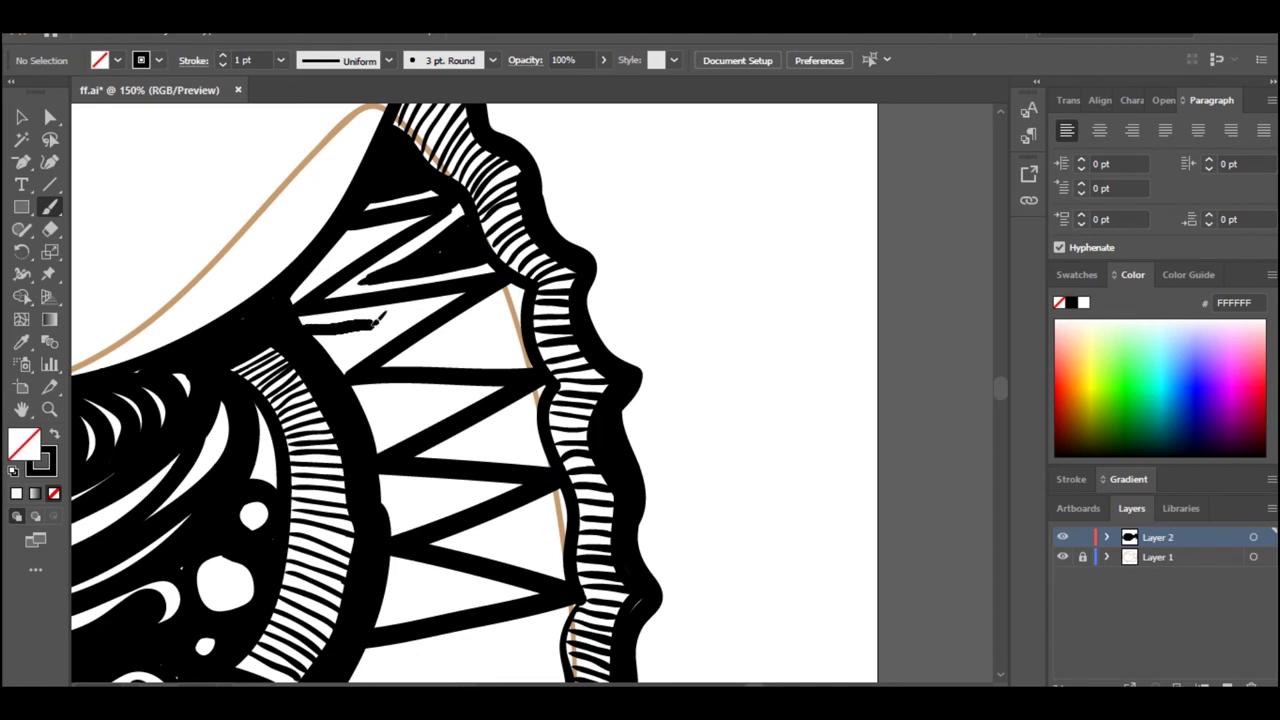
{"action": "mouse_move", "coordinate": [296, 286]}
{"action": "left_mouse_down"}
{"action": "mouse_move", "coordinate": [334, 248]}
{"action": "mouse_move", "coordinate": [366, 264]}
{"action": "left_mouse_up"}
{"action": "key", "text": "ctrl+z"}
{"action": "left_click_drag", "start_coordinate": [292, 290], "coordinate": [388, 227]}
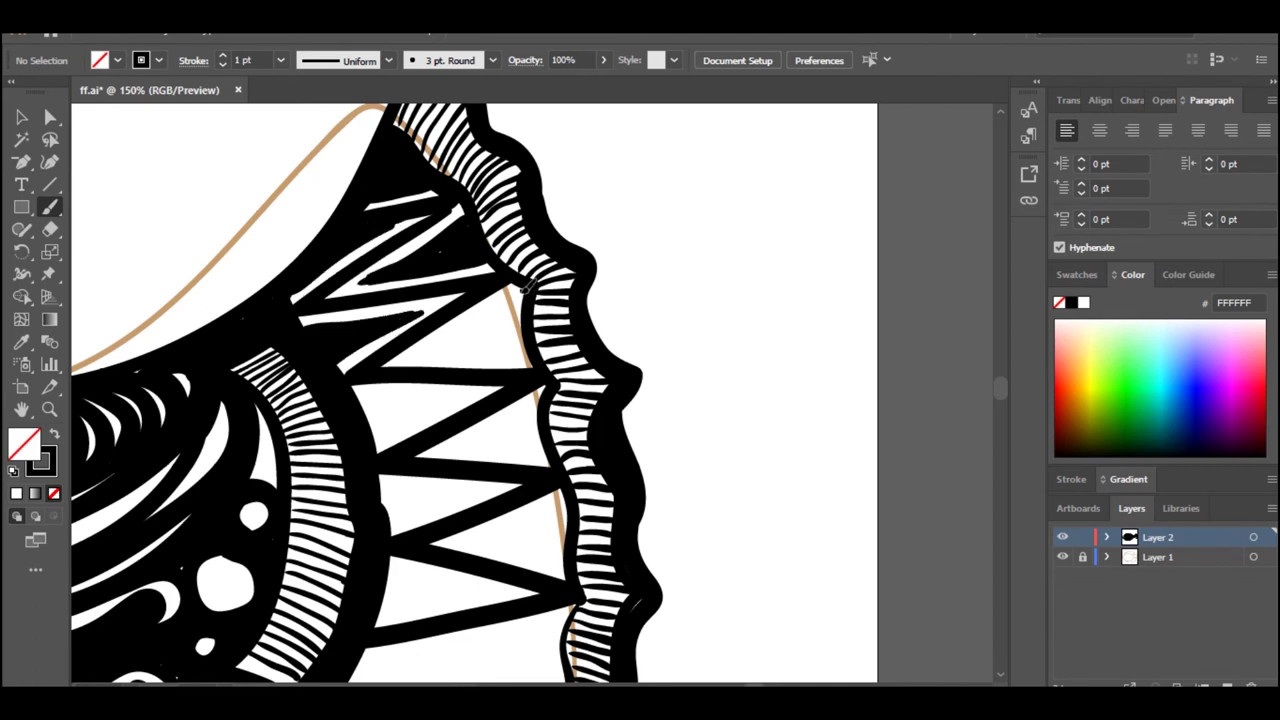
{"action": "mouse_move", "coordinate": [528, 286]}
{"action": "left_mouse_down"}
{"action": "mouse_move", "coordinate": [517, 343]}
{"action": "mouse_move", "coordinate": [420, 356]}
{"action": "mouse_move", "coordinate": [530, 335]}
{"action": "mouse_move", "coordinate": [518, 300]}
{"action": "left_mouse_up"}
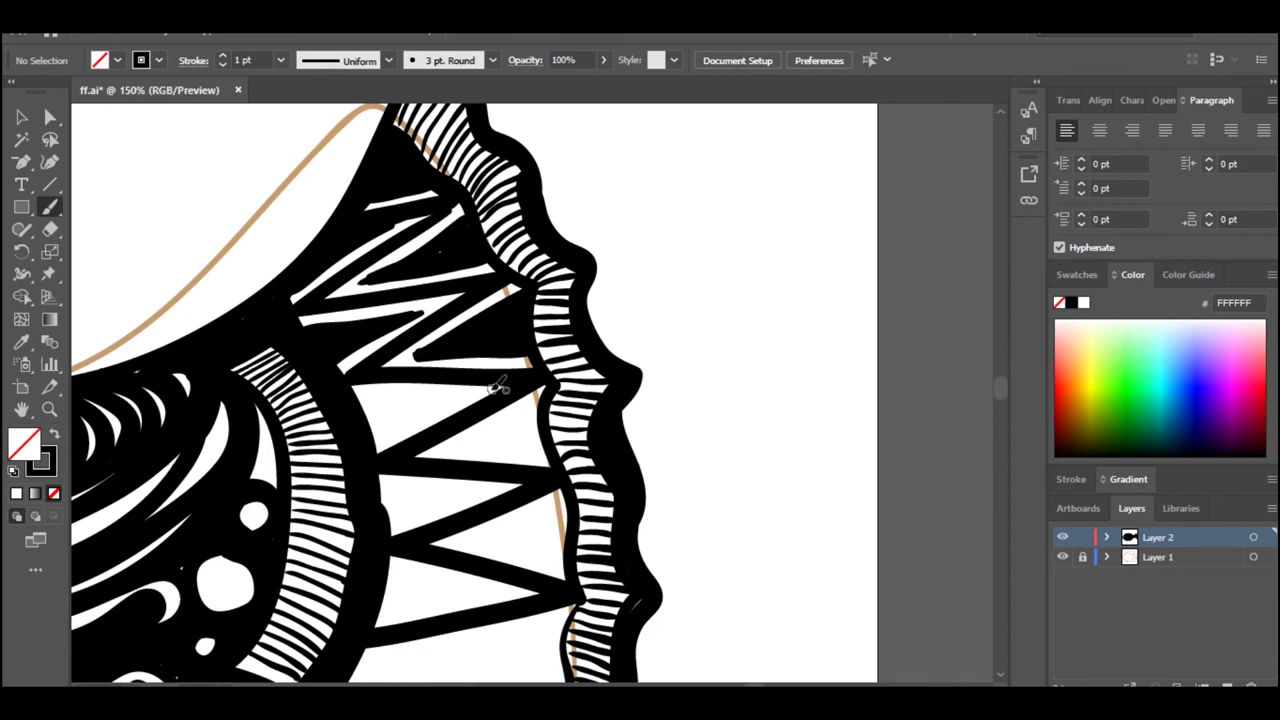
Continue filling the middle gaps of the tail fin zigzag with black pointed wedges edged in white
{"action": "left_click_drag", "start_coordinate": [492, 389], "coordinate": [578, 276]}
{"action": "mouse_move", "coordinate": [443, 282]}
{"action": "left_mouse_down"}
{"action": "mouse_move", "coordinate": [502, 281]}
{"action": "mouse_move", "coordinate": [466, 328]}
{"action": "mouse_move", "coordinate": [484, 307]}
{"action": "mouse_move", "coordinate": [612, 303]}
{"action": "mouse_move", "coordinate": [628, 336]}
{"action": "mouse_move", "coordinate": [592, 318]}
{"action": "left_mouse_up"}
{"action": "mouse_move", "coordinate": [592, 342]}
{"action": "left_mouse_down"}
{"action": "mouse_move", "coordinate": [626, 291]}
{"action": "mouse_move", "coordinate": [634, 246]}
{"action": "left_mouse_up"}
{"action": "mouse_move", "coordinate": [513, 280]}
{"action": "left_mouse_down"}
{"action": "mouse_move", "coordinate": [608, 283]}
{"action": "mouse_move", "coordinate": [586, 288]}
{"action": "mouse_move", "coordinate": [608, 330]}
{"action": "mouse_move", "coordinate": [655, 322]}
{"action": "left_mouse_up"}
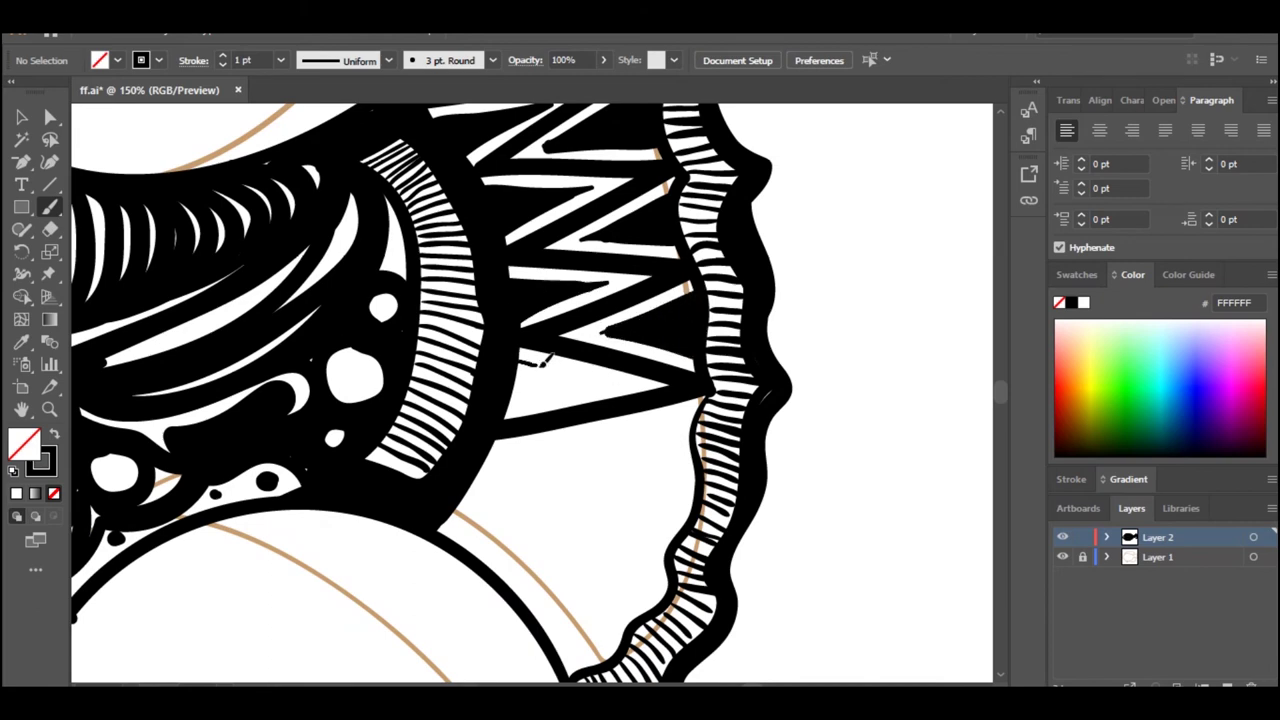
{"action": "left_click_drag", "start_coordinate": [540, 363], "coordinate": [643, 397]}
Extend the bold zigzag into the lower part of the tail fin and fill its gaps with black wedges
{"action": "mouse_move", "coordinate": [503, 441]}
{"action": "left_mouse_down"}
{"action": "mouse_move", "coordinate": [548, 531]}
{"action": "mouse_move", "coordinate": [442, 527]}
{"action": "left_mouse_up"}
{"action": "left_click_drag", "start_coordinate": [622, 503], "coordinate": [656, 386]}
{"action": "mouse_move", "coordinate": [606, 327]}
{"action": "left_mouse_down"}
{"action": "mouse_move", "coordinate": [683, 318]}
{"action": "mouse_move", "coordinate": [623, 329]}
{"action": "mouse_move", "coordinate": [705, 350]}
{"action": "left_mouse_up"}
{"action": "left_click_drag", "start_coordinate": [565, 360], "coordinate": [520, 343]}
{"action": "mouse_move", "coordinate": [560, 360]}
{"action": "left_mouse_down"}
{"action": "mouse_move", "coordinate": [612, 392]}
{"action": "mouse_move", "coordinate": [486, 398]}
{"action": "left_mouse_up"}
{"action": "left_click_drag", "start_coordinate": [486, 398], "coordinate": [568, 392]}
{"action": "mouse_move", "coordinate": [510, 438]}
{"action": "left_mouse_down"}
{"action": "mouse_move", "coordinate": [704, 464]}
{"action": "mouse_move", "coordinate": [512, 443]}
{"action": "left_mouse_up"}
{"action": "left_click_drag", "start_coordinate": [512, 443], "coordinate": [698, 446]}
{"action": "left_click_drag", "start_coordinate": [560, 460], "coordinate": [688, 474]}
{"action": "mouse_move", "coordinate": [558, 478]}
{"action": "left_mouse_down"}
{"action": "mouse_move", "coordinate": [609, 503]}
{"action": "mouse_move", "coordinate": [604, 484]}
{"action": "mouse_move", "coordinate": [660, 522]}
{"action": "mouse_move", "coordinate": [610, 552]}
{"action": "left_mouse_up"}
Outline a dorsal fin with four curved spikes along the back and a wavy rear lobe with an inner contour reaching the tail base
{"action": "key", "text": "ctrl+minus"}
{"action": "key", "text": "ctrl+minus"}
{"action": "key", "text": "ctrl+minus"}
{"action": "key", "text": "ctrl+minus"}
{"action": "key", "text": "ctrl+minus"}
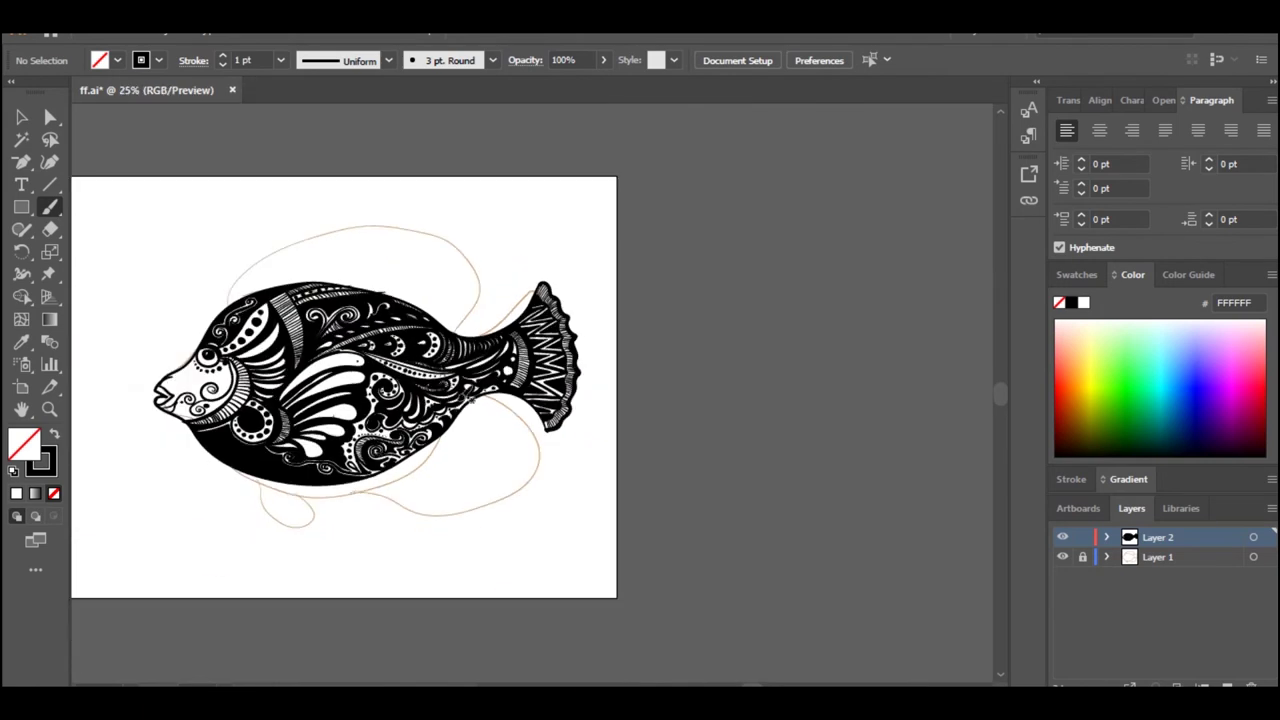
{"action": "left_click_drag", "start_coordinate": [398, 397], "coordinate": [561, 411]}
{"action": "left_click_drag", "start_coordinate": [408, 308], "coordinate": [422, 270]}
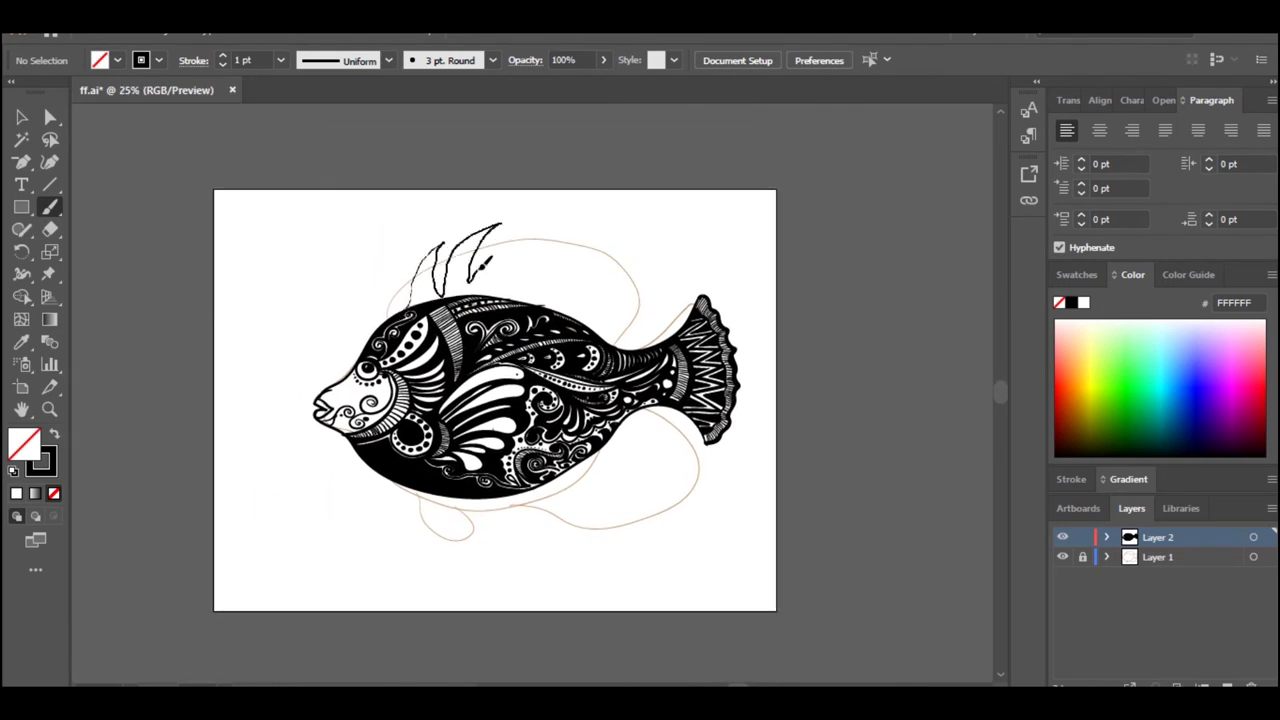
{"action": "left_click_drag", "start_coordinate": [580, 258], "coordinate": [613, 228]}
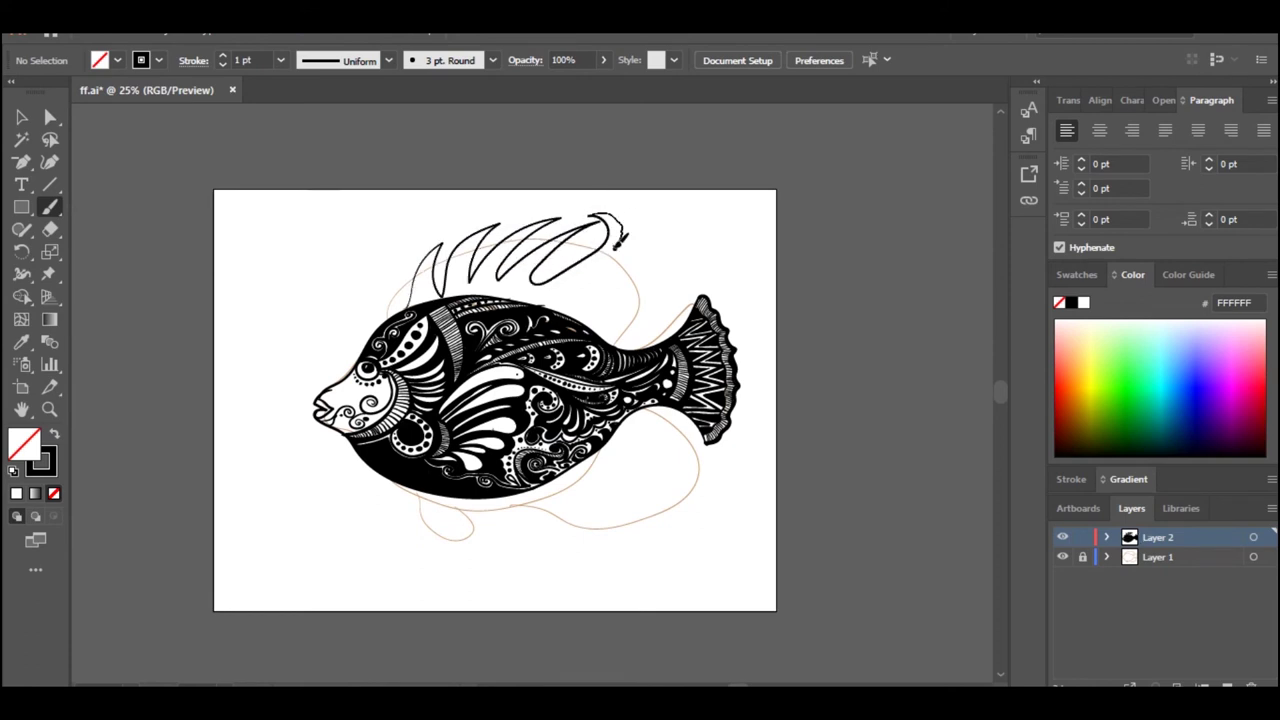
{"action": "key", "text": "ctrl+z"}
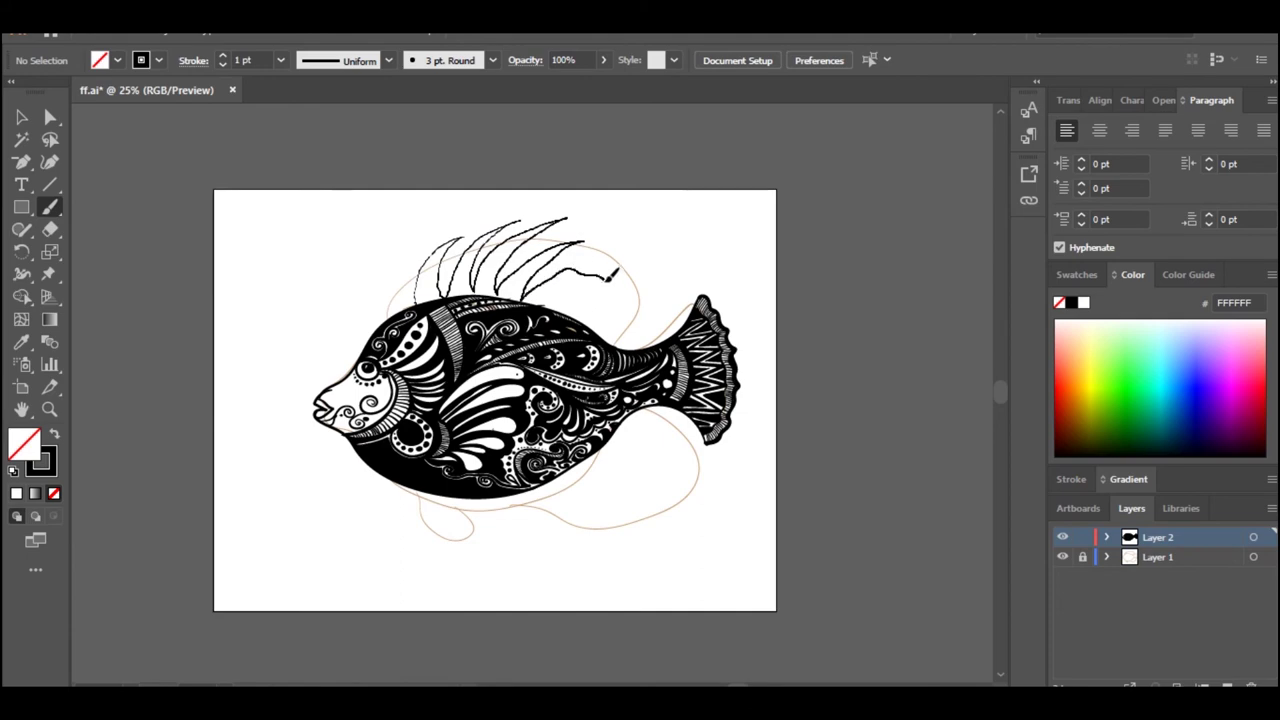
{"action": "key", "text": "ctrl+z"}
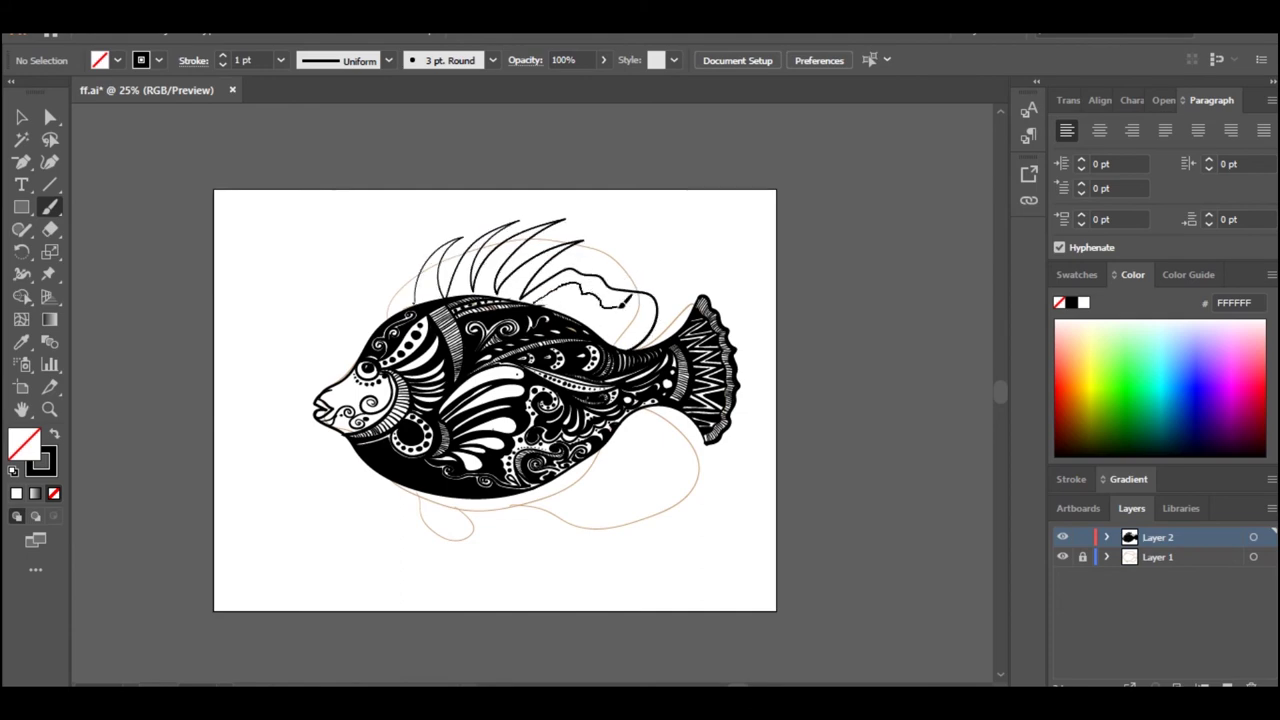
Thicken the edges of the first dorsal spike and fill it with curved black blades separated by thin white slivers
{"action": "key", "text": "ctrl+equal"}
{"action": "key", "text": "ctrl+equal"}
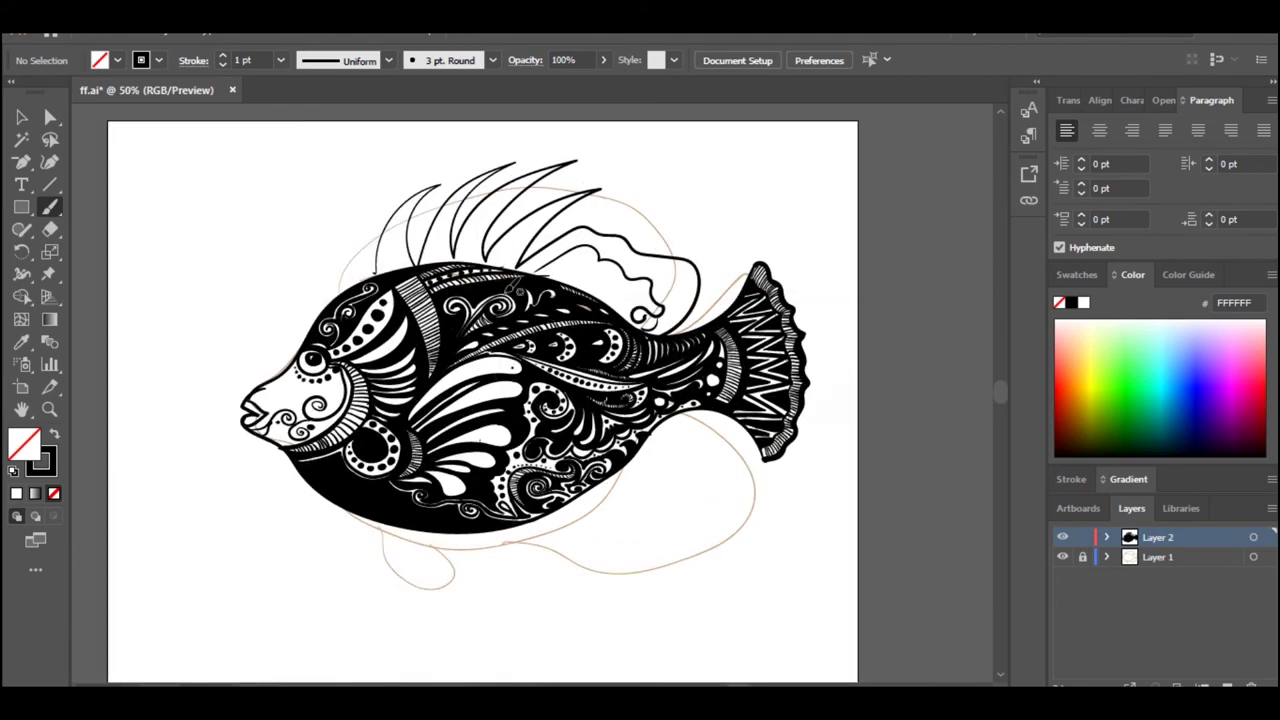
{"action": "left_click_drag", "start_coordinate": [297, 162], "coordinate": [366, 388]}
{"action": "left_click_drag", "start_coordinate": [368, 438], "coordinate": [463, 306]}
{"action": "key", "text": "ctrl+equal"}
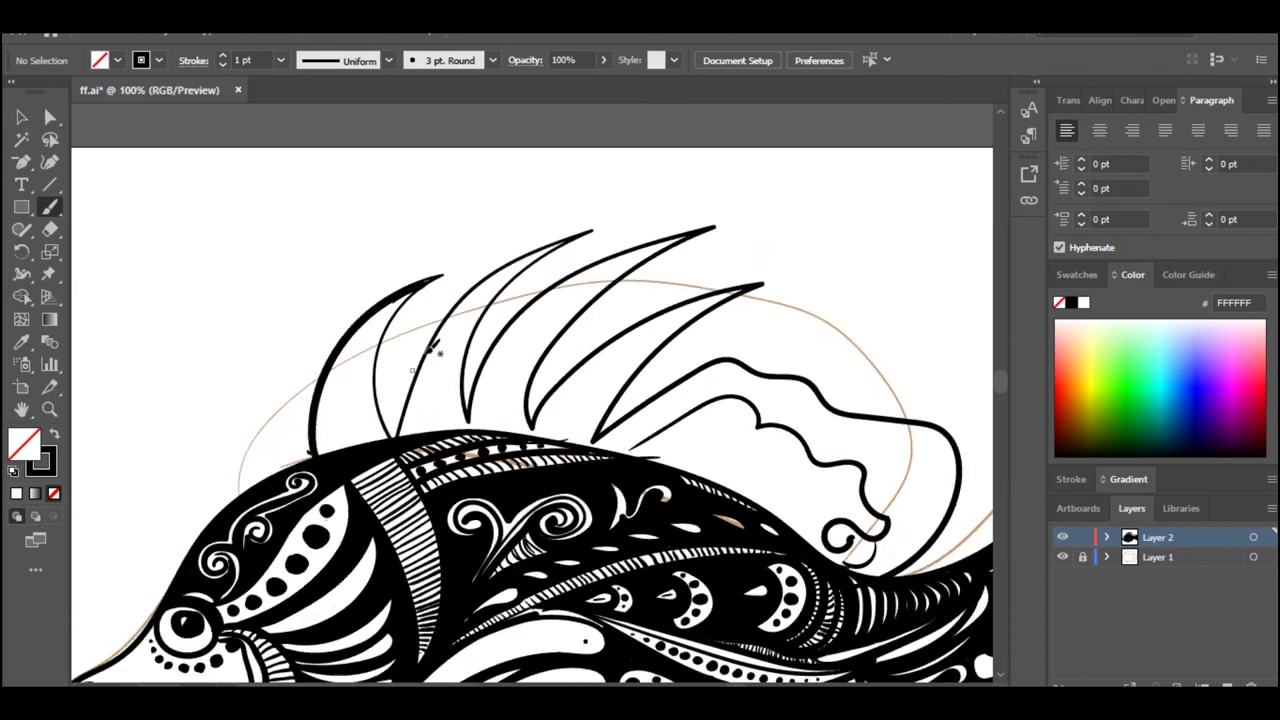
{"action": "mouse_move", "coordinate": [393, 218]}
{"action": "left_mouse_down"}
{"action": "mouse_move", "coordinate": [322, 264]}
{"action": "mouse_move", "coordinate": [306, 414]}
{"action": "left_mouse_up"}
{"action": "left_click_drag", "start_coordinate": [312, 466], "coordinate": [318, 467]}
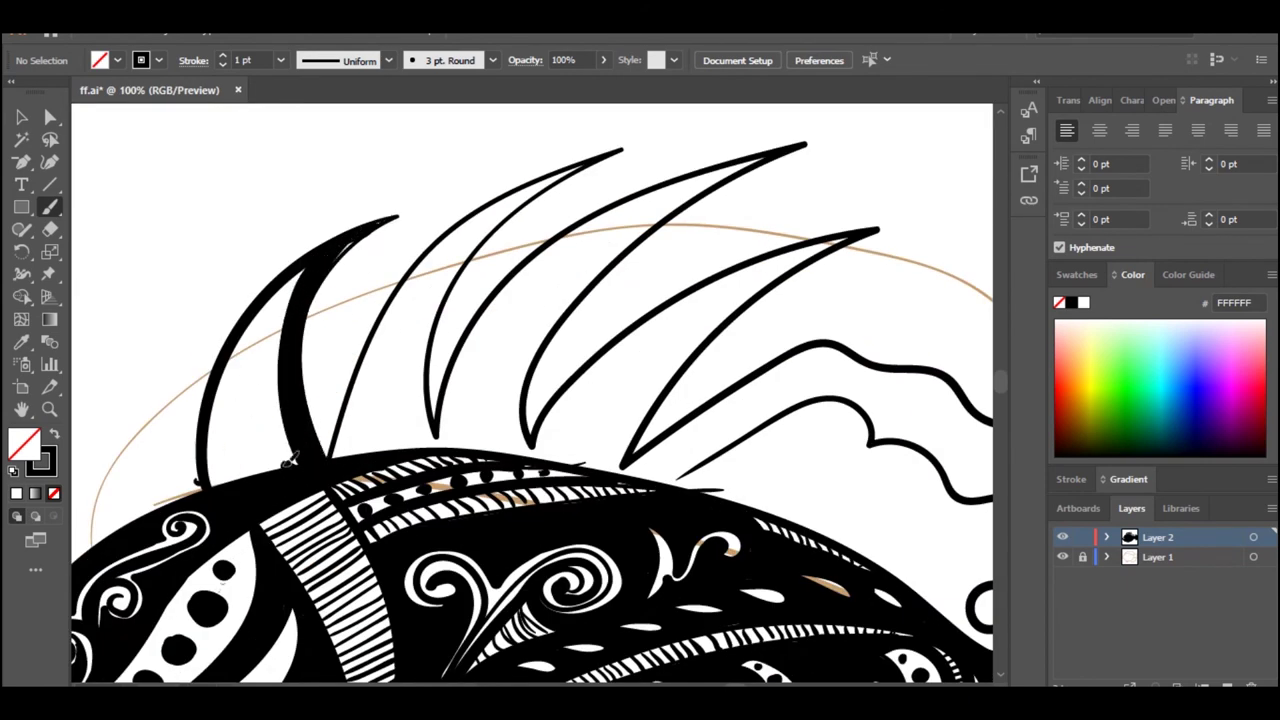
{"action": "left_click_drag", "start_coordinate": [296, 286], "coordinate": [276, 468]}
{"action": "mouse_move", "coordinate": [303, 271]}
{"action": "left_mouse_down"}
{"action": "mouse_move", "coordinate": [268, 407]}
{"action": "mouse_move", "coordinate": [296, 468]}
{"action": "left_mouse_up"}
{"action": "left_click_drag", "start_coordinate": [236, 328], "coordinate": [268, 470]}
{"action": "mouse_move", "coordinate": [209, 408]}
{"action": "left_mouse_down"}
{"action": "mouse_move", "coordinate": [243, 481]}
{"action": "mouse_move", "coordinate": [250, 460]}
{"action": "left_mouse_up"}
{"action": "left_click_drag", "start_coordinate": [222, 372], "coordinate": [255, 472]}
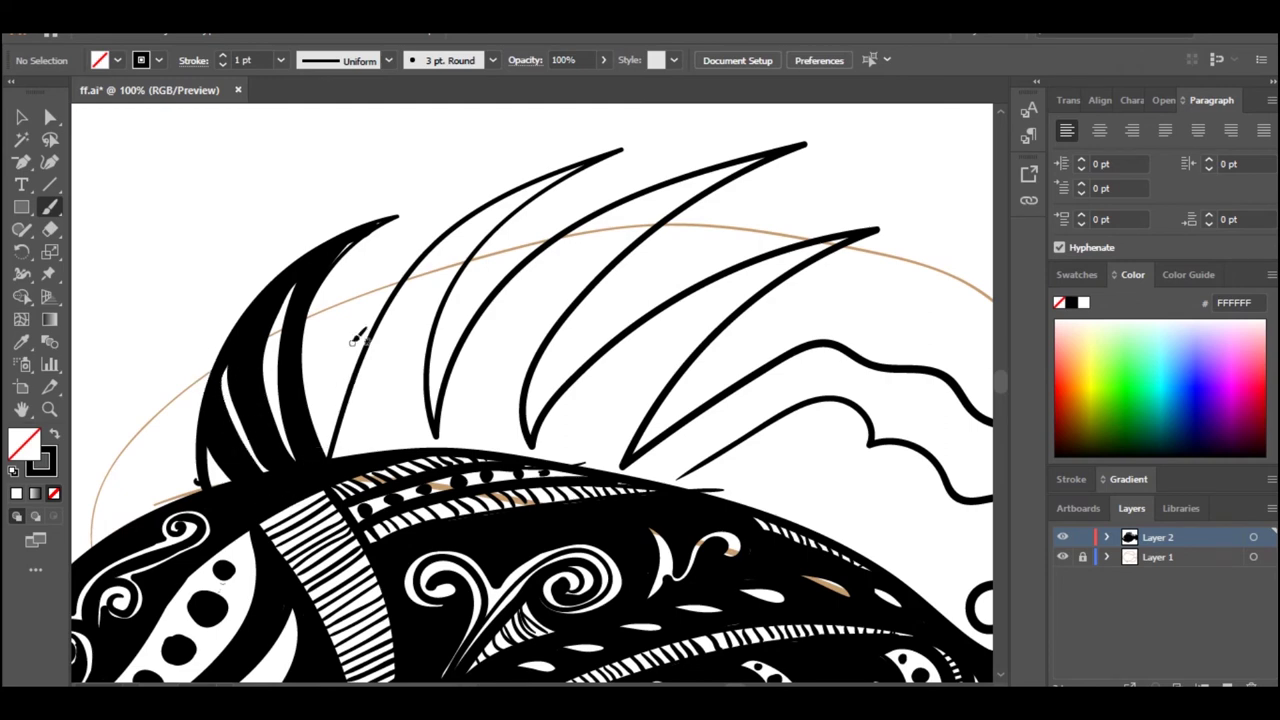
Thicken both edges of the second dorsal spike and add curved black blades at its base
{"action": "mouse_move", "coordinate": [342, 452]}
{"action": "left_mouse_down"}
{"action": "mouse_move", "coordinate": [368, 378]}
{"action": "mouse_move", "coordinate": [505, 205]}
{"action": "mouse_move", "coordinate": [595, 158]}
{"action": "left_mouse_up"}
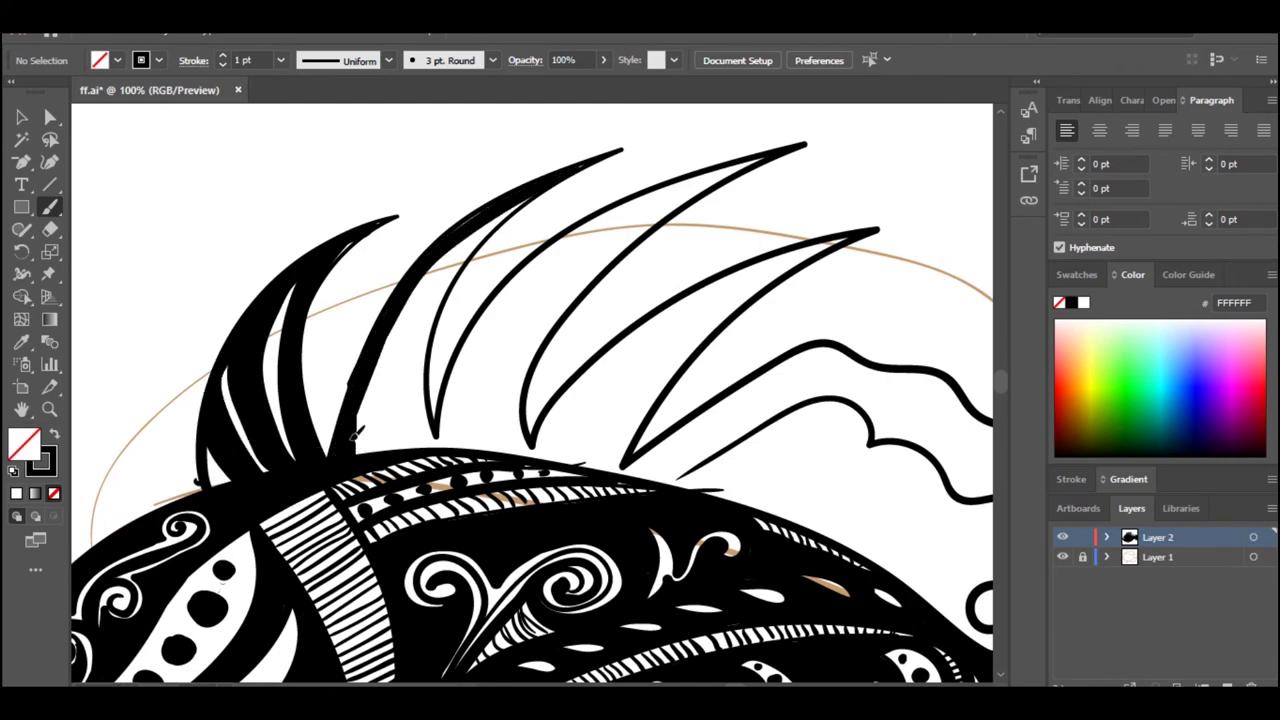
{"action": "mouse_move", "coordinate": [355, 433]}
{"action": "left_mouse_down"}
{"action": "mouse_move", "coordinate": [389, 404]}
{"action": "mouse_move", "coordinate": [391, 337]}
{"action": "mouse_move", "coordinate": [470, 248]}
{"action": "left_mouse_up"}
{"action": "mouse_move", "coordinate": [420, 446]}
{"action": "left_mouse_down"}
{"action": "mouse_move", "coordinate": [444, 293]}
{"action": "mouse_move", "coordinate": [560, 192]}
{"action": "left_mouse_up"}
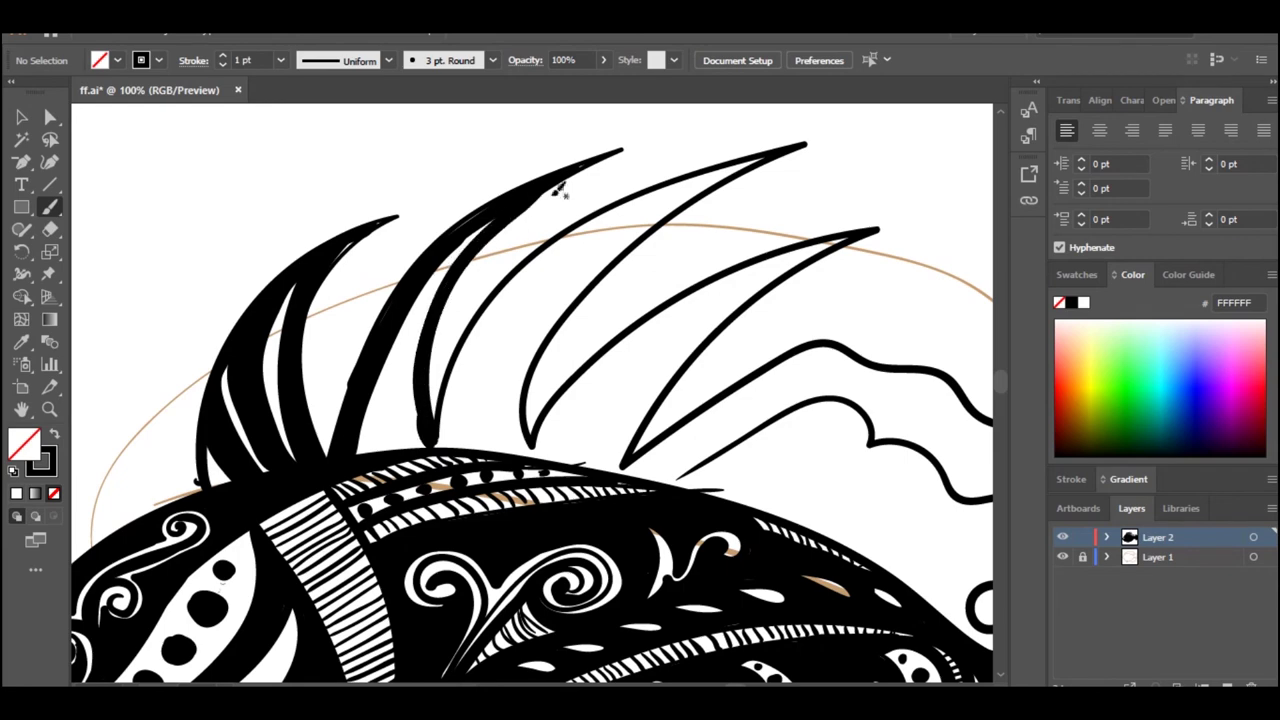
{"action": "mouse_move", "coordinate": [437, 454]}
{"action": "left_mouse_down"}
{"action": "mouse_move", "coordinate": [387, 392]}
{"action": "mouse_move", "coordinate": [405, 450]}
{"action": "mouse_move", "coordinate": [362, 394]}
{"action": "left_mouse_up"}
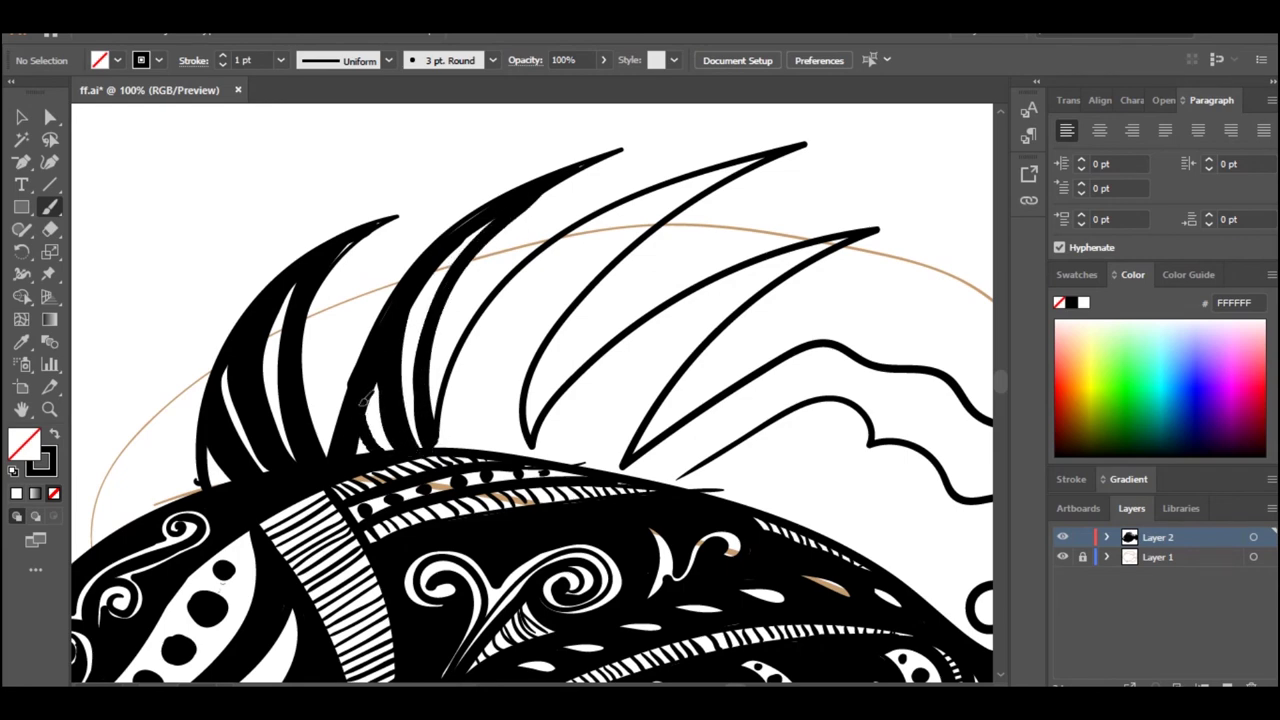
Fill the third dorsal spike with black blades and extend the fourth spike's tip into a spiral curl
{"action": "mouse_move", "coordinate": [522, 452]}
{"action": "left_mouse_down"}
{"action": "mouse_move", "coordinate": [545, 340]}
{"action": "mouse_move", "coordinate": [674, 210]}
{"action": "mouse_move", "coordinate": [508, 355]}
{"action": "mouse_move", "coordinate": [680, 192]}
{"action": "mouse_move", "coordinate": [480, 357]}
{"action": "mouse_move", "coordinate": [640, 212]}
{"action": "mouse_move", "coordinate": [563, 257]}
{"action": "mouse_move", "coordinate": [653, 198]}
{"action": "mouse_move", "coordinate": [526, 266]}
{"action": "mouse_move", "coordinate": [453, 405]}
{"action": "mouse_move", "coordinate": [471, 374]}
{"action": "mouse_move", "coordinate": [501, 418]}
{"action": "mouse_move", "coordinate": [445, 421]}
{"action": "mouse_move", "coordinate": [593, 367]}
{"action": "mouse_move", "coordinate": [718, 283]}
{"action": "mouse_move", "coordinate": [841, 232]}
{"action": "mouse_move", "coordinate": [914, 172]}
{"action": "mouse_move", "coordinate": [585, 372]}
{"action": "mouse_move", "coordinate": [776, 252]}
{"action": "mouse_move", "coordinate": [953, 176]}
{"action": "mouse_move", "coordinate": [898, 180]}
{"action": "mouse_move", "coordinate": [643, 325]}
{"action": "mouse_move", "coordinate": [956, 170]}
{"action": "mouse_move", "coordinate": [916, 141]}
{"action": "left_mouse_up"}
{"action": "key", "text": "ctrl+z"}
{"action": "key", "text": "ctrl+z"}
Thicken the edges of the fourth dorsal spike and add curved black blades rising from its base
{"action": "mouse_move", "coordinate": [616, 468]}
{"action": "left_mouse_down"}
{"action": "mouse_move", "coordinate": [653, 390]}
{"action": "mouse_move", "coordinate": [832, 245]}
{"action": "left_mouse_up"}
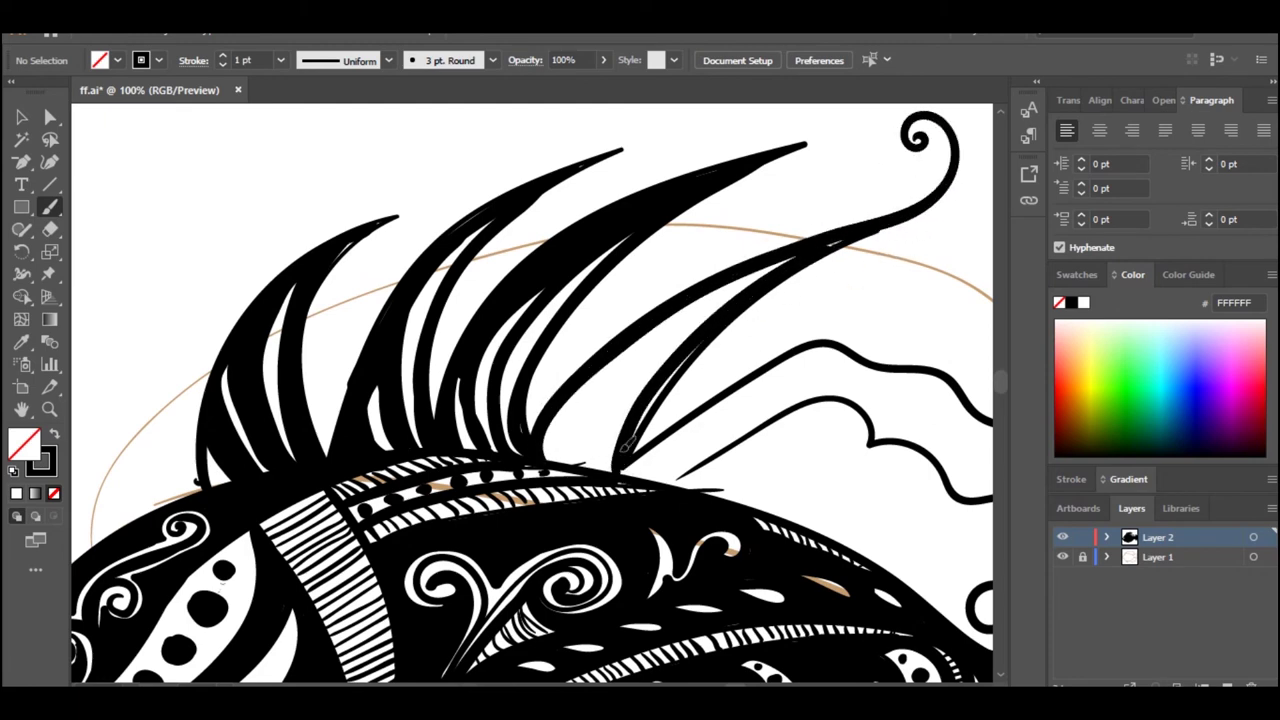
{"action": "mouse_move", "coordinate": [606, 468]}
{"action": "left_mouse_down"}
{"action": "mouse_move", "coordinate": [646, 344]}
{"action": "mouse_move", "coordinate": [790, 262]}
{"action": "left_mouse_up"}
{"action": "mouse_move", "coordinate": [597, 464]}
{"action": "left_mouse_down"}
{"action": "mouse_move", "coordinate": [602, 380]}
{"action": "mouse_move", "coordinate": [640, 342]}
{"action": "left_mouse_up"}
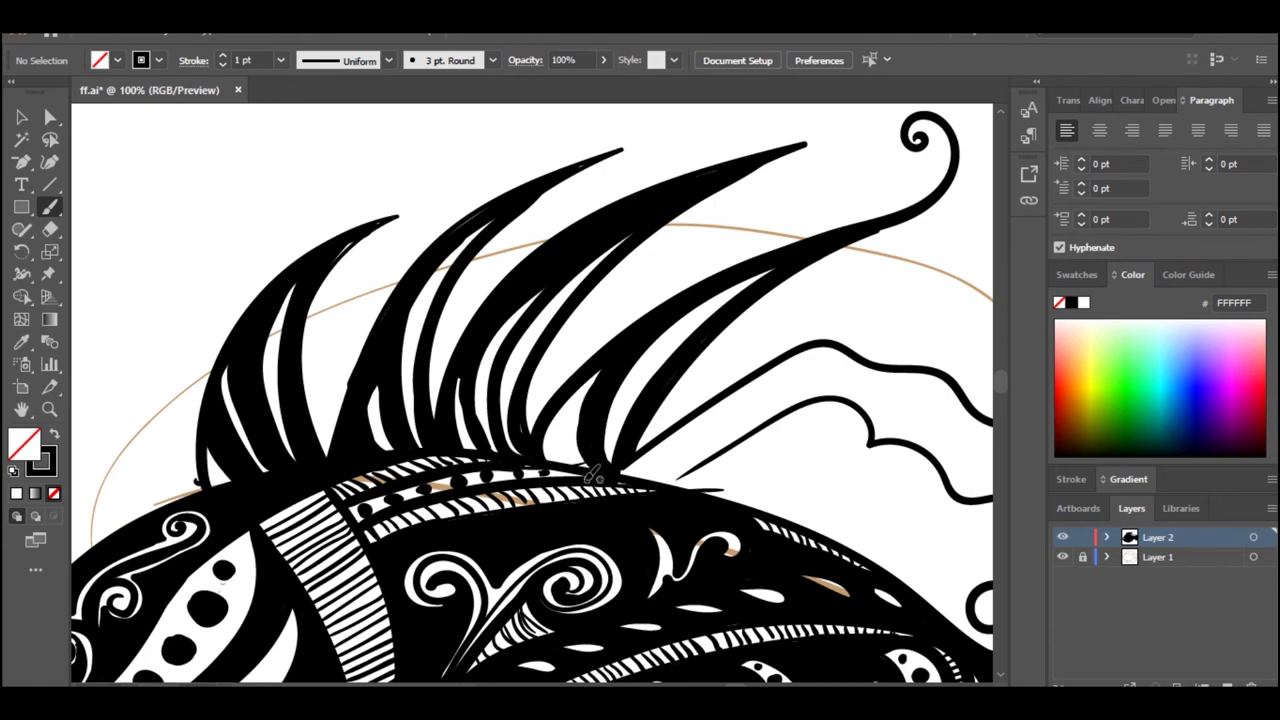
{"action": "left_click_drag", "start_coordinate": [546, 458], "coordinate": [570, 403]}
Paint a row of dots shrinking in size upwards along the front edge of the first dorsal spike
{"action": "mouse_move", "coordinate": [198, 476]}
{"action": "left_mouse_down"}
{"action": "mouse_move", "coordinate": [543, 460]}
{"action": "mouse_move", "coordinate": [532, 468]}
{"action": "mouse_move", "coordinate": [531, 385]}
{"action": "left_mouse_up"}
{"action": "left_click_drag", "start_coordinate": [532, 361], "coordinate": [547, 341]}
{"action": "left_click_drag", "start_coordinate": [553, 319], "coordinate": [558, 320]}
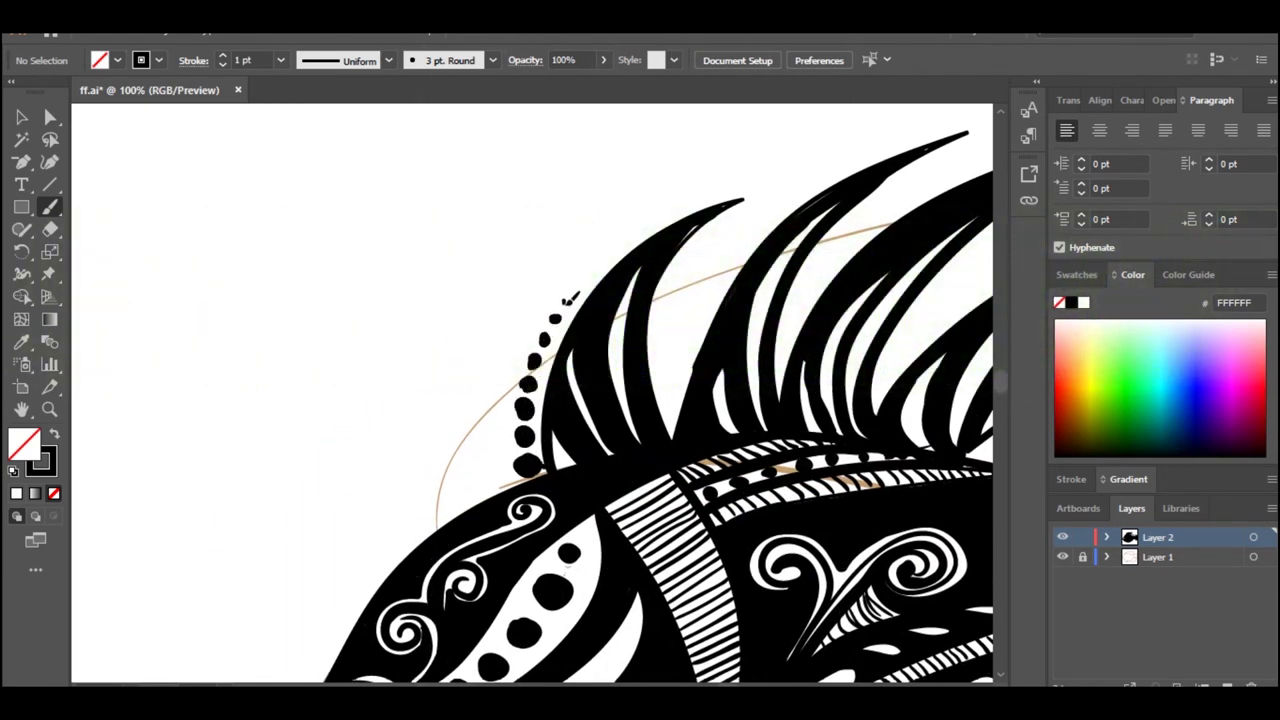
Draw a zigzag in the rear dorsal lobe's wavy border, add a smooth inner curve, and start filling the gaps with black triangles
{"action": "scroll", "coordinate": [686, 205], "scroll_direction": "right", "scroll_amount": 8}
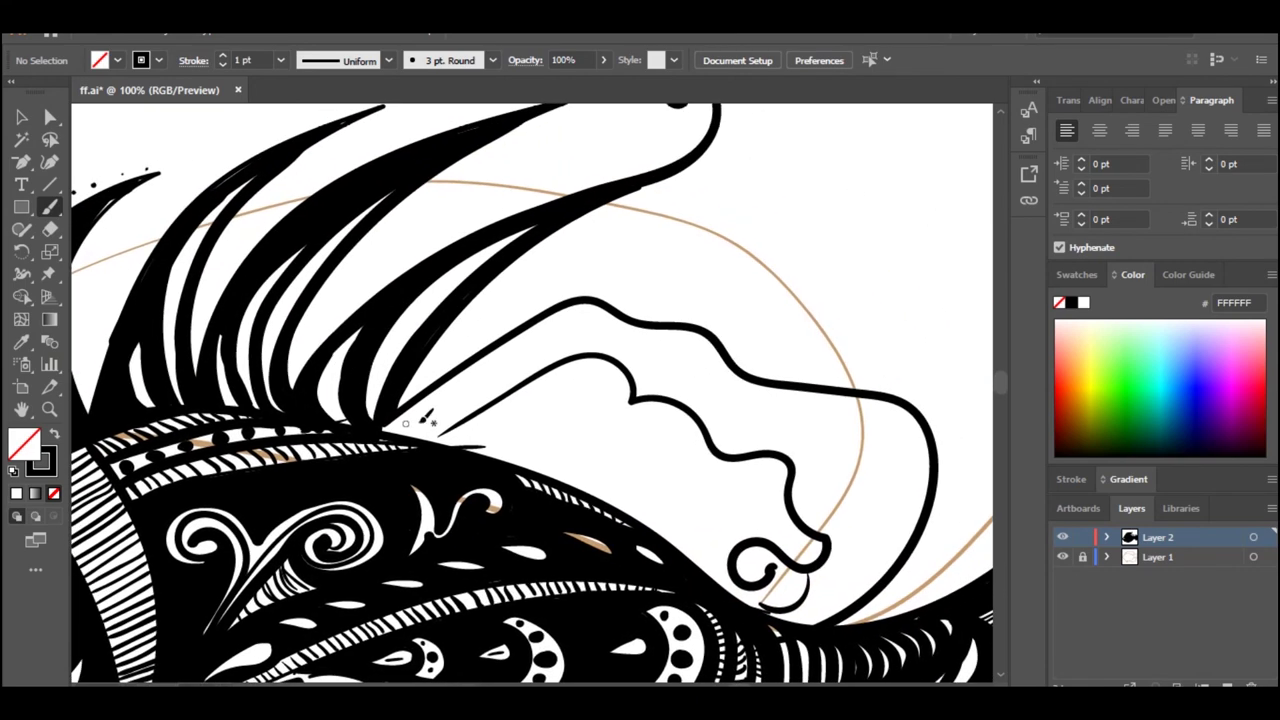
{"action": "mouse_move", "coordinate": [420, 432]}
{"action": "left_mouse_down"}
{"action": "mouse_move", "coordinate": [532, 329]}
{"action": "mouse_move", "coordinate": [596, 299]}
{"action": "mouse_move", "coordinate": [721, 401]}
{"action": "mouse_move", "coordinate": [807, 411]}
{"action": "mouse_move", "coordinate": [860, 496]}
{"action": "mouse_move", "coordinate": [855, 549]}
{"action": "mouse_move", "coordinate": [820, 612]}
{"action": "left_mouse_up"}
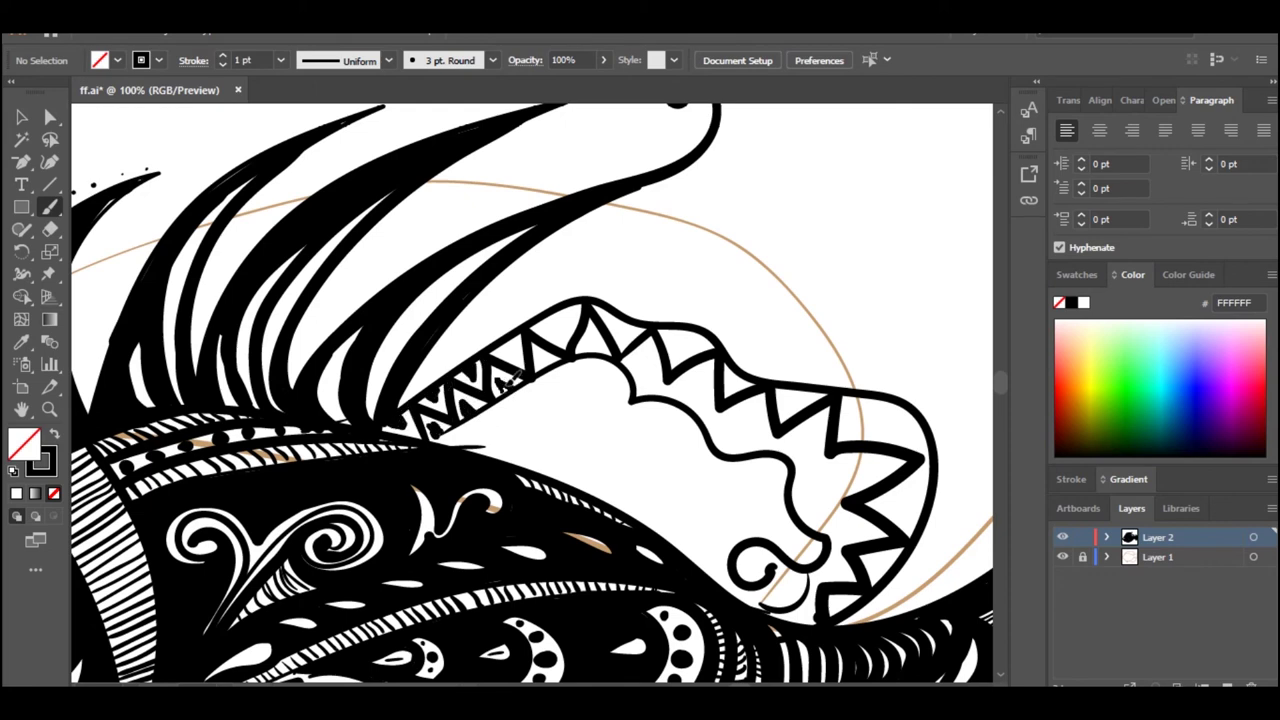
{"action": "left_click_drag", "start_coordinate": [563, 322], "coordinate": [567, 357]}
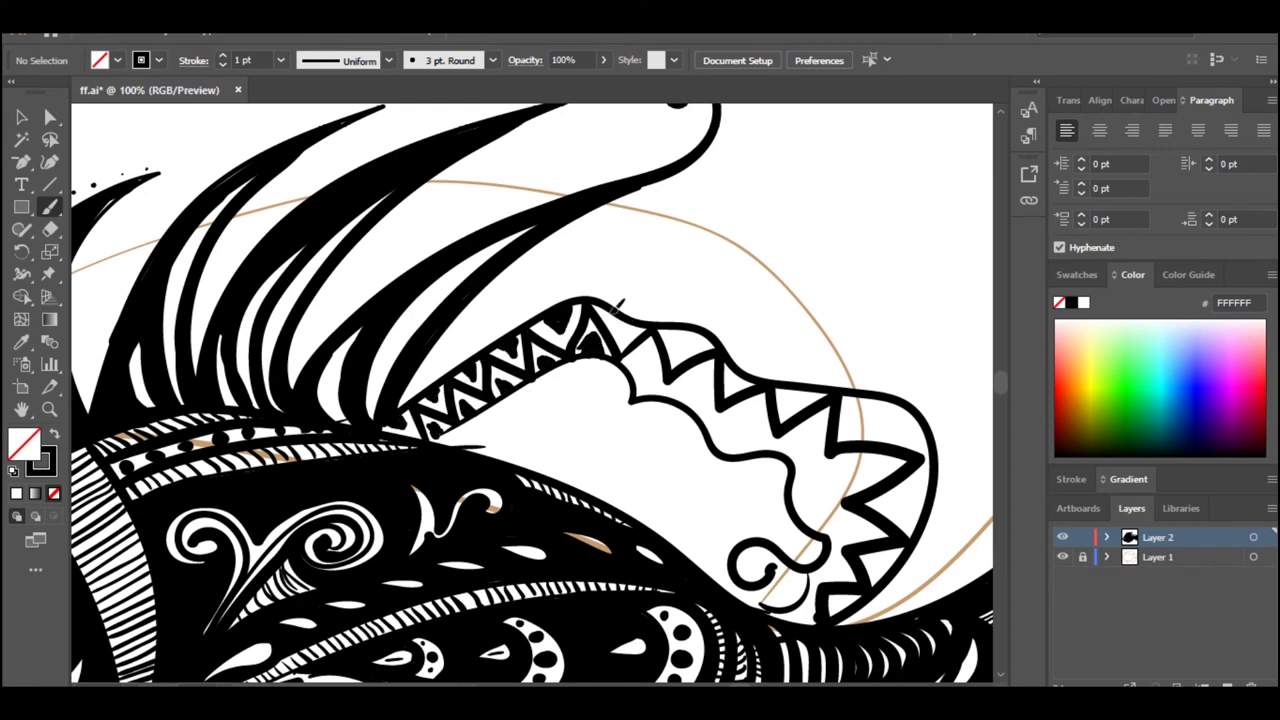
{"action": "mouse_move", "coordinate": [618, 302]}
{"action": "left_mouse_down"}
{"action": "mouse_move", "coordinate": [655, 388]}
{"action": "mouse_move", "coordinate": [722, 405]}
{"action": "mouse_move", "coordinate": [855, 545]}
{"action": "mouse_move", "coordinate": [840, 592]}
{"action": "left_mouse_up"}
{"action": "left_click_drag", "start_coordinate": [674, 348], "coordinate": [704, 329]}
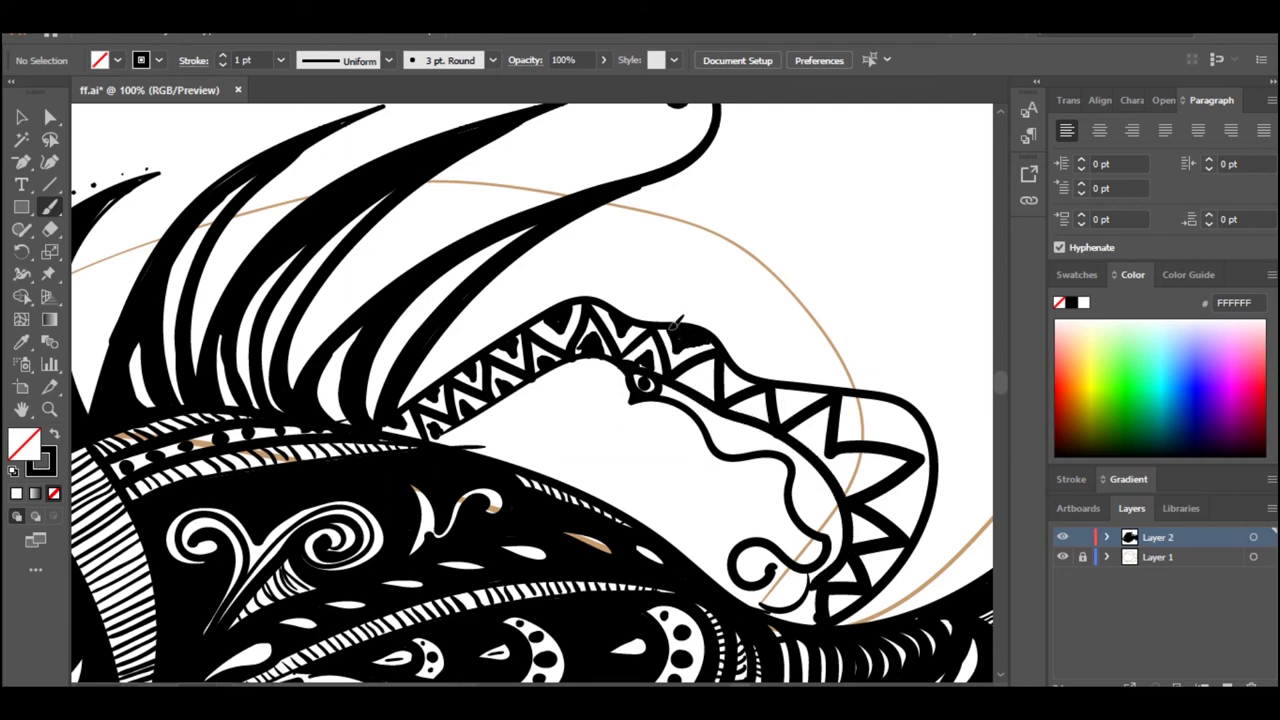
Add a hatched strip along the rear lobe's outer corner and fill the remaining zigzag gaps with black wedges
{"action": "mouse_move", "coordinate": [810, 393]}
{"action": "left_mouse_down"}
{"action": "mouse_move", "coordinate": [926, 440]}
{"action": "mouse_move", "coordinate": [918, 536]}
{"action": "left_mouse_up"}
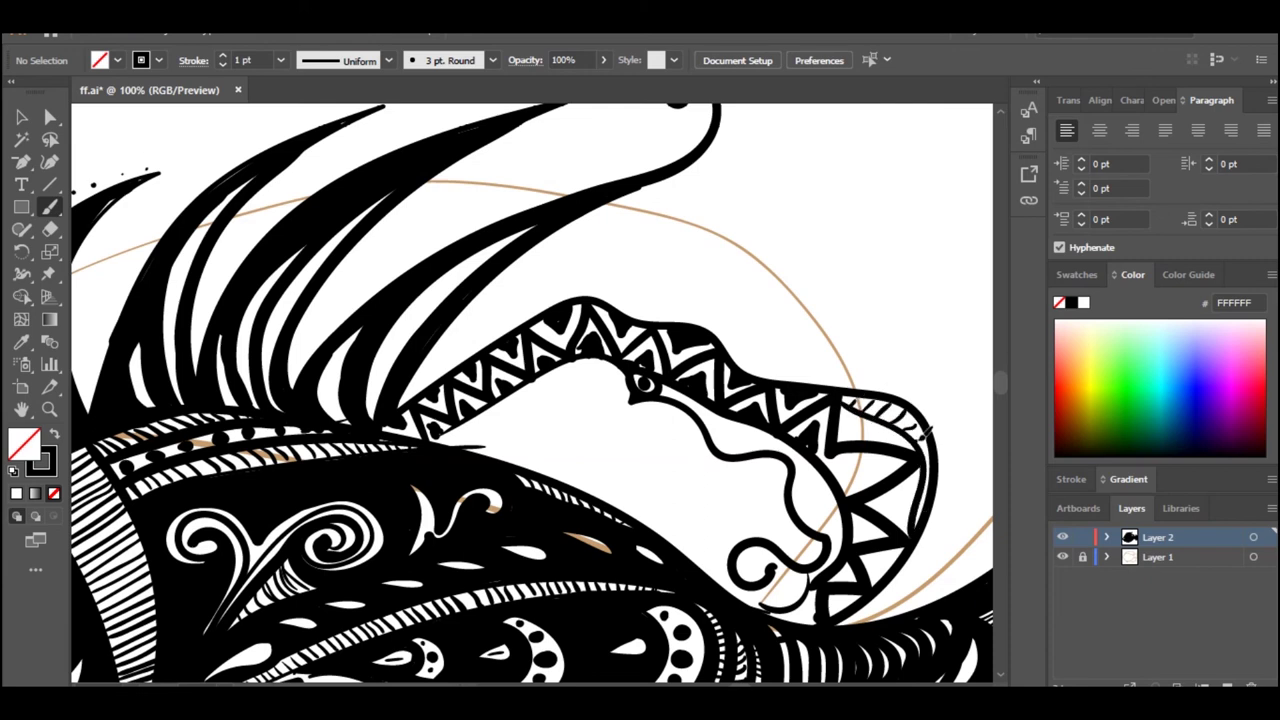
{"action": "mouse_move", "coordinate": [858, 409]}
{"action": "left_mouse_down"}
{"action": "mouse_move", "coordinate": [894, 442]}
{"action": "mouse_move", "coordinate": [860, 465]}
{"action": "mouse_move", "coordinate": [852, 454]}
{"action": "mouse_move", "coordinate": [881, 456]}
{"action": "mouse_move", "coordinate": [918, 487]}
{"action": "left_mouse_up"}
{"action": "left_click_drag", "start_coordinate": [870, 523], "coordinate": [853, 563]}
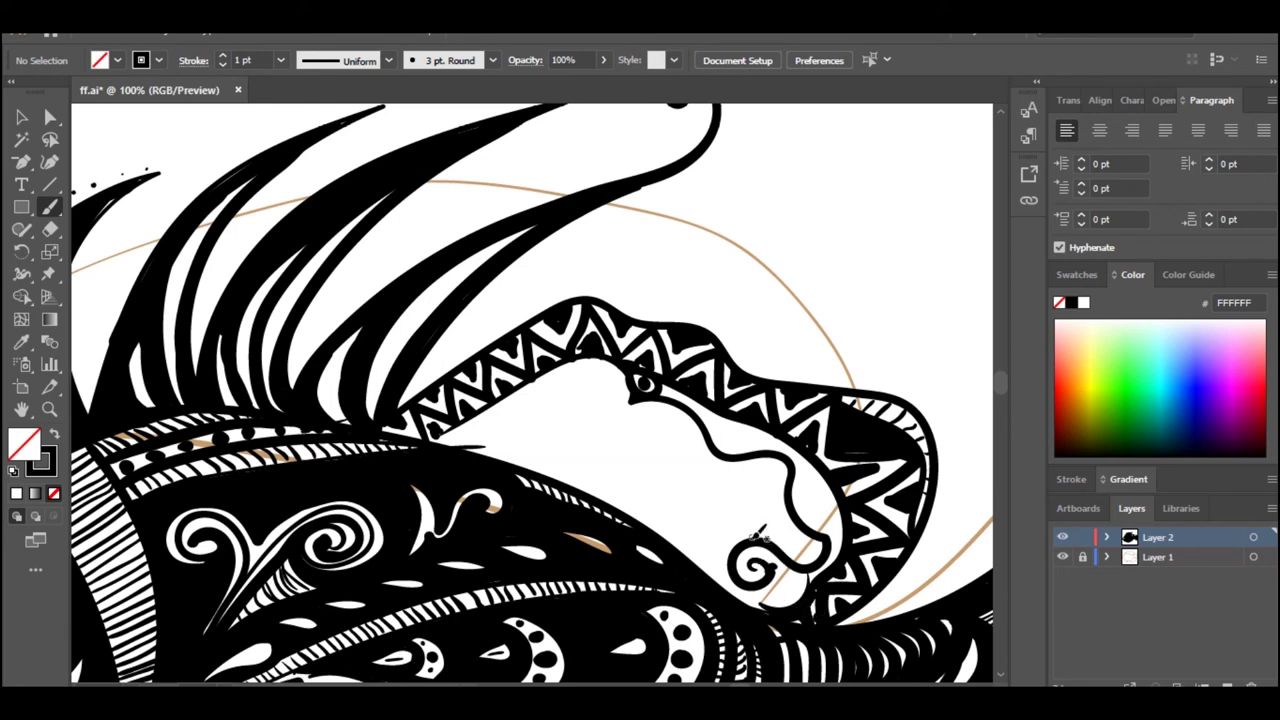
Decorate the rear dorsal lobe's interior with spiral curls on black, fine hatching, and a row of dots along the wavy band
{"action": "mouse_move", "coordinate": [715, 536]}
{"action": "left_mouse_down"}
{"action": "mouse_move", "coordinate": [748, 524]}
{"action": "mouse_move", "coordinate": [643, 484]}
{"action": "mouse_move", "coordinate": [655, 490]}
{"action": "left_mouse_up"}
{"action": "mouse_move", "coordinate": [442, 447]}
{"action": "left_mouse_down"}
{"action": "mouse_move", "coordinate": [547, 474]}
{"action": "mouse_move", "coordinate": [682, 390]}
{"action": "mouse_move", "coordinate": [658, 495]}
{"action": "mouse_move", "coordinate": [700, 470]}
{"action": "mouse_move", "coordinate": [715, 495]}
{"action": "mouse_move", "coordinate": [735, 470]}
{"action": "mouse_move", "coordinate": [745, 520]}
{"action": "mouse_move", "coordinate": [772, 488]}
{"action": "mouse_move", "coordinate": [722, 545]}
{"action": "mouse_move", "coordinate": [705, 500]}
{"action": "mouse_move", "coordinate": [785, 563]}
{"action": "mouse_move", "coordinate": [830, 562]}
{"action": "mouse_move", "coordinate": [815, 530]}
{"action": "mouse_move", "coordinate": [835, 600]}
{"action": "mouse_move", "coordinate": [788, 553]}
{"action": "mouse_move", "coordinate": [856, 623]}
{"action": "mouse_move", "coordinate": [895, 610]}
{"action": "mouse_move", "coordinate": [845, 550]}
{"action": "mouse_move", "coordinate": [866, 513]}
{"action": "mouse_move", "coordinate": [880, 560]}
{"action": "mouse_move", "coordinate": [905, 572]}
{"action": "mouse_move", "coordinate": [850, 495]}
{"action": "mouse_move", "coordinate": [733, 502]}
{"action": "mouse_move", "coordinate": [786, 466]}
{"action": "left_mouse_up"}
{"action": "key", "text": "x"}
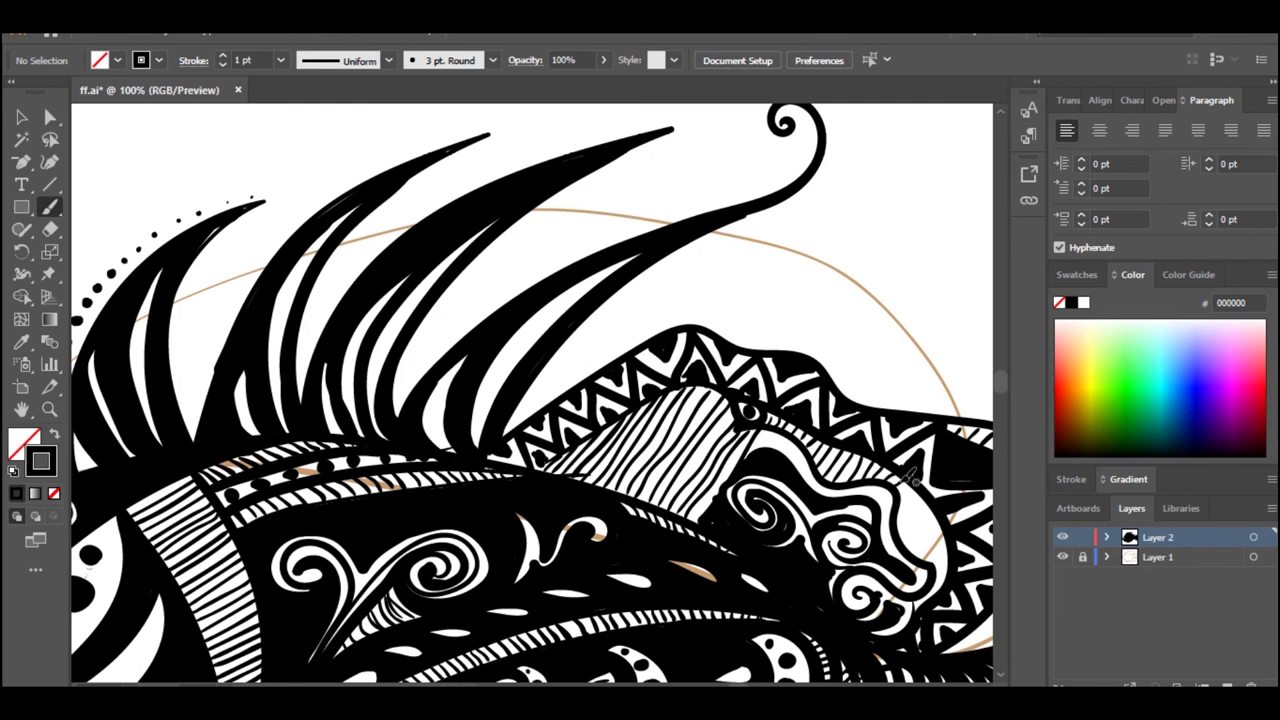
{"action": "mouse_move", "coordinate": [900, 510]}
{"action": "left_mouse_down"}
{"action": "mouse_move", "coordinate": [948, 548]}
{"action": "mouse_move", "coordinate": [945, 581]}
{"action": "mouse_move", "coordinate": [917, 602]}
{"action": "left_mouse_up"}
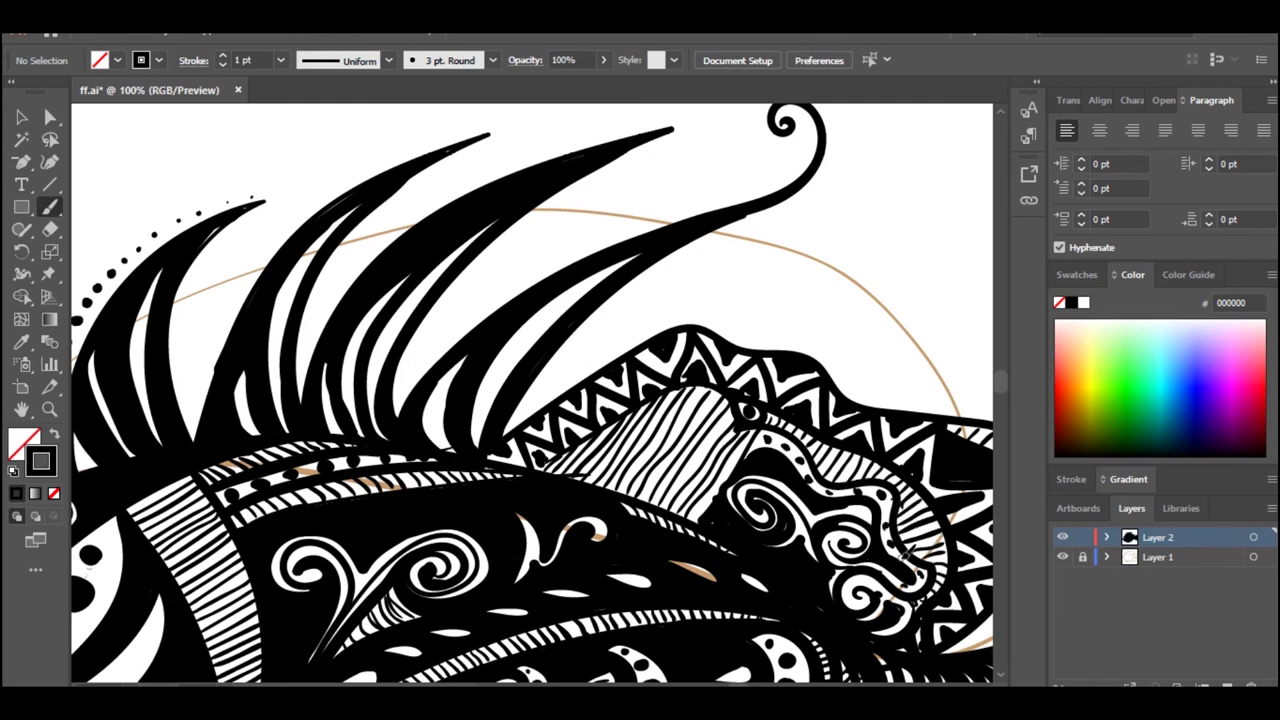
Outline a belly fin with a small spiral curl, a long tendril ending in a spiral, and a shorter rounded loop
{"action": "key", "text": "ctrl+minus"}
{"action": "key", "text": "ctrl+minus"}
{"action": "key", "text": "ctrl+minus"}
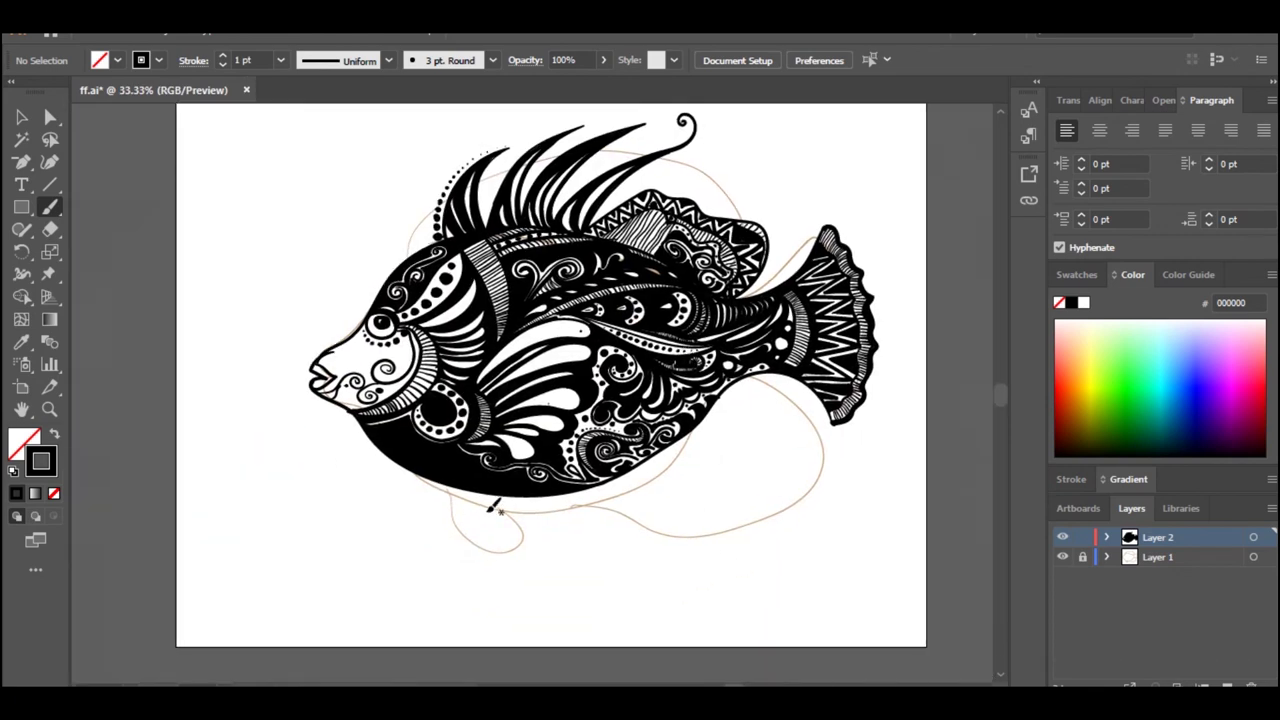
{"action": "left_click_drag", "start_coordinate": [458, 528], "coordinate": [472, 516]}
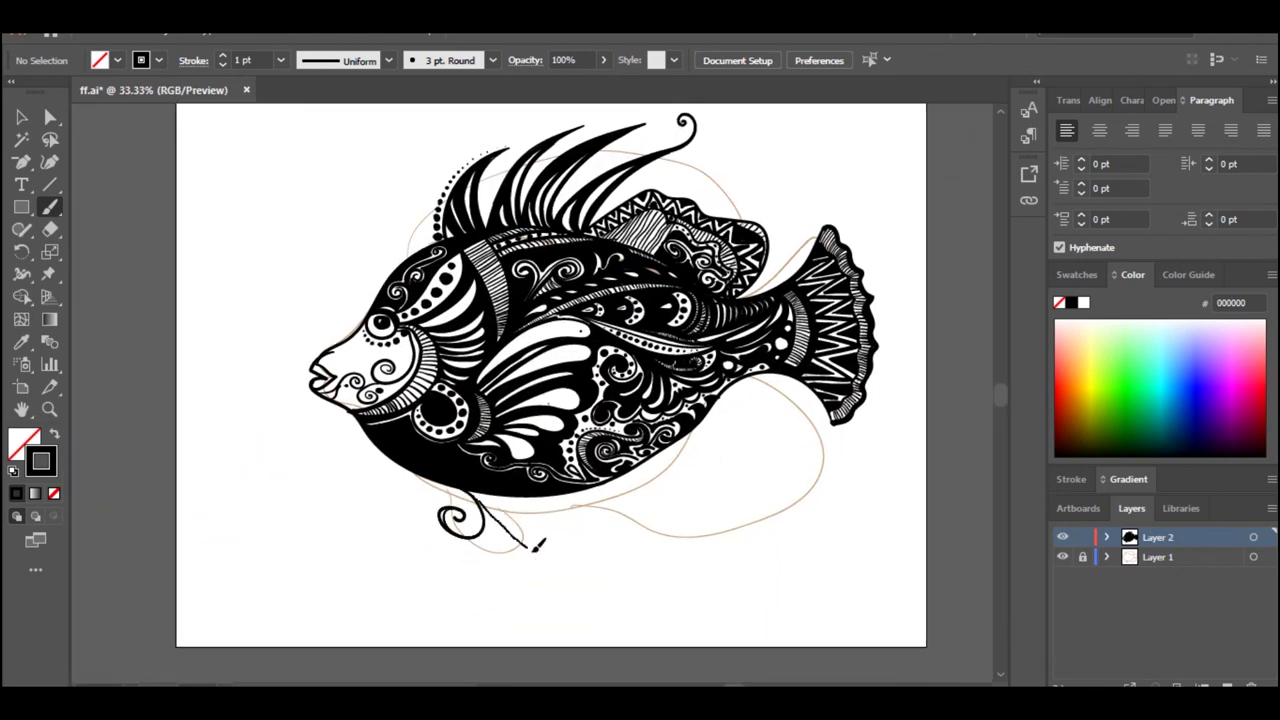
{"action": "left_click_drag", "start_coordinate": [534, 551], "coordinate": [588, 536]}
{"action": "mouse_move", "coordinate": [472, 493]}
{"action": "left_mouse_down"}
{"action": "mouse_move", "coordinate": [556, 484]}
{"action": "mouse_move", "coordinate": [546, 496]}
{"action": "mouse_move", "coordinate": [745, 177]}
{"action": "left_mouse_up"}
Thicken the small front spiral curl of the belly fin into a bold black line
{"action": "key", "text": "ctrl+plus"}
{"action": "key", "text": "ctrl+plus"}
{"action": "key", "text": "ctrl+plus"}
{"action": "mouse_move", "coordinate": [500, 469]}
{"action": "left_mouse_down"}
{"action": "mouse_move", "coordinate": [465, 424]}
{"action": "mouse_move", "coordinate": [574, 440]}
{"action": "mouse_move", "coordinate": [528, 343]}
{"action": "left_mouse_up"}
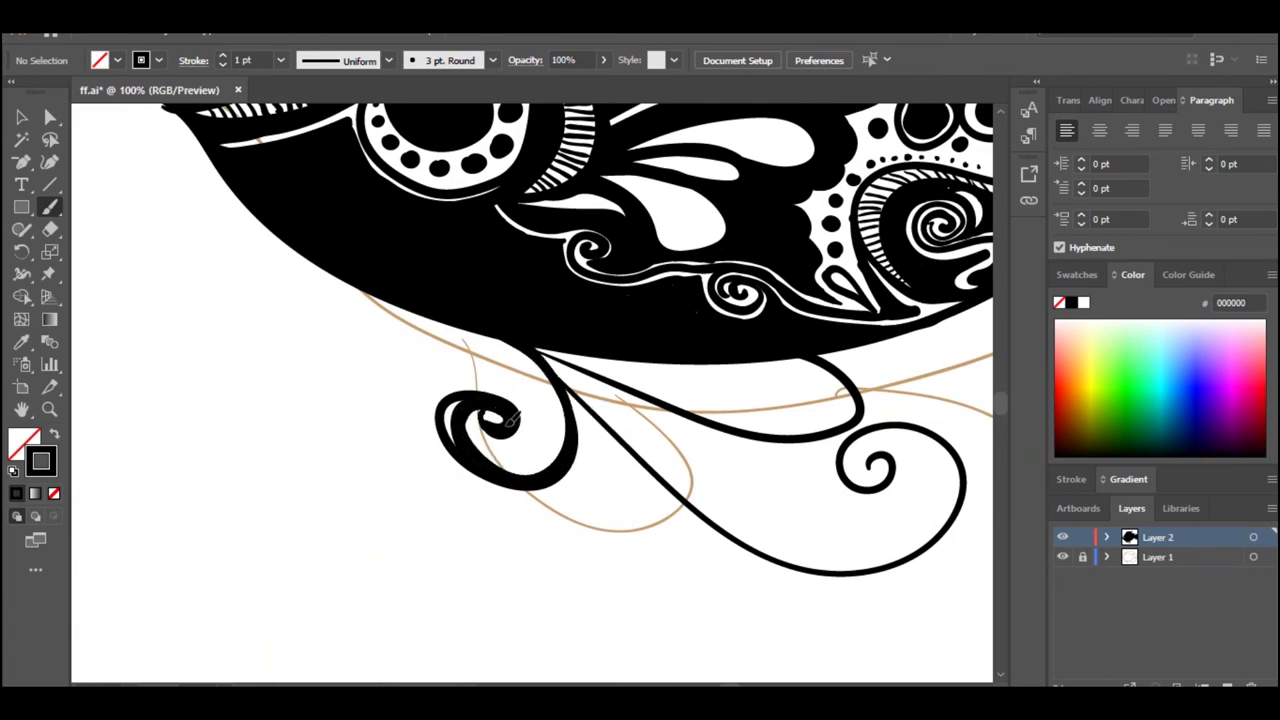
Draw an inner curve along the belly fin's long tendril and thicken the spiral at its end
{"action": "left_click_drag", "start_coordinate": [597, 412], "coordinate": [419, 431]}
{"action": "mouse_move", "coordinate": [364, 375]}
{"action": "left_mouse_down"}
{"action": "mouse_move", "coordinate": [674, 561]}
{"action": "mouse_move", "coordinate": [671, 452]}
{"action": "mouse_move", "coordinate": [685, 500]}
{"action": "left_mouse_up"}
{"action": "mouse_move", "coordinate": [785, 483]}
{"action": "left_mouse_down"}
{"action": "mouse_move", "coordinate": [768, 540]}
{"action": "mouse_move", "coordinate": [720, 572]}
{"action": "left_mouse_up"}
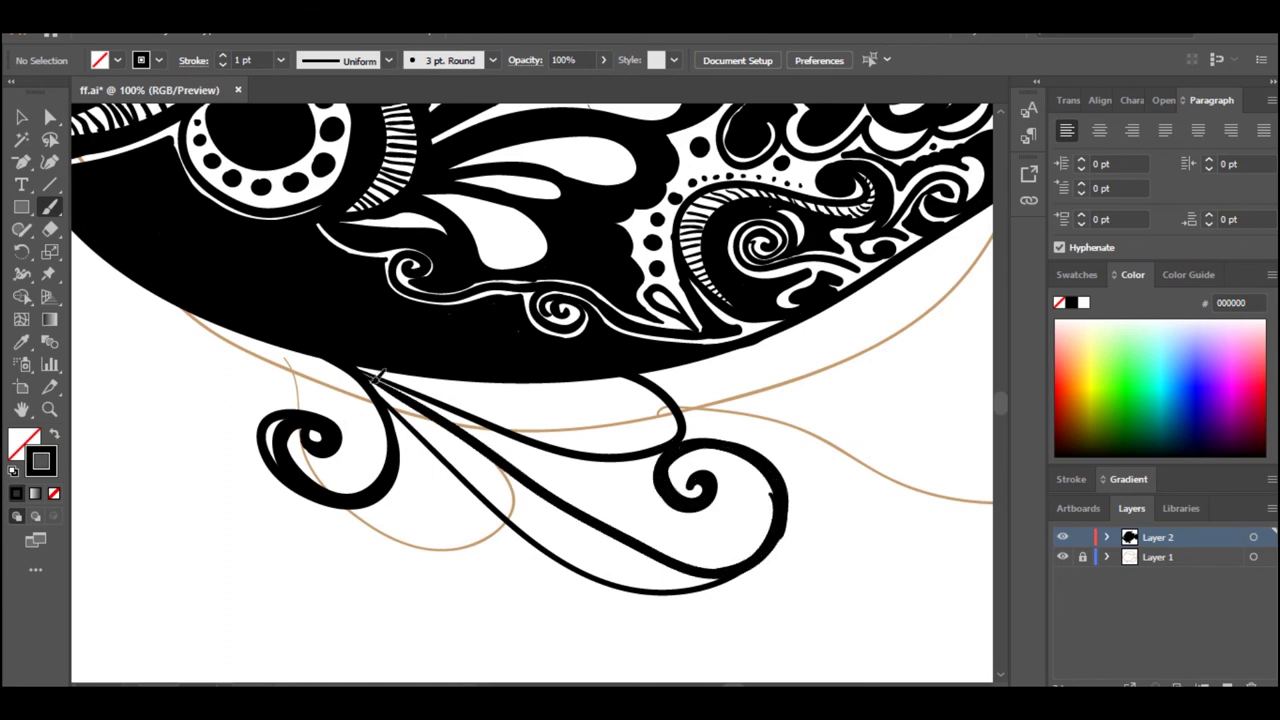
Build up the lower edge of the belly fin's long tendril into a heavy tapering black shape
{"action": "mouse_move", "coordinate": [368, 374]}
{"action": "left_mouse_down"}
{"action": "mouse_move", "coordinate": [510, 488]}
{"action": "mouse_move", "coordinate": [700, 588]}
{"action": "left_mouse_up"}
{"action": "left_click_drag", "start_coordinate": [546, 528], "coordinate": [674, 588]}
{"action": "left_click_drag", "start_coordinate": [452, 464], "coordinate": [648, 586]}
{"action": "left_click_drag", "start_coordinate": [464, 476], "coordinate": [627, 584]}
{"action": "mouse_move", "coordinate": [454, 460]}
{"action": "left_mouse_down"}
{"action": "mouse_move", "coordinate": [598, 572]}
{"action": "mouse_move", "coordinate": [760, 574]}
{"action": "mouse_move", "coordinate": [684, 580]}
{"action": "left_mouse_up"}
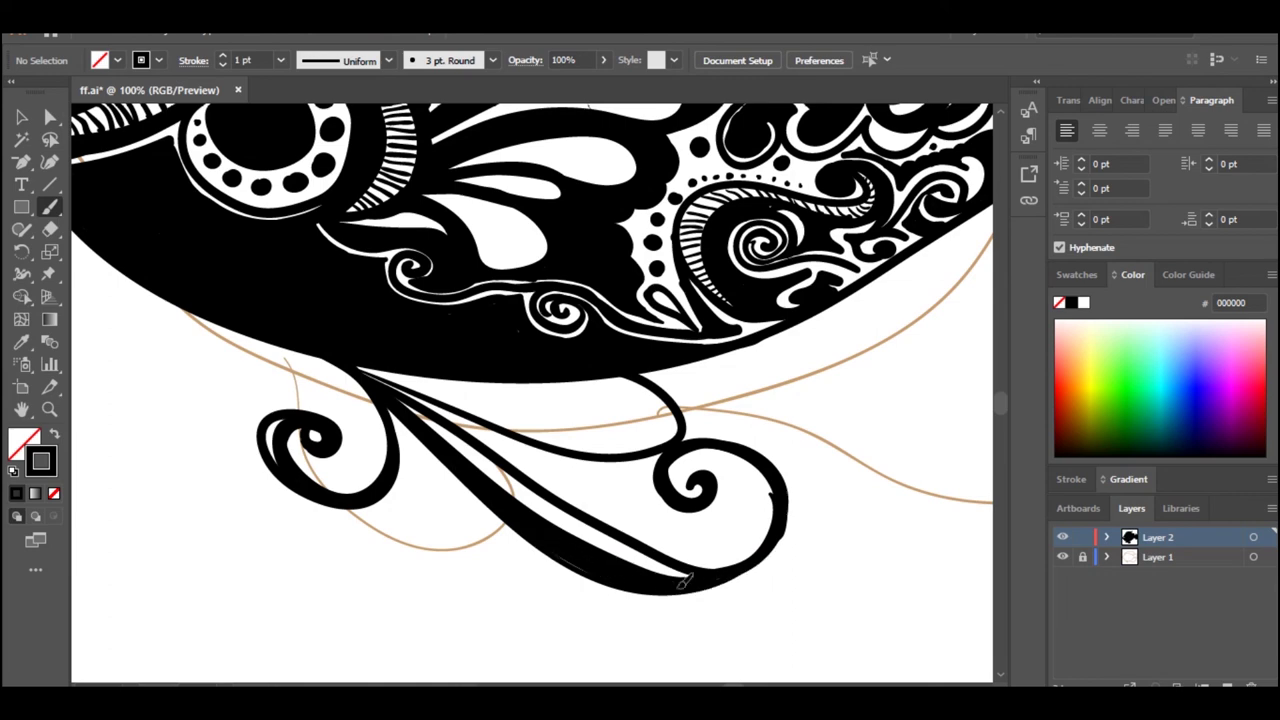
Add a small spiral inside the belly fin's long tendril and draw a row of looping petals inside the shorter rounded loop
{"action": "left_click_drag", "start_coordinate": [755, 487], "coordinate": [754, 500]}
{"action": "left_click_drag", "start_coordinate": [607, 436], "coordinate": [785, 523]}
{"action": "mouse_move", "coordinate": [674, 509]}
{"action": "left_mouse_down"}
{"action": "mouse_move", "coordinate": [721, 517]}
{"action": "mouse_move", "coordinate": [780, 469]}
{"action": "left_mouse_up"}
{"action": "left_click_drag", "start_coordinate": [543, 459], "coordinate": [783, 493]}
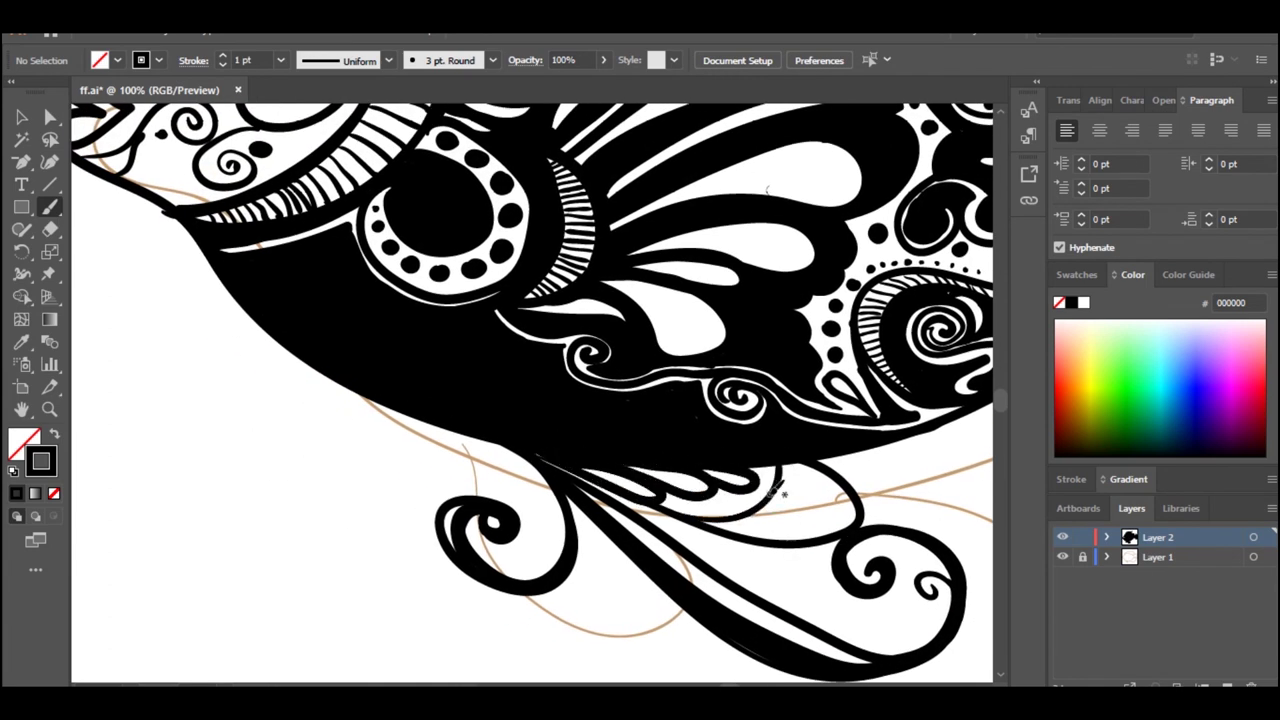
Fill the area around the belly fin's petals with black and hatch the rounded end of the loop with fine lines
{"action": "mouse_move", "coordinate": [668, 505]}
{"action": "left_mouse_down"}
{"action": "mouse_move", "coordinate": [770, 462]}
{"action": "mouse_move", "coordinate": [691, 506]}
{"action": "mouse_move", "coordinate": [828, 537]}
{"action": "left_mouse_up"}
{"action": "mouse_move", "coordinate": [766, 502]}
{"action": "left_mouse_down"}
{"action": "mouse_move", "coordinate": [850, 530]}
{"action": "mouse_move", "coordinate": [859, 518]}
{"action": "left_mouse_up"}
{"action": "mouse_move", "coordinate": [778, 477]}
{"action": "left_mouse_down"}
{"action": "mouse_move", "coordinate": [853, 506]}
{"action": "mouse_move", "coordinate": [834, 496]}
{"action": "left_mouse_up"}
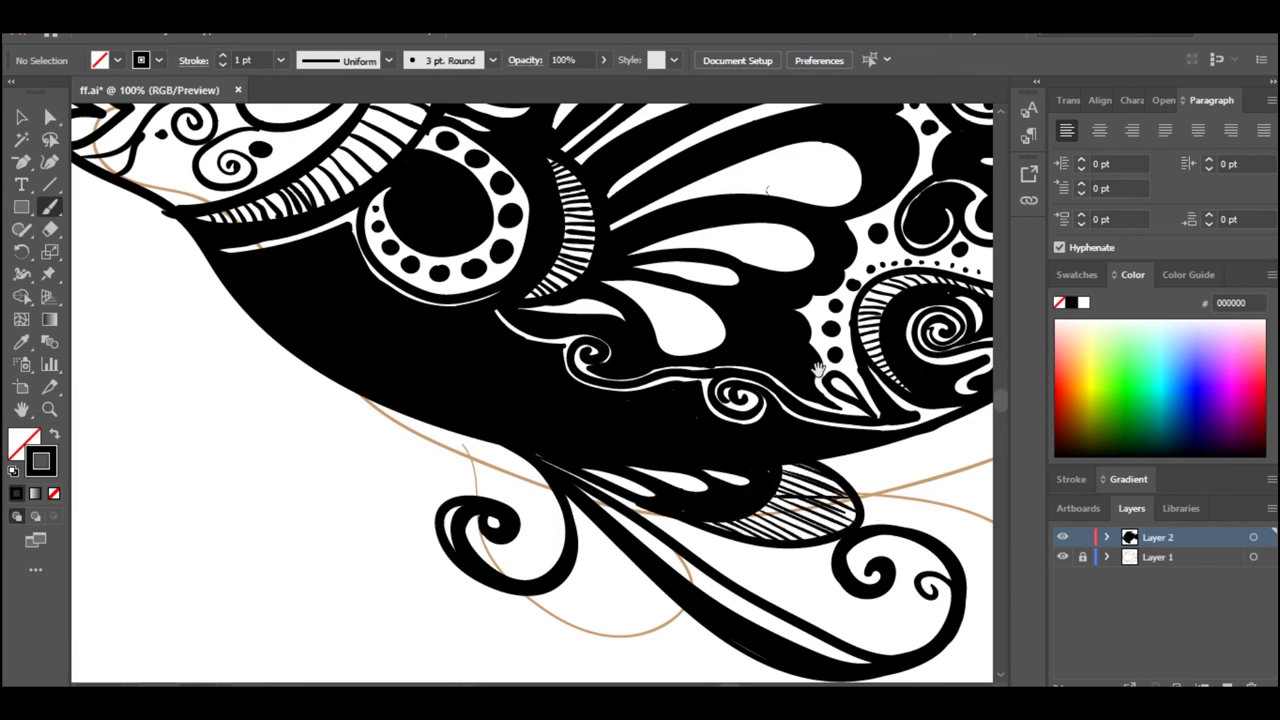
Outline the rounded rear belly fin with a scalloped border along the body, plus two slim pointed tendrils in front of it
{"action": "mouse_move", "coordinate": [948, 409]}
{"action": "left_mouse_down"}
{"action": "mouse_move", "coordinate": [386, 468]}
{"action": "mouse_move", "coordinate": [608, 590]}
{"action": "mouse_move", "coordinate": [435, 452]}
{"action": "mouse_move", "coordinate": [686, 537]}
{"action": "mouse_move", "coordinate": [525, 421]}
{"action": "mouse_move", "coordinate": [301, 421]}
{"action": "left_mouse_up"}
{"action": "mouse_move", "coordinate": [372, 460]}
{"action": "left_mouse_down"}
{"action": "mouse_move", "coordinate": [688, 382]}
{"action": "mouse_move", "coordinate": [735, 255]}
{"action": "mouse_move", "coordinate": [600, 158]}
{"action": "left_mouse_up"}
{"action": "mouse_move", "coordinate": [285, 415]}
{"action": "left_mouse_down"}
{"action": "mouse_move", "coordinate": [390, 385]}
{"action": "mouse_move", "coordinate": [605, 165]}
{"action": "left_mouse_up"}
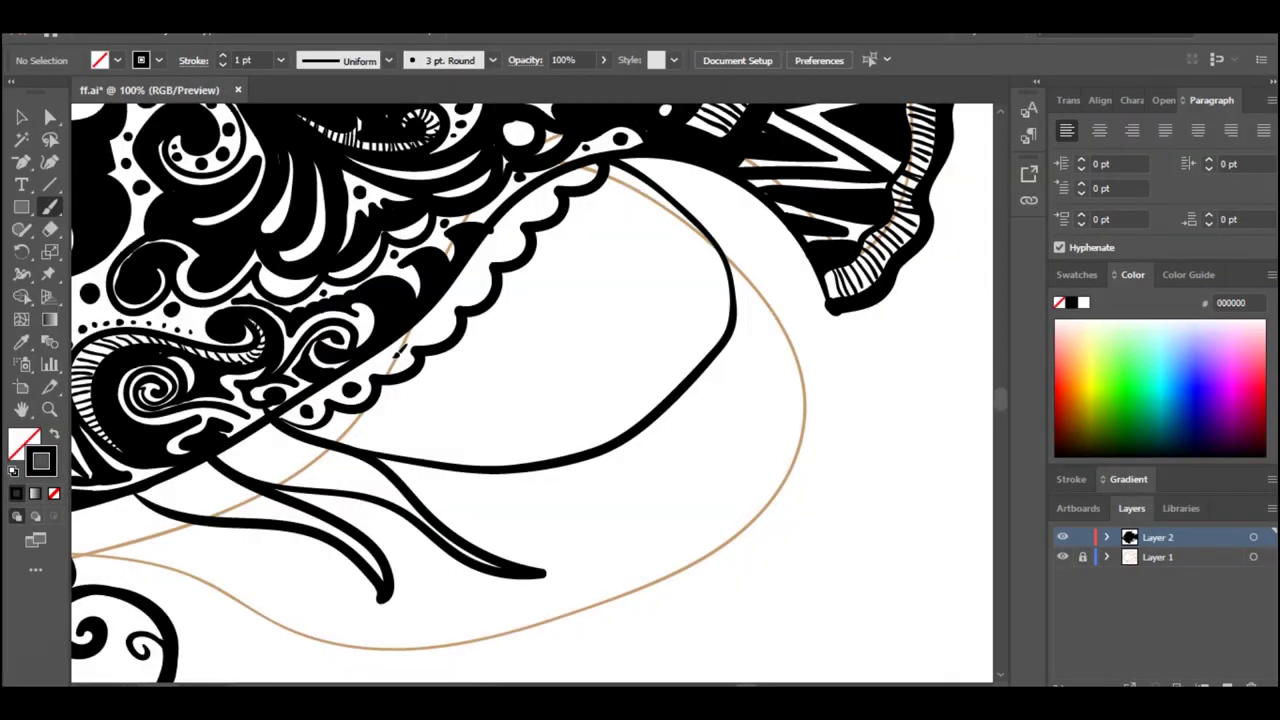
Place black dots inside the rear fin's scallops and paint a thick black band along the scalloped border
{"action": "left_click", "coordinate": [471, 284]}
{"action": "left_click", "coordinate": [502, 243]}
{"action": "mouse_move", "coordinate": [314, 436]}
{"action": "left_mouse_down"}
{"action": "mouse_move", "coordinate": [367, 424]}
{"action": "mouse_move", "coordinate": [500, 318]}
{"action": "mouse_move", "coordinate": [622, 172]}
{"action": "left_mouse_up"}
{"action": "mouse_move", "coordinate": [355, 445]}
{"action": "left_mouse_down"}
{"action": "mouse_move", "coordinate": [552, 300]}
{"action": "mouse_move", "coordinate": [637, 195]}
{"action": "mouse_move", "coordinate": [409, 413]}
{"action": "left_mouse_up"}
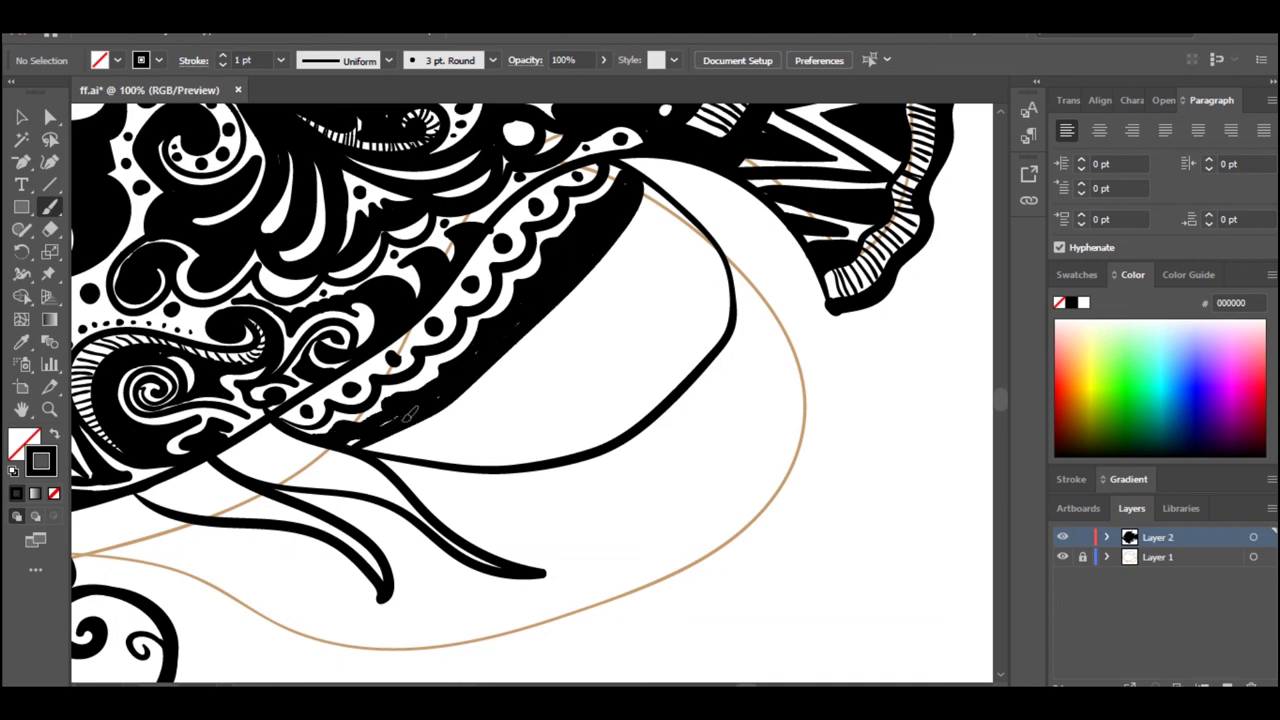
Ink a second black band with spiral curls across the rear fin, flanked by hatching and an outer row of dotted zigzag triangles
{"action": "mouse_move", "coordinate": [480, 452]}
{"action": "left_mouse_down"}
{"action": "mouse_move", "coordinate": [690, 212]}
{"action": "mouse_move", "coordinate": [612, 288]}
{"action": "mouse_move", "coordinate": [601, 336]}
{"action": "left_mouse_up"}
{"action": "mouse_move", "coordinate": [438, 460]}
{"action": "left_mouse_down"}
{"action": "mouse_move", "coordinate": [582, 377]}
{"action": "mouse_move", "coordinate": [670, 262]}
{"action": "mouse_move", "coordinate": [546, 403]}
{"action": "mouse_move", "coordinate": [548, 420]}
{"action": "left_mouse_up"}
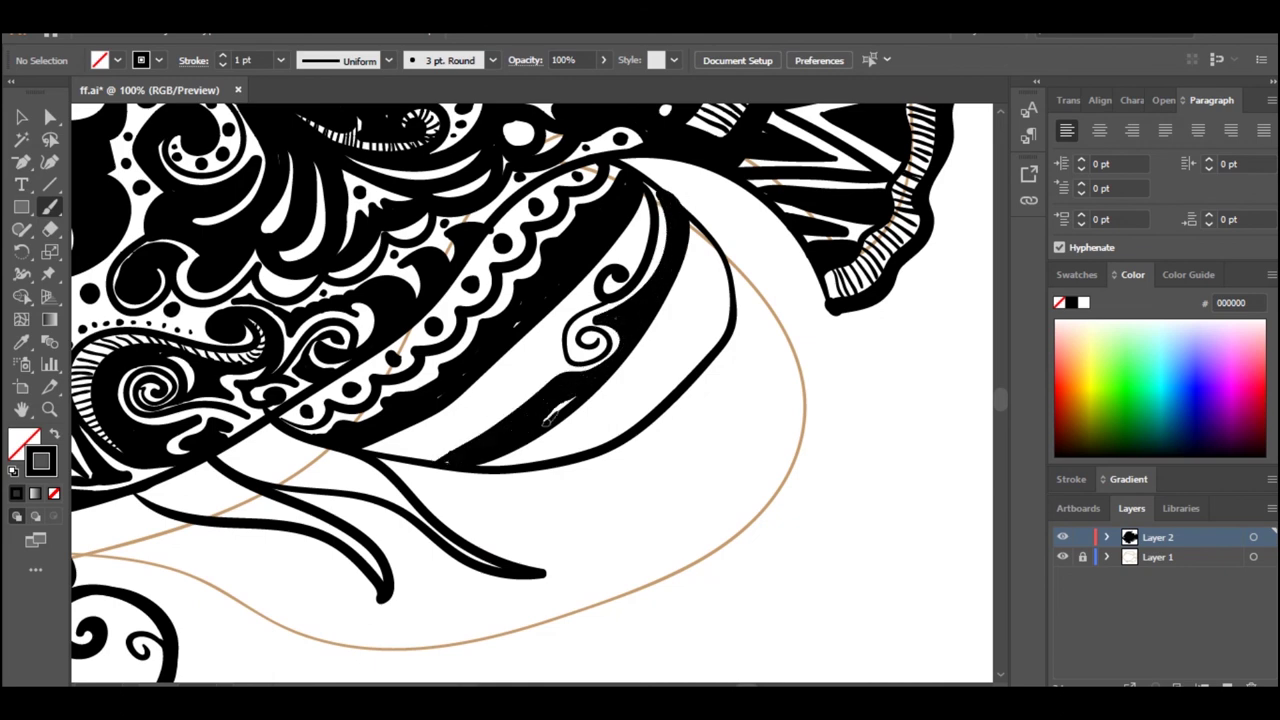
{"action": "mouse_move", "coordinate": [435, 452]}
{"action": "left_mouse_down"}
{"action": "mouse_move", "coordinate": [532, 368]}
{"action": "mouse_move", "coordinate": [652, 200]}
{"action": "left_mouse_up"}
{"action": "mouse_move", "coordinate": [510, 462]}
{"action": "left_mouse_down"}
{"action": "mouse_move", "coordinate": [650, 360]}
{"action": "mouse_move", "coordinate": [722, 250]}
{"action": "mouse_move", "coordinate": [719, 263]}
{"action": "left_mouse_up"}
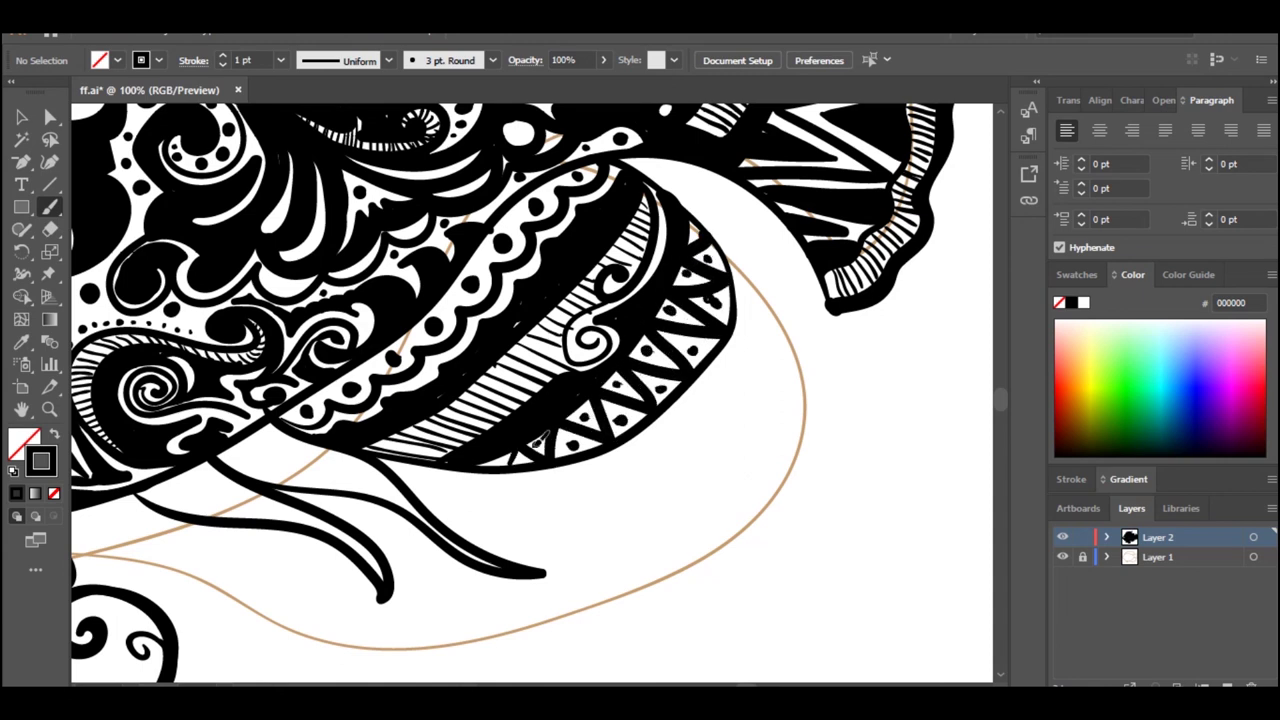
Hide the Layer 1 sketch and thicken the slim belly tendrils into solid black tapering shapes
{"action": "left_click", "coordinate": [1063, 557]}
{"action": "key", "text": "ctrl+minus"}
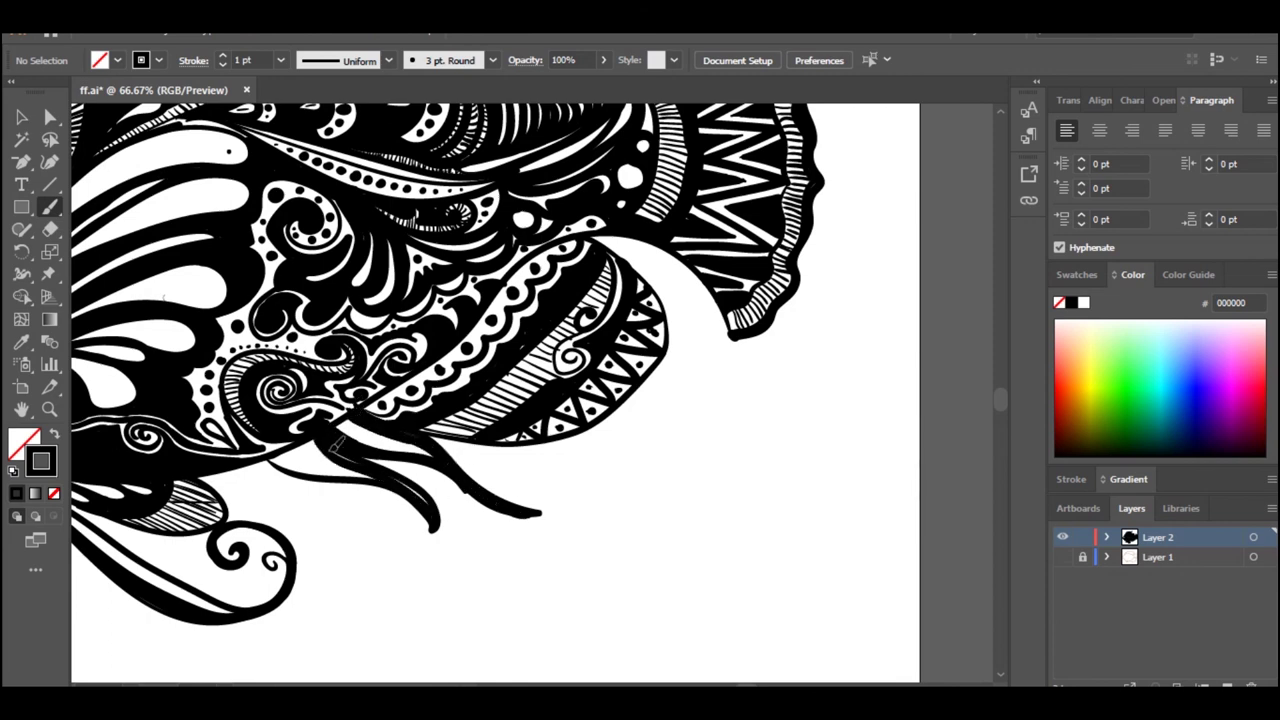
{"action": "mouse_move", "coordinate": [273, 460]}
{"action": "left_mouse_down"}
{"action": "mouse_move", "coordinate": [410, 500]}
{"action": "mouse_move", "coordinate": [408, 526]}
{"action": "left_mouse_up"}
{"action": "mouse_move", "coordinate": [390, 456]}
{"action": "left_mouse_down"}
{"action": "mouse_move", "coordinate": [594, 486]}
{"action": "mouse_move", "coordinate": [574, 502]}
{"action": "left_mouse_up"}
{"action": "key", "text": "ctrl+minus"}
{"action": "key", "text": "ctrl+minus"}
{"action": "key", "text": "ctrl+minus"}
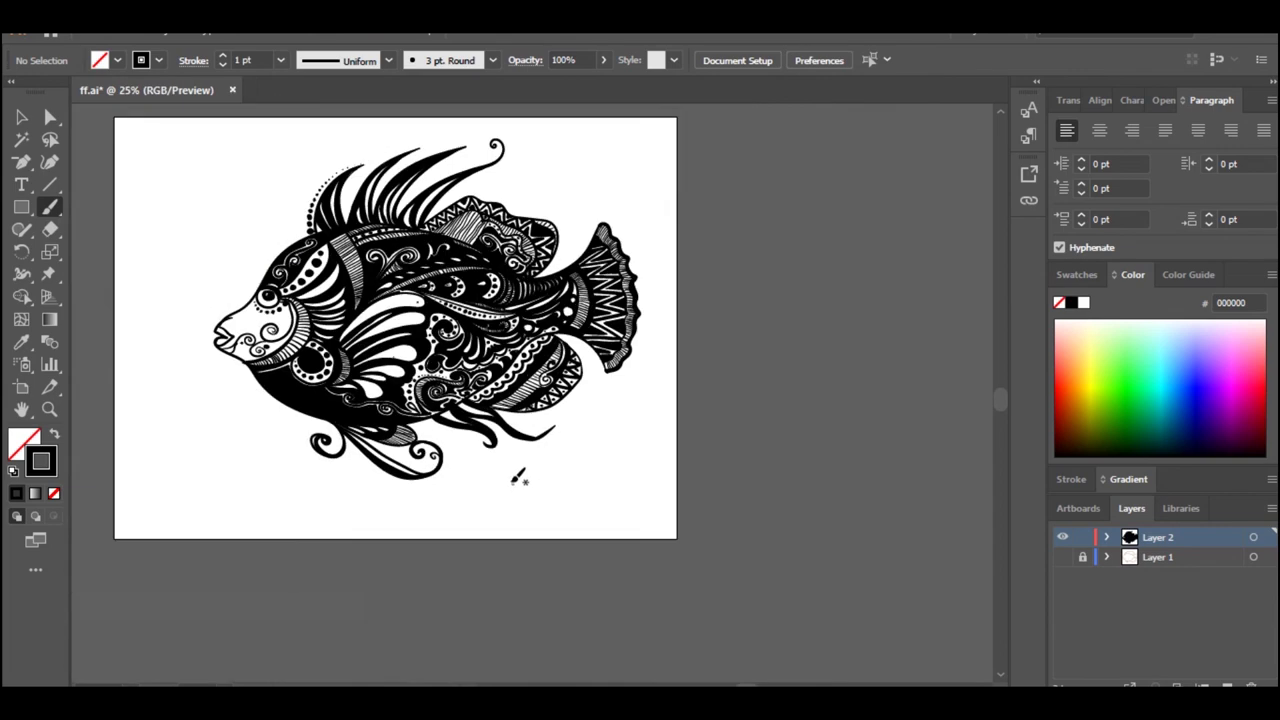
{"action": "left_click_drag", "start_coordinate": [407, 295], "coordinate": [495, 301]}
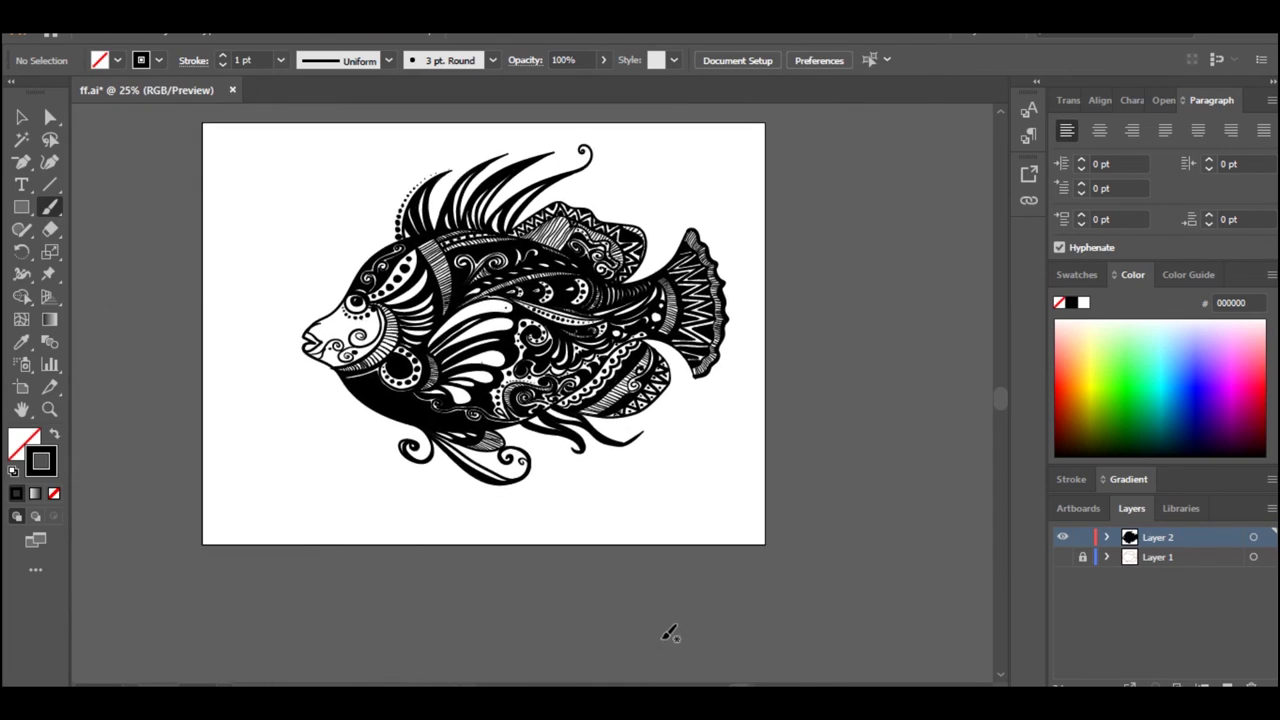